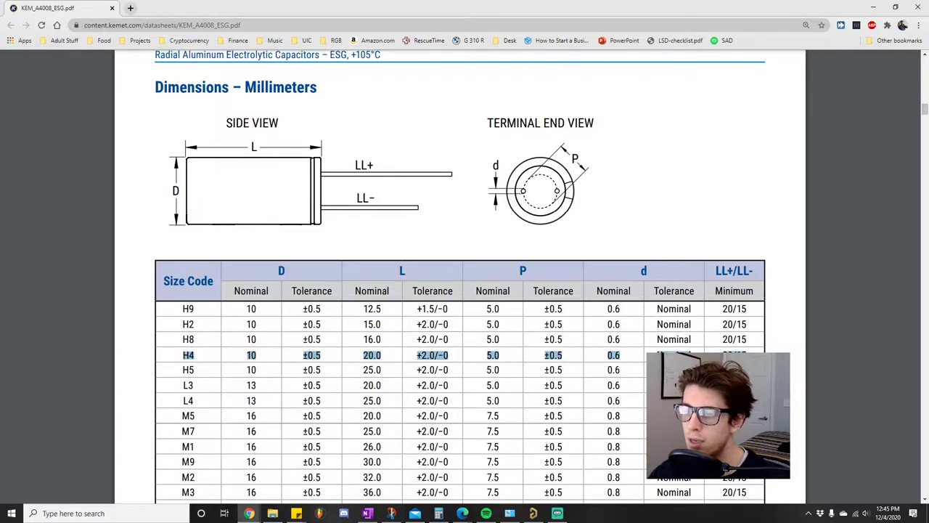
Examine the dimensions drawing and size table in the KEMET ESG capacitor datasheet, including the highlighted H4 row
{"action": "scroll", "coordinate": [658, 341], "scroll_direction": "down", "scroll_amount": 1}
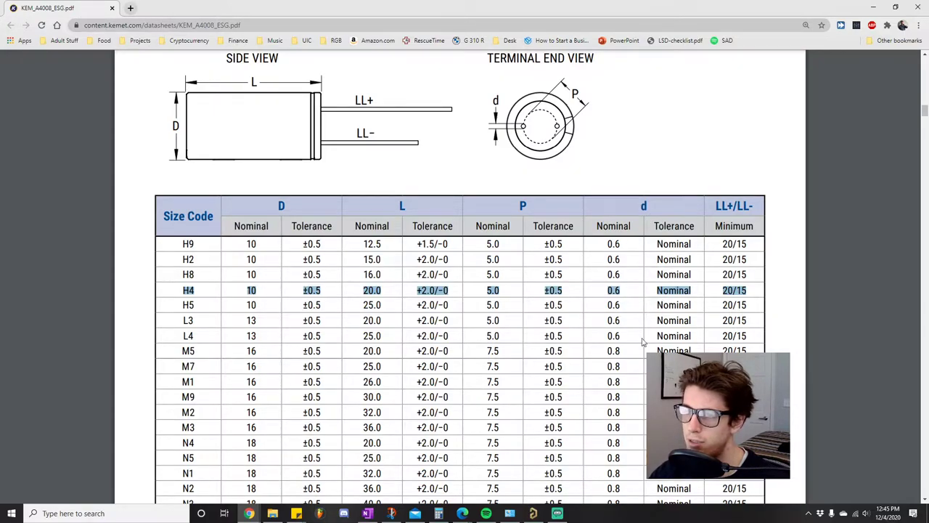
{"action": "scroll", "coordinate": [641, 347], "scroll_direction": "down", "scroll_amount": 10}
{"action": "scroll", "coordinate": [641, 347], "scroll_direction": "down", "scroll_amount": 3}
{"action": "scroll", "coordinate": [641, 347], "scroll_direction": "up", "scroll_amount": 6}
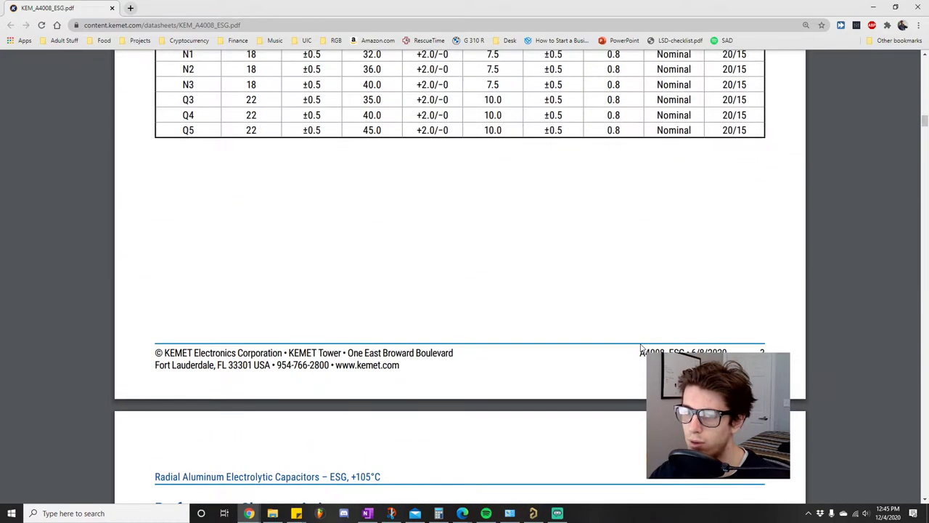
{"action": "scroll", "coordinate": [641, 348], "scroll_direction": "up", "scroll_amount": 10}
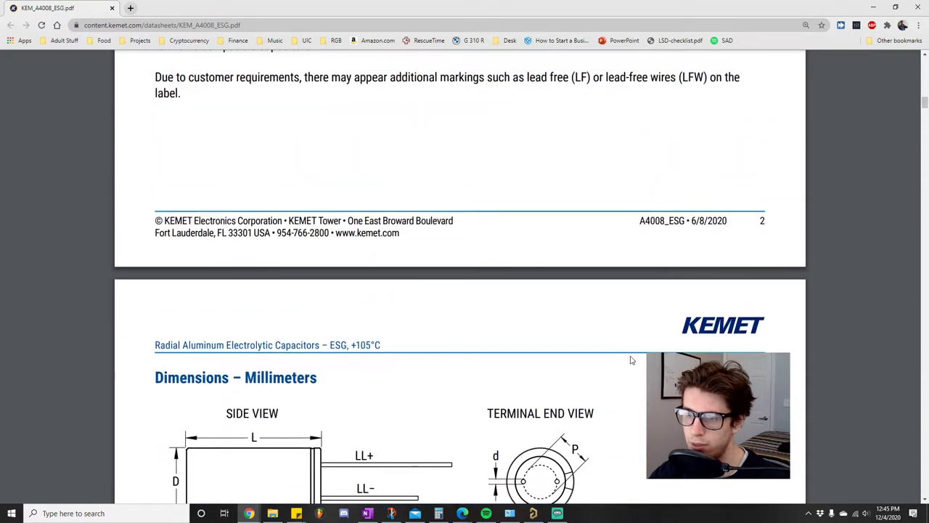
{"action": "scroll", "coordinate": [631, 360], "scroll_direction": "down", "scroll_amount": 4}
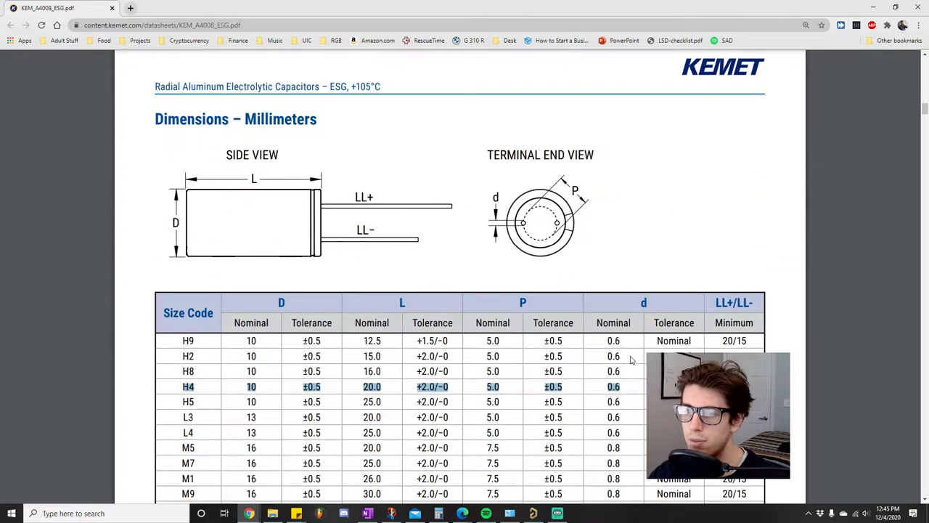
{"action": "scroll", "coordinate": [631, 360], "scroll_direction": "down", "scroll_amount": 2}
{"action": "scroll", "coordinate": [631, 360], "scroll_direction": "up", "scroll_amount": 1}
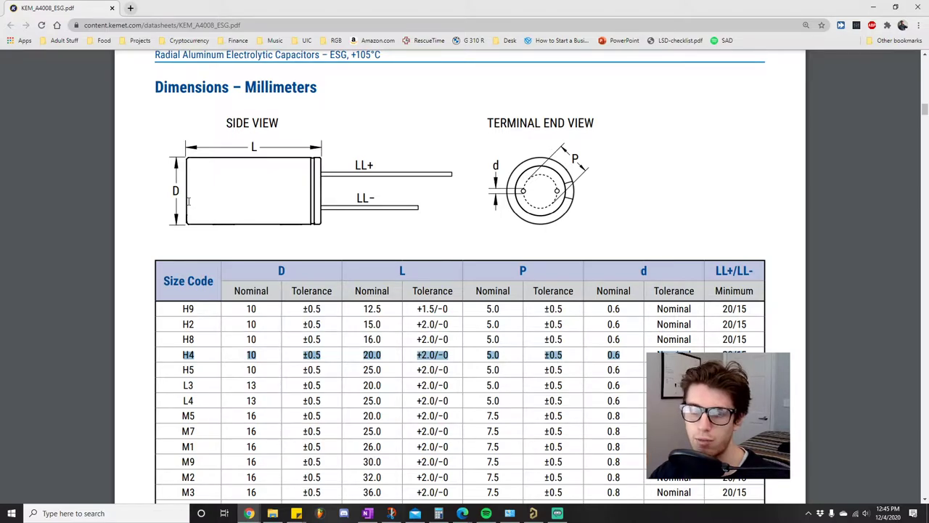
{"action": "mouse_move", "coordinate": [27, 66]}
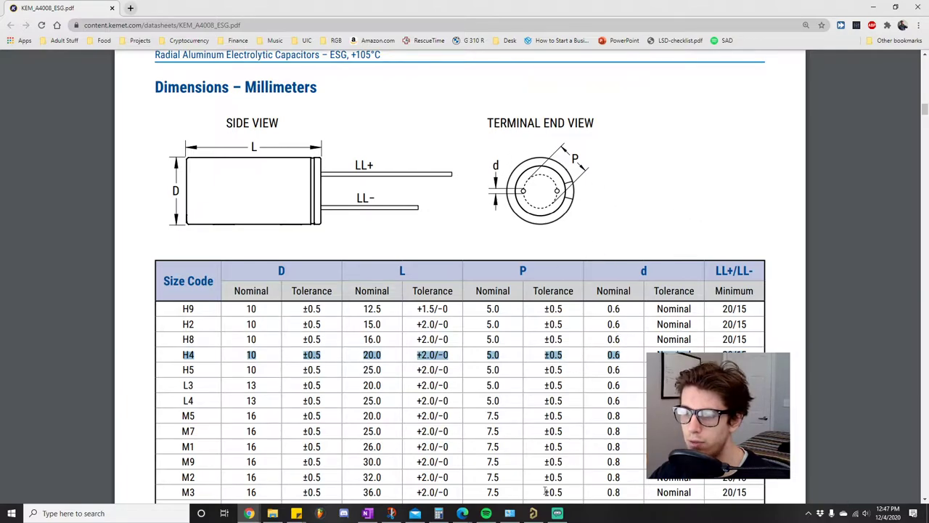
Switch to Altium Designer and place one pad at the origin of the DEMO_CAP_5.00MM, RADIAL, CAN footprint
{"action": "left_click", "coordinate": [533, 513]}
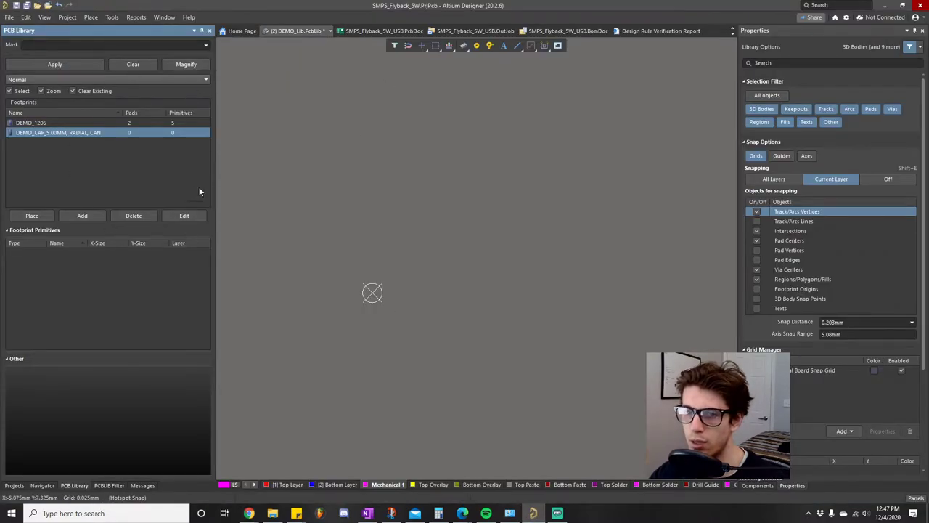
{"action": "left_click", "coordinate": [91, 17]}
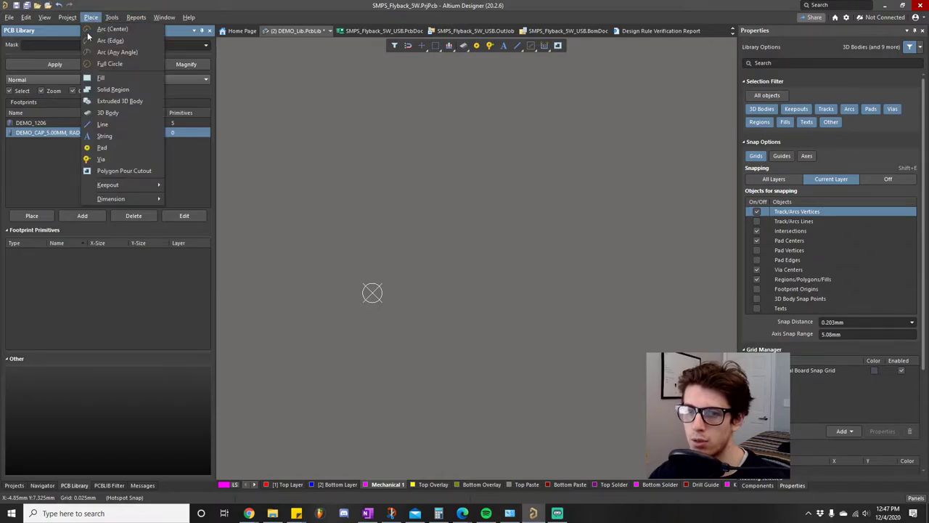
{"action": "left_click", "coordinate": [103, 148]}
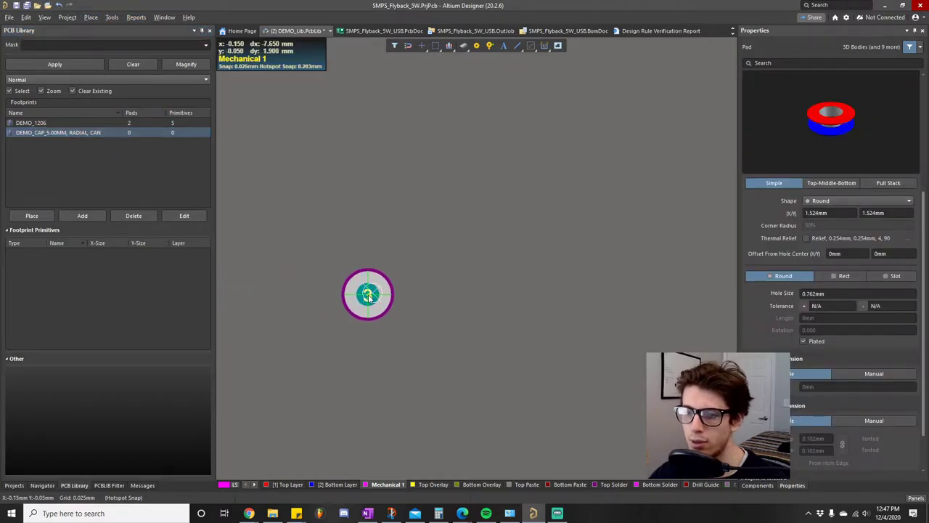
{"action": "left_click", "coordinate": [371, 293]}
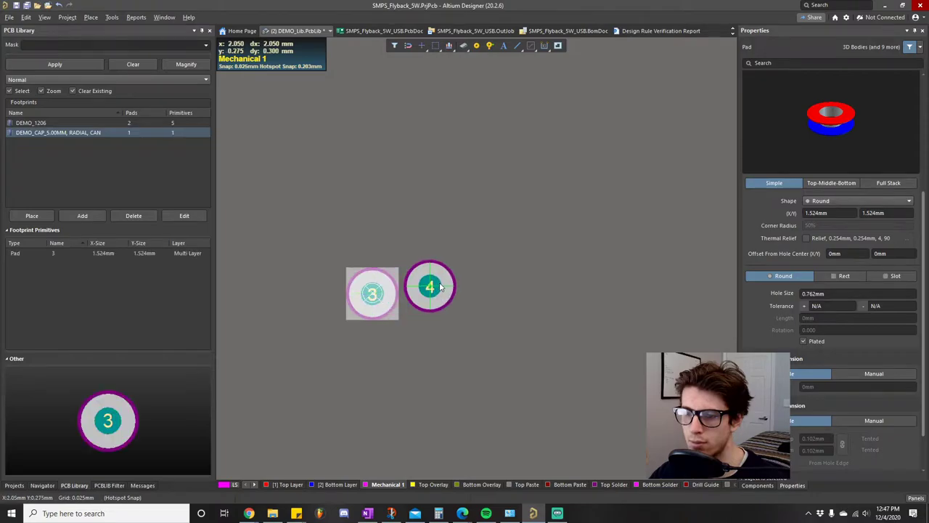
{"action": "key", "text": "Escape"}
Set the placed pad's designator to 1 and its shape to Rectangular
{"action": "scroll", "coordinate": [784, 205], "scroll_direction": "up", "scroll_amount": 5}
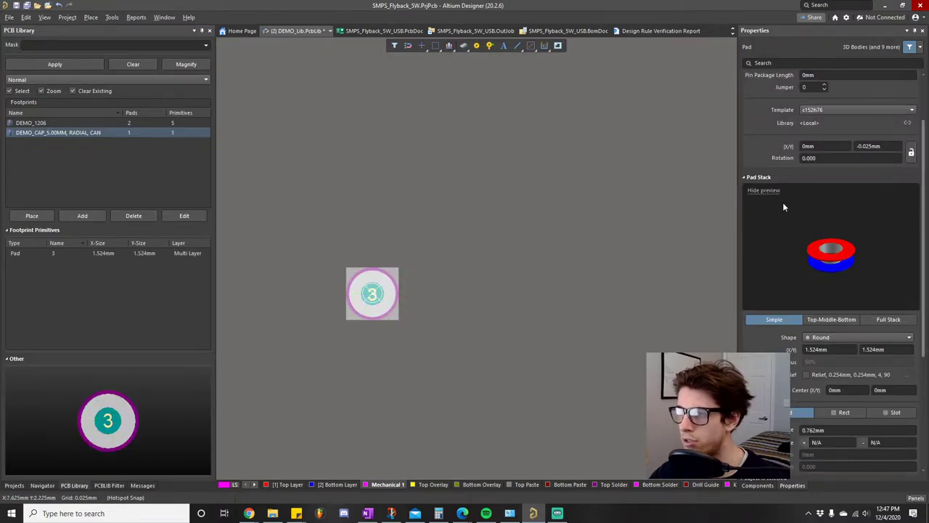
{"action": "double_click", "coordinate": [823, 97]}
{"action": "type", "text": "1"}
{"action": "scroll", "coordinate": [833, 272], "scroll_direction": "down", "scroll_amount": 2}
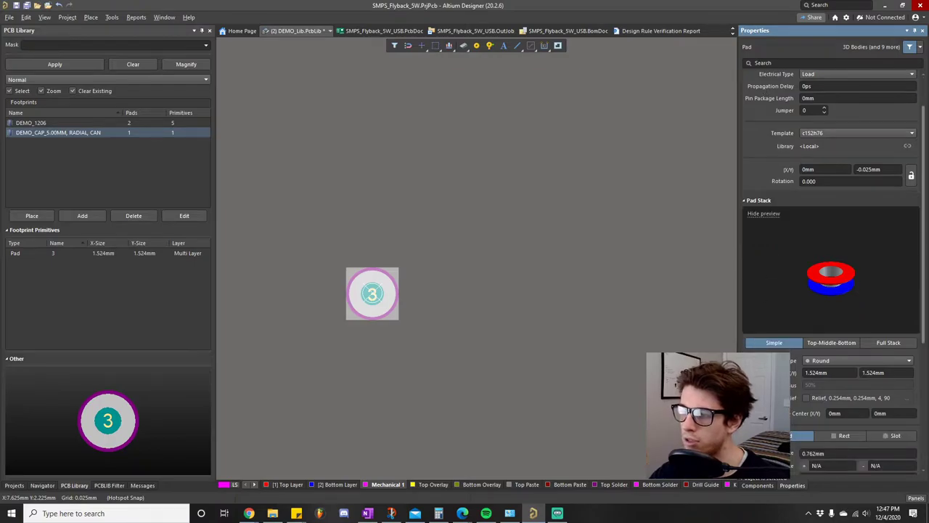
{"action": "left_click", "coordinate": [837, 361]}
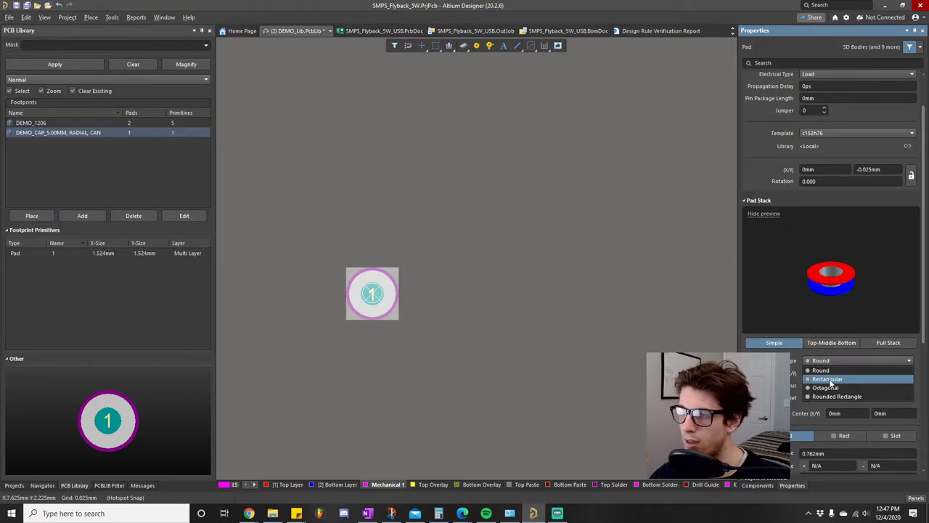
{"action": "left_click", "coordinate": [827, 379]}
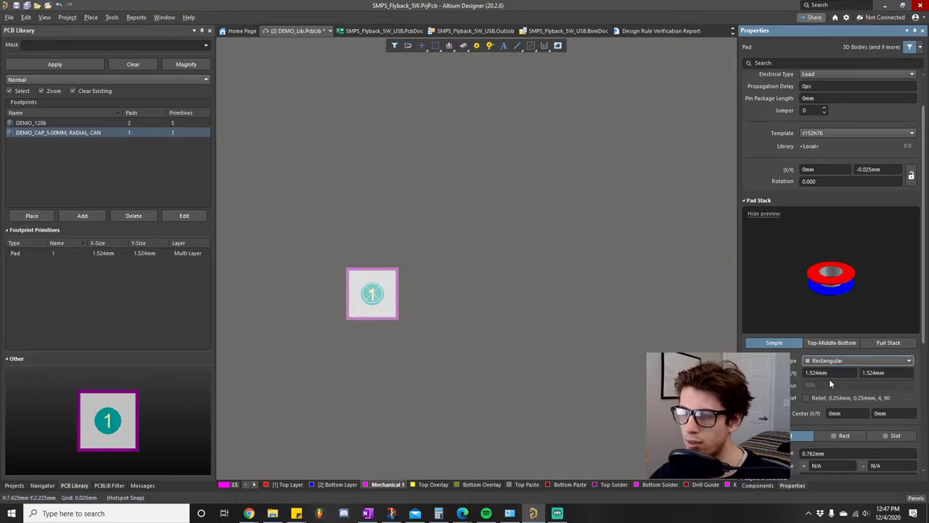
{"action": "left_click", "coordinate": [553, 313]}
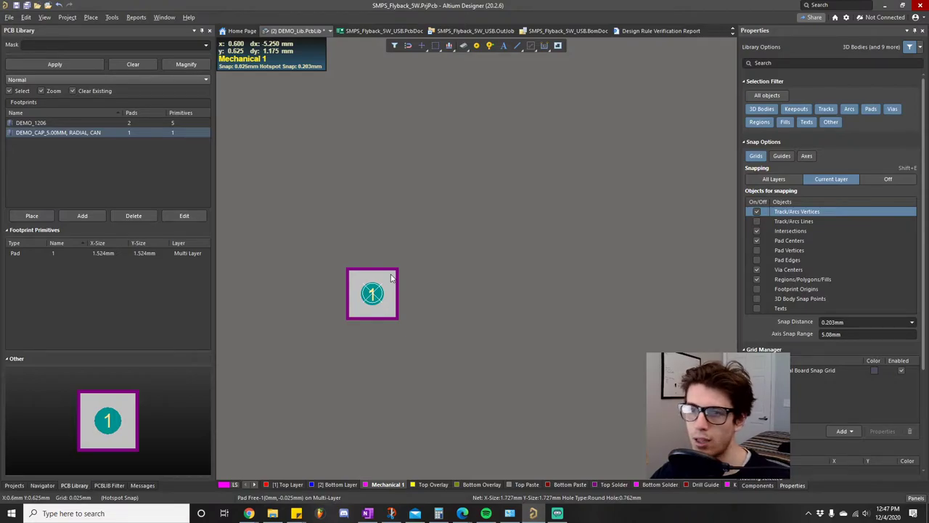
View the DEMO_1206 footprint's pads for comparison and return to the radial capacitor footprint
{"action": "left_click", "coordinate": [31, 123]}
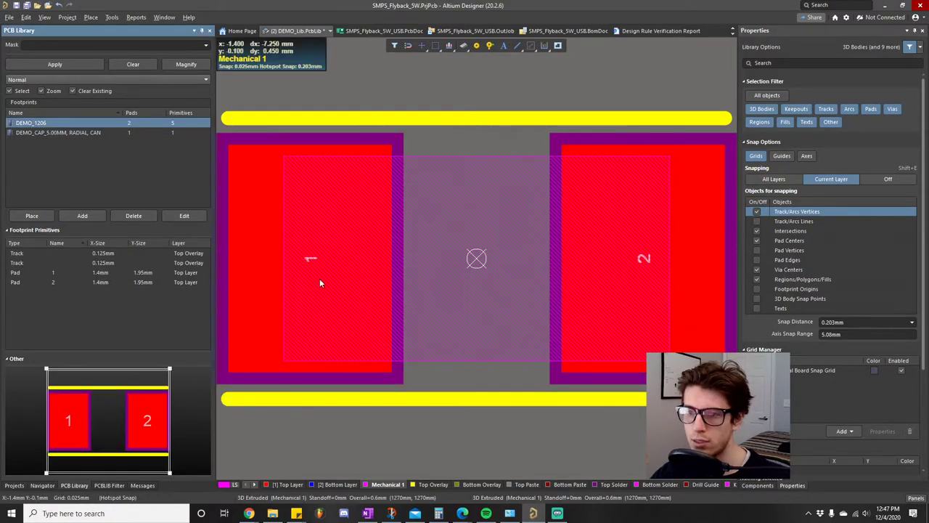
{"action": "left_click", "coordinate": [29, 133]}
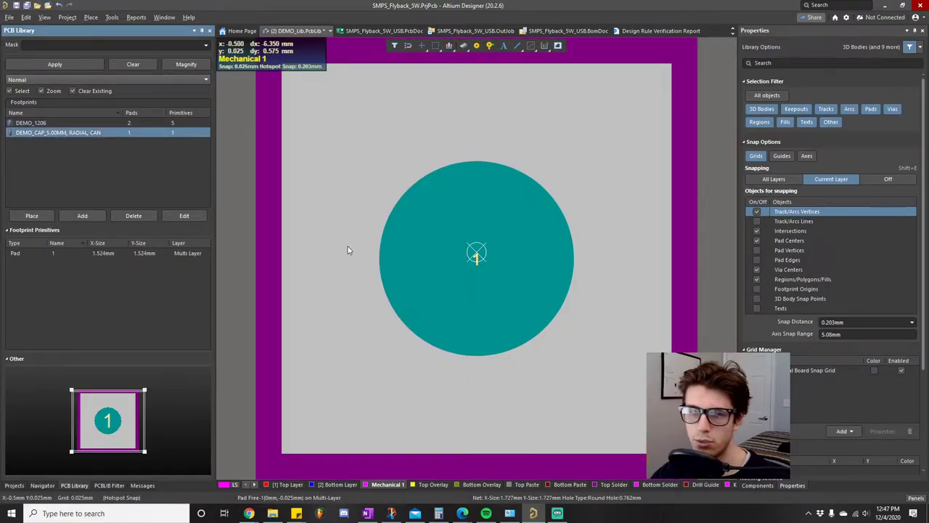
{"action": "scroll", "coordinate": [373, 275], "scroll_direction": "down", "scroll_amount": 1, "text": "ctrl"}
{"action": "scroll", "coordinate": [374, 278], "scroll_direction": "down", "scroll_amount": 2, "text": "ctrl"}
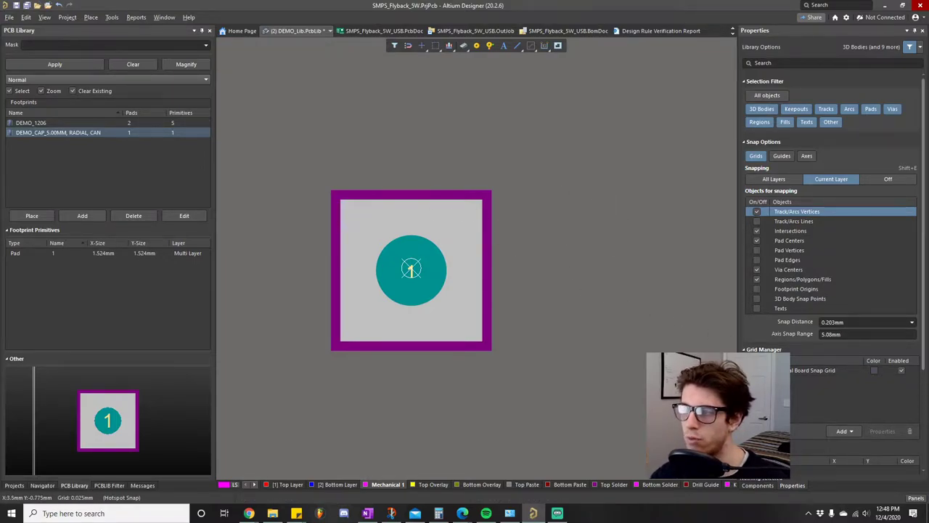
Set the round hole size of pad 1 to 0.85 mm
{"action": "scroll", "coordinate": [781, 312], "scroll_direction": "down", "scroll_amount": 2}
{"action": "scroll", "coordinate": [769, 310], "scroll_direction": "up", "scroll_amount": 2}
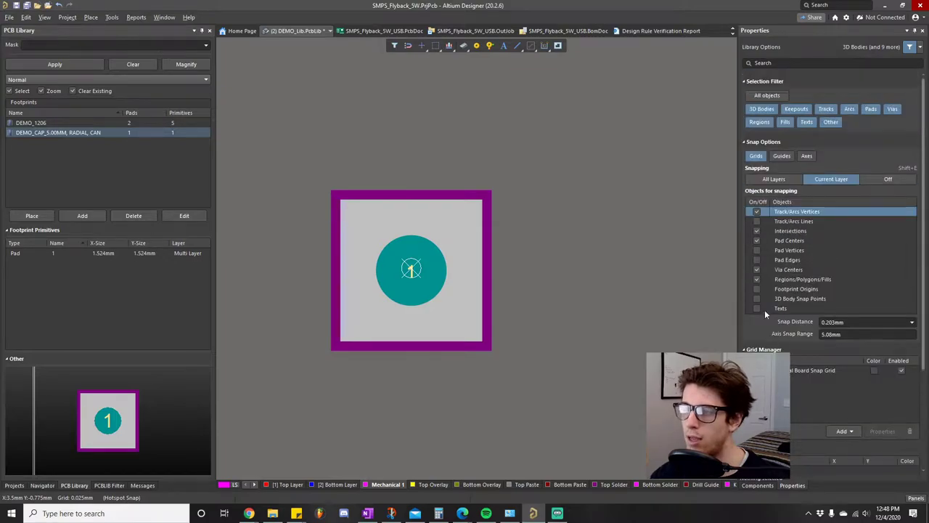
{"action": "left_click", "coordinate": [444, 240]}
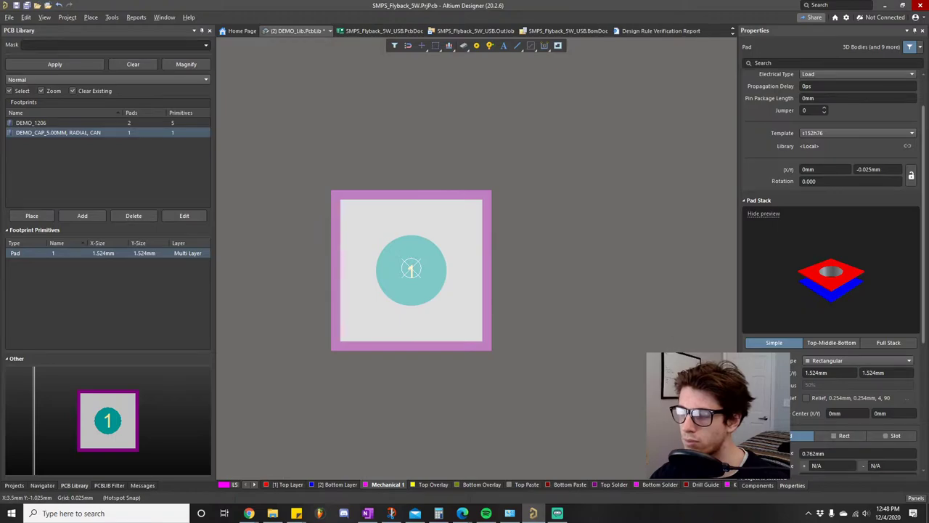
{"action": "scroll", "coordinate": [762, 392], "scroll_direction": "down", "scroll_amount": 2}
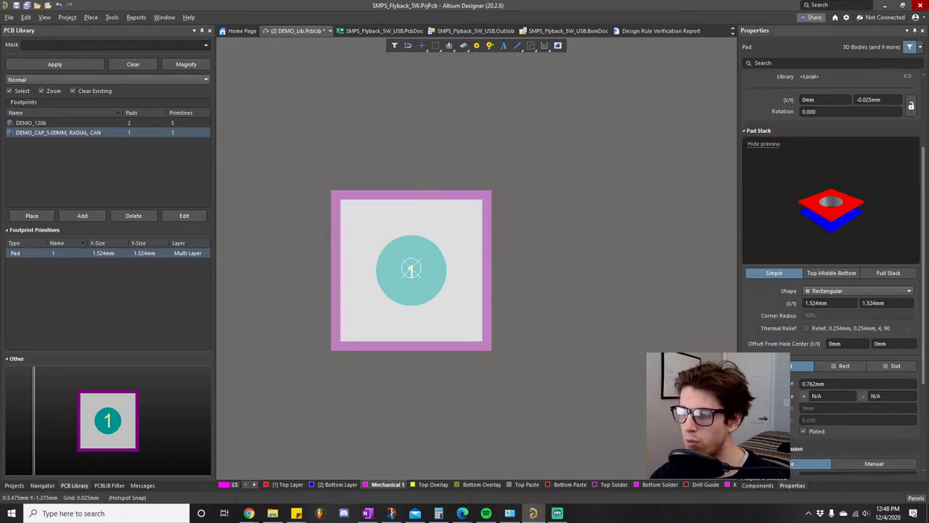
{"action": "scroll", "coordinate": [798, 363], "scroll_direction": "down", "scroll_amount": 1}
{"action": "left_click", "coordinate": [836, 337]}
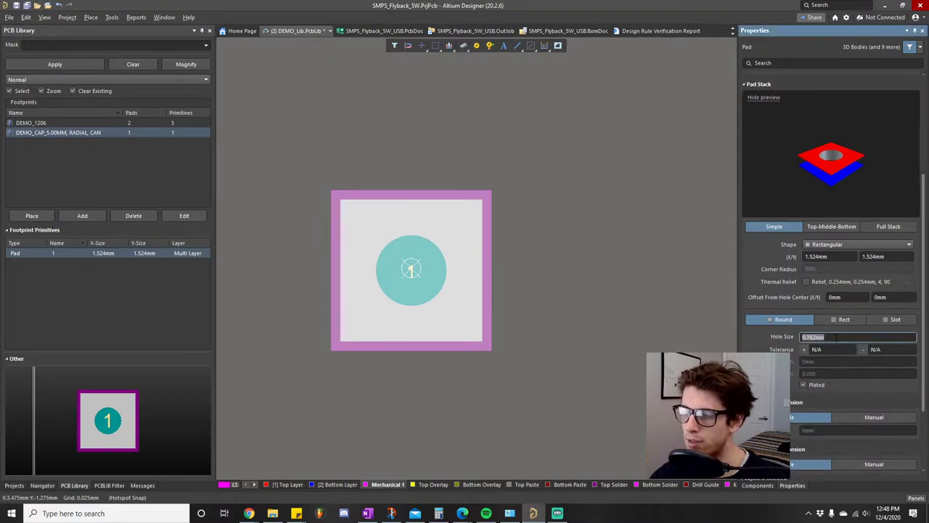
{"action": "key", "text": "BackSpace"}
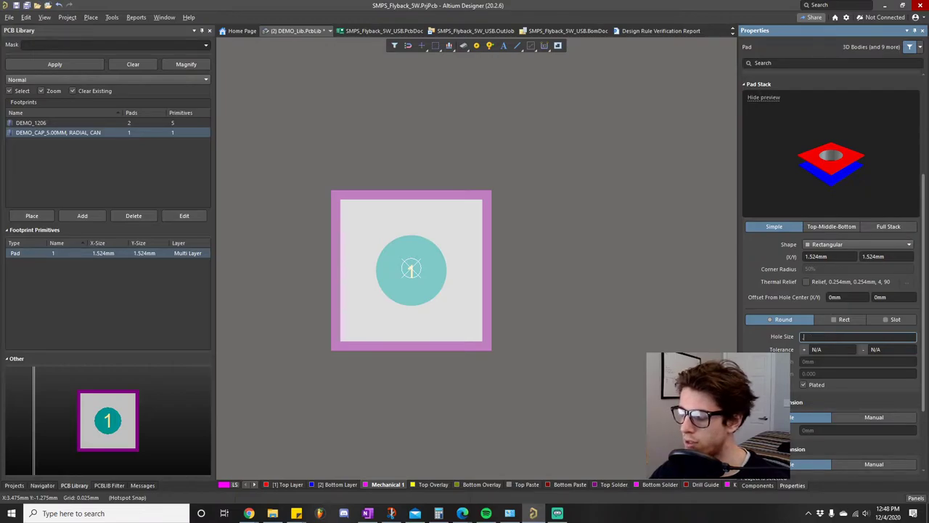
{"action": "type", "text": ".8"}
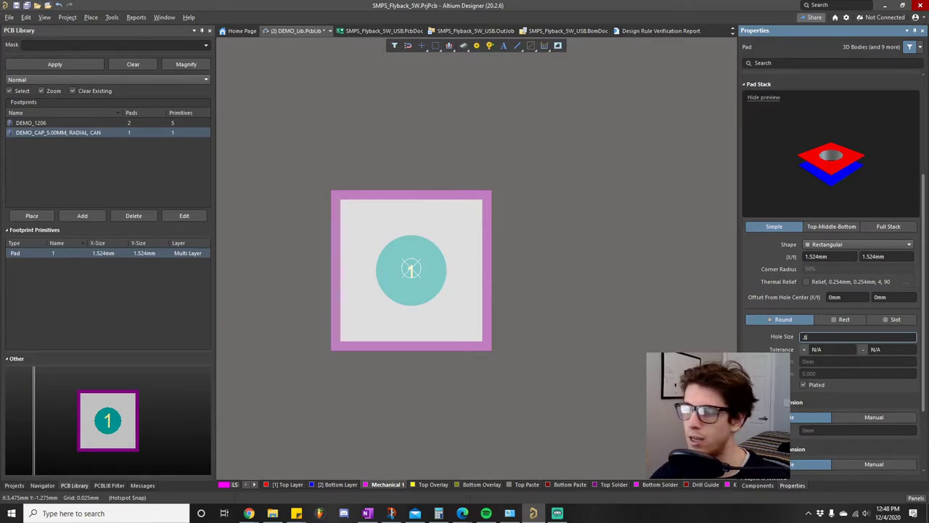
{"action": "type", "text": "5"}
{"action": "key", "text": "Return"}
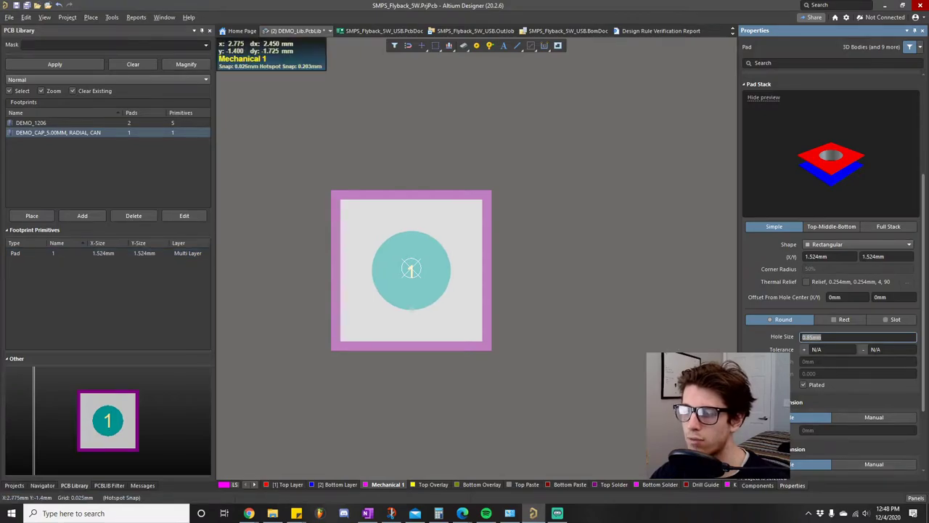
{"action": "left_click", "coordinate": [599, 392]}
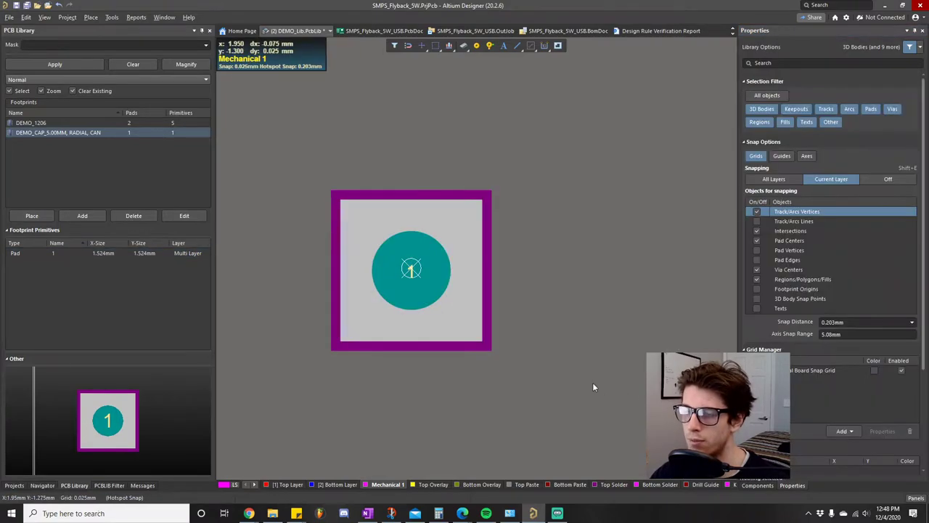
Set the X and Y size of pad 1 to 1.3 mm each
{"action": "left_click", "coordinate": [460, 225]}
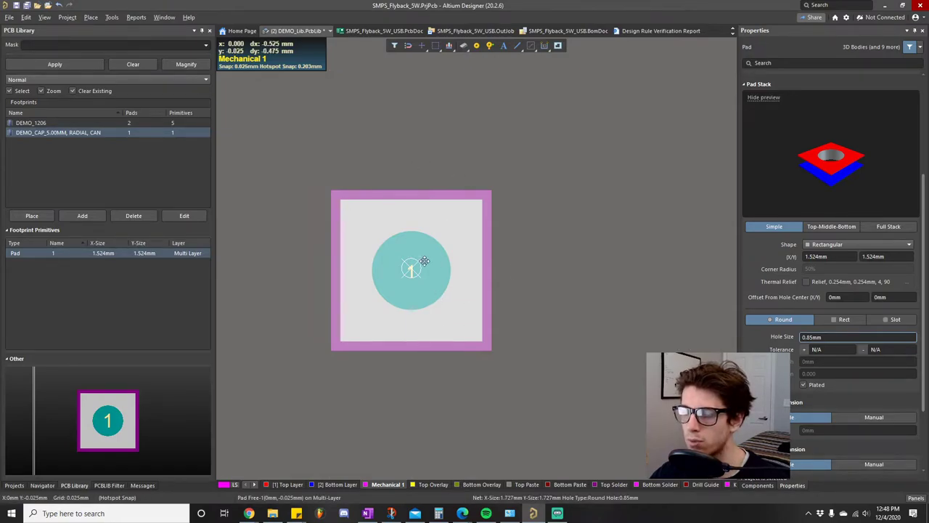
{"action": "scroll", "coordinate": [791, 373], "scroll_direction": "up", "scroll_amount": 3}
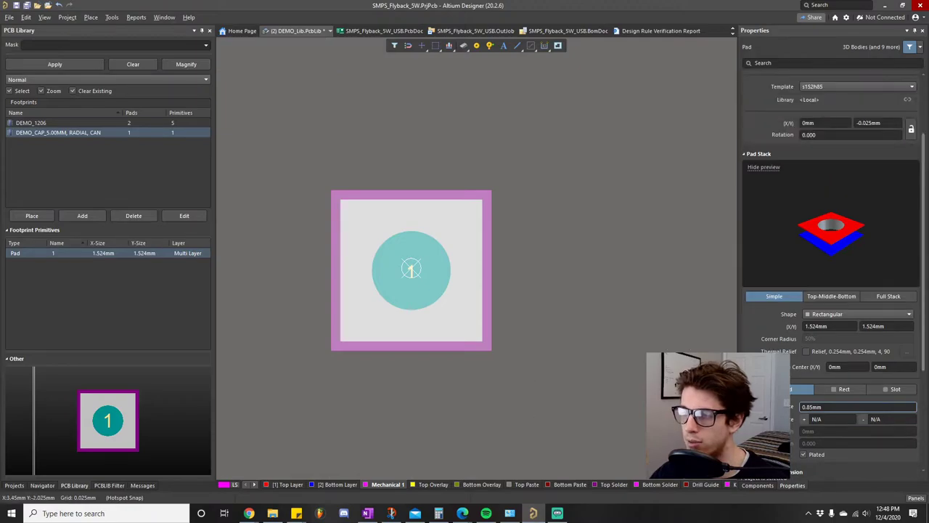
{"action": "left_click", "coordinate": [827, 326]}
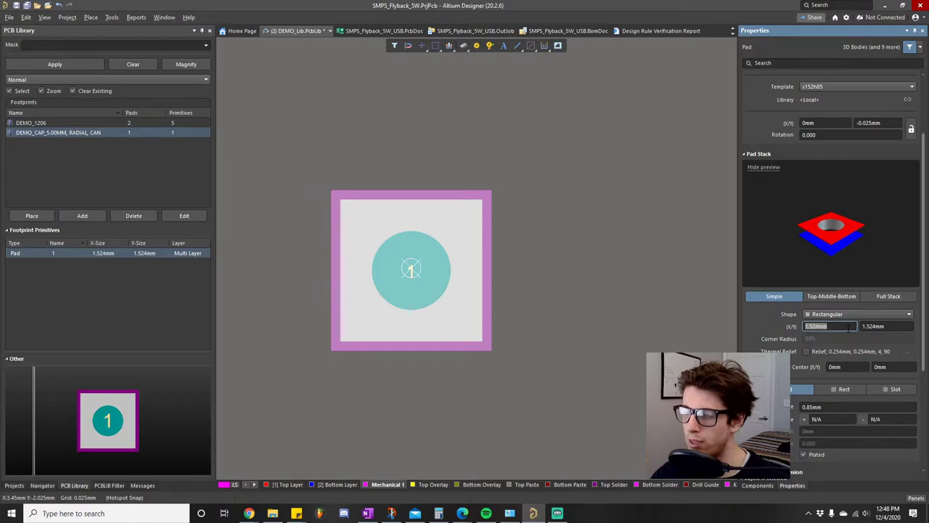
{"action": "type", "text": "1.3"}
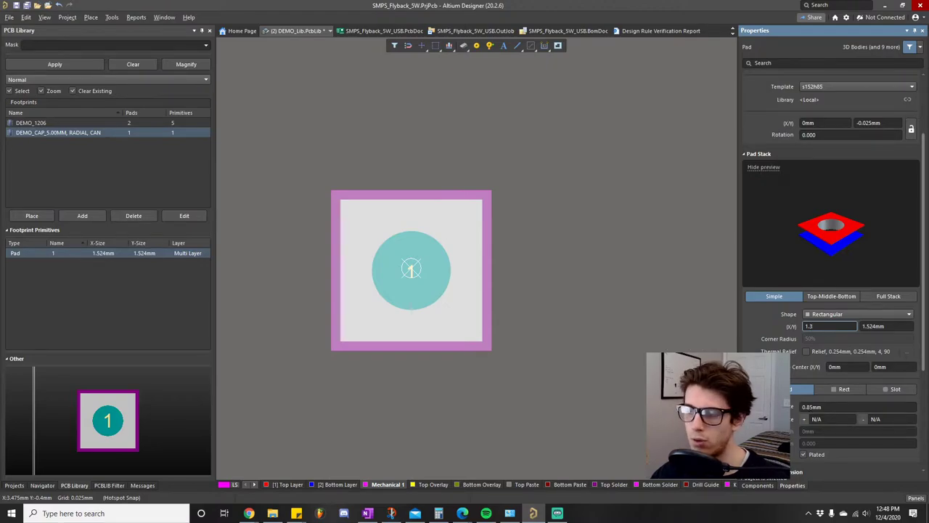
{"action": "left_click", "coordinate": [592, 340]}
{"action": "left_click", "coordinate": [429, 247]}
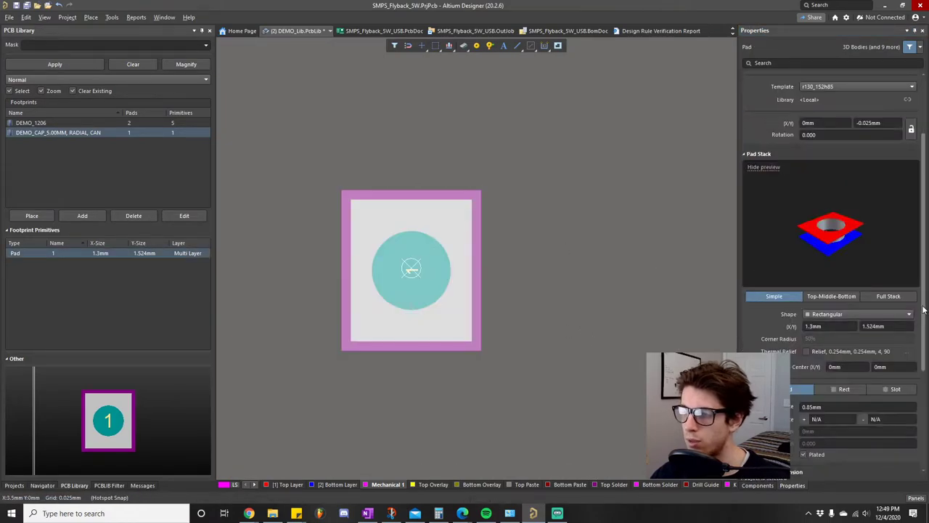
{"action": "left_click", "coordinate": [885, 326]}
{"action": "type", "text": "1.3"}
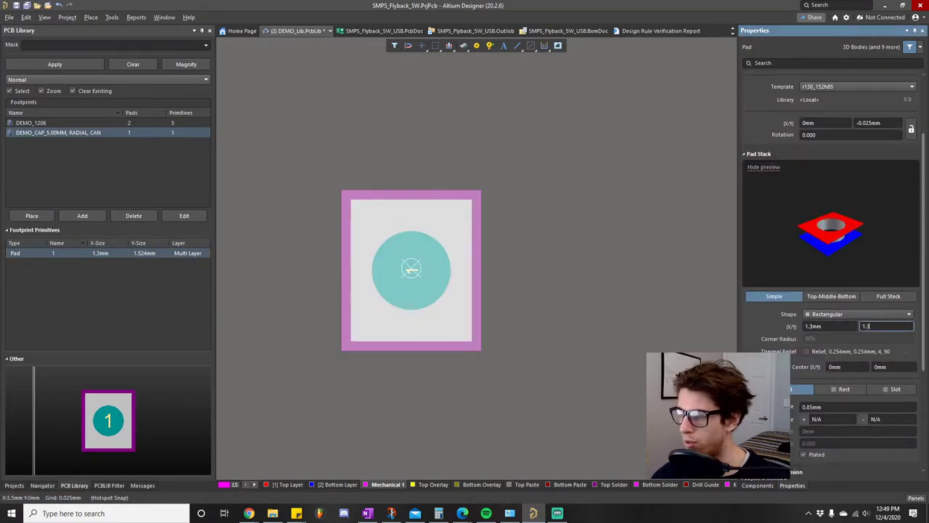
{"action": "key", "text": "Return"}
{"action": "left_click", "coordinate": [551, 305]}
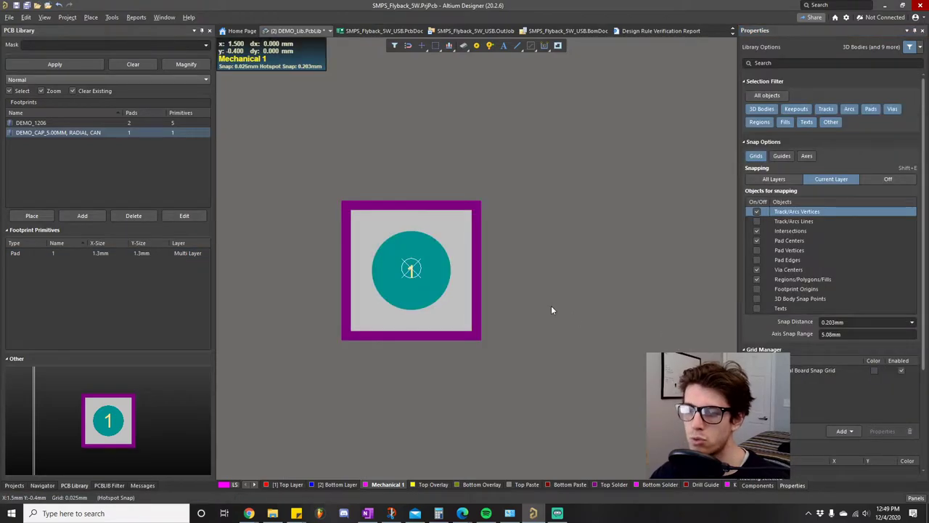
Switch the footprint to the 3D view and inspect the plated through-hole pad
{"action": "left_click", "coordinate": [44, 17]}
{"action": "left_click", "coordinate": [72, 160]}
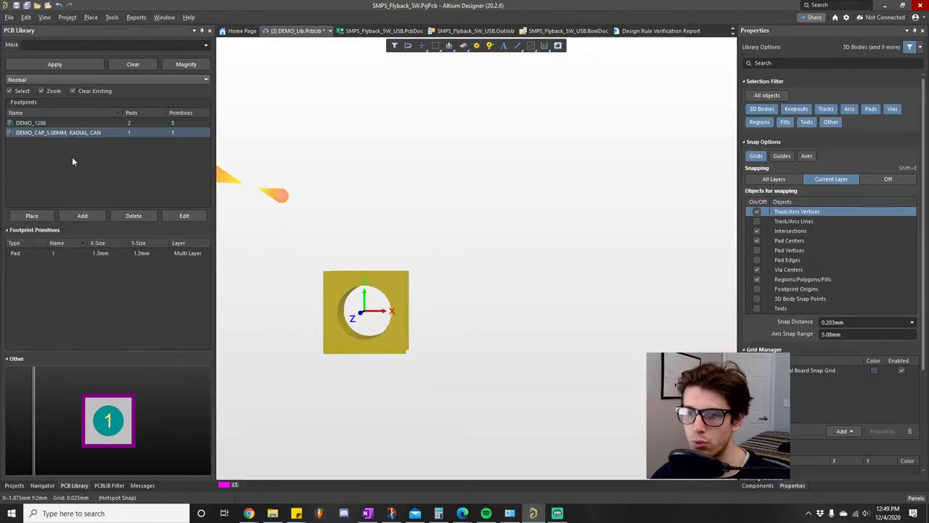
{"action": "right_click_drag", "start_coordinate": [394, 356], "coordinate": [417, 336], "text": "shift"}
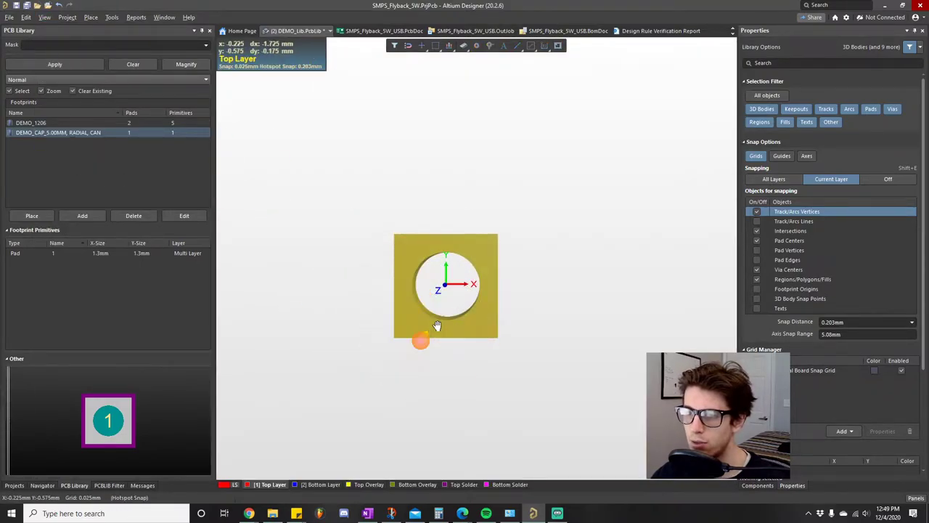
Return the radial capacitor footprint from the 3D view to the 2D layout view
{"action": "right_click_drag", "start_coordinate": [514, 351], "coordinate": [539, 308]}
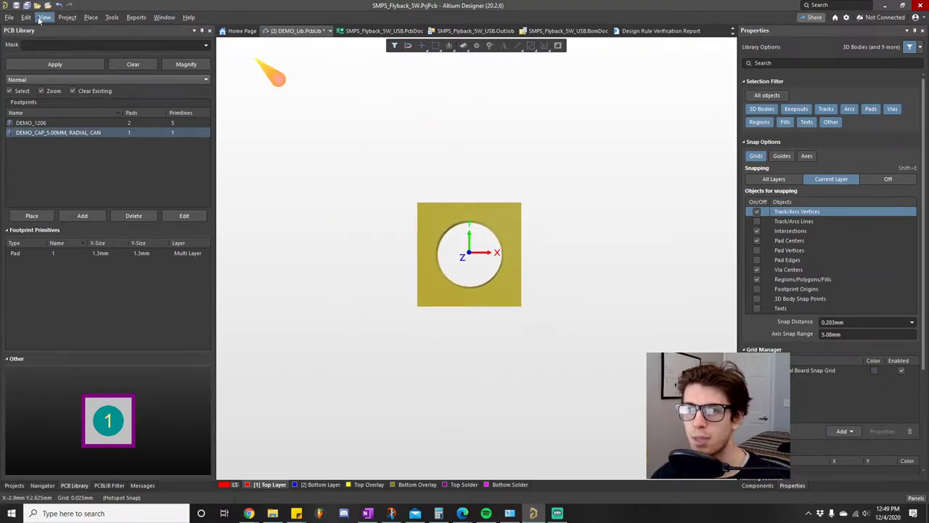
{"action": "left_click", "coordinate": [44, 17]}
{"action": "left_click", "coordinate": [73, 185]}
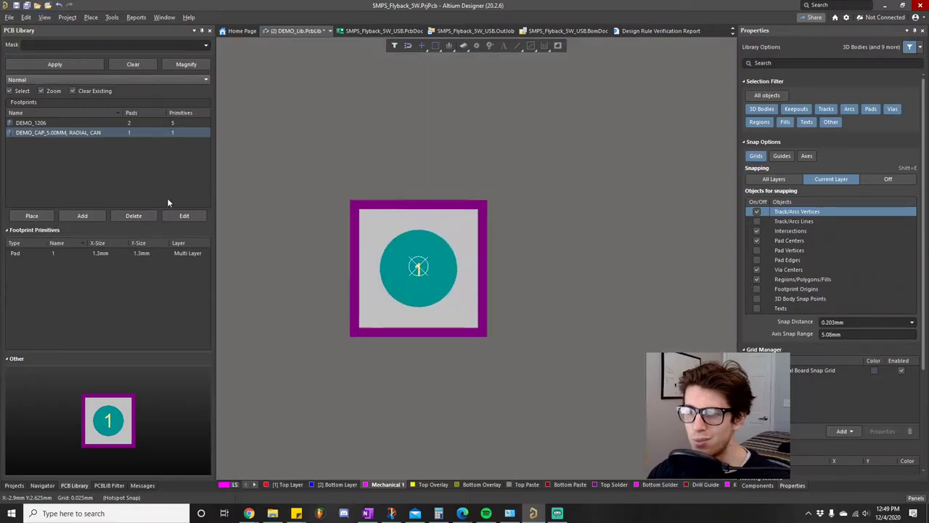
{"action": "scroll", "coordinate": [499, 233], "scroll_direction": "down", "scroll_amount": 1, "text": "ctrl"}
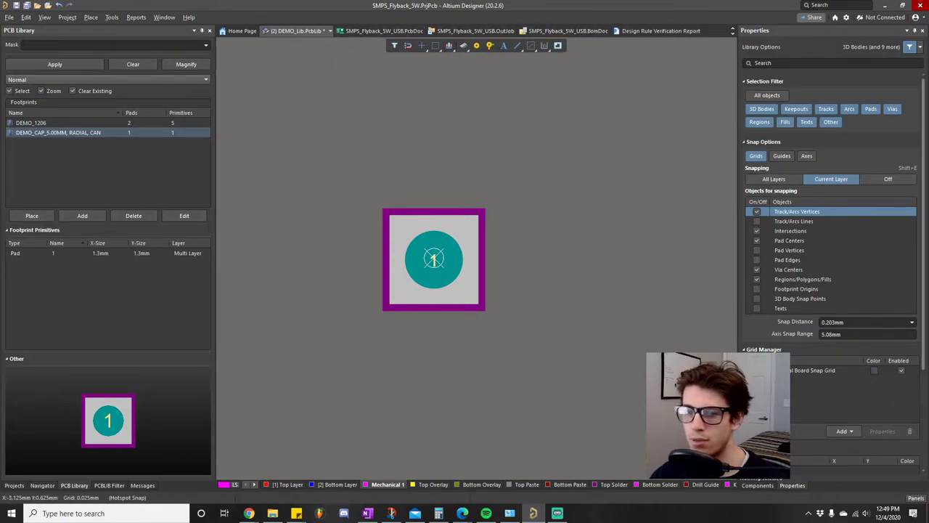
Examine the polarity of capacitors C101 and C102 in Sheet2.SchDoc, then return to the footprint in DEMO_Lib.PcbLib
{"action": "left_click", "coordinate": [14, 484]}
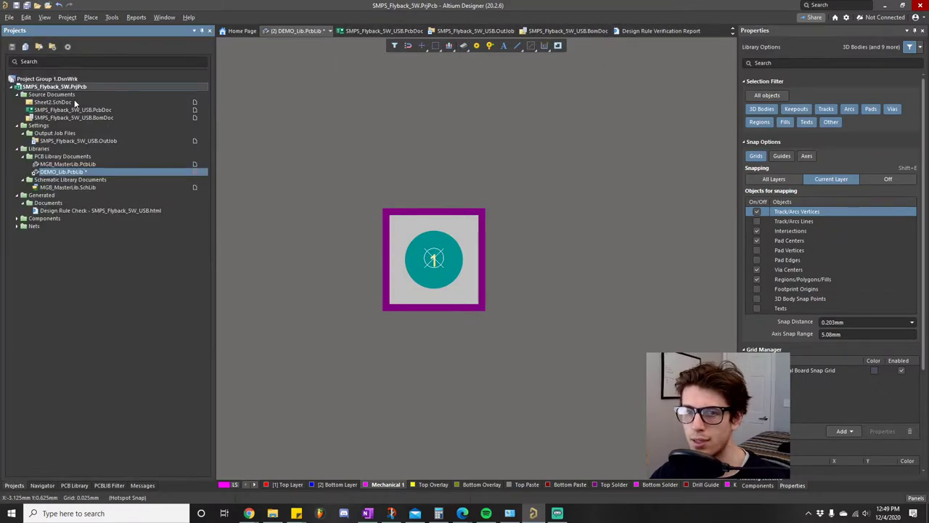
{"action": "double_click", "coordinate": [73, 102]}
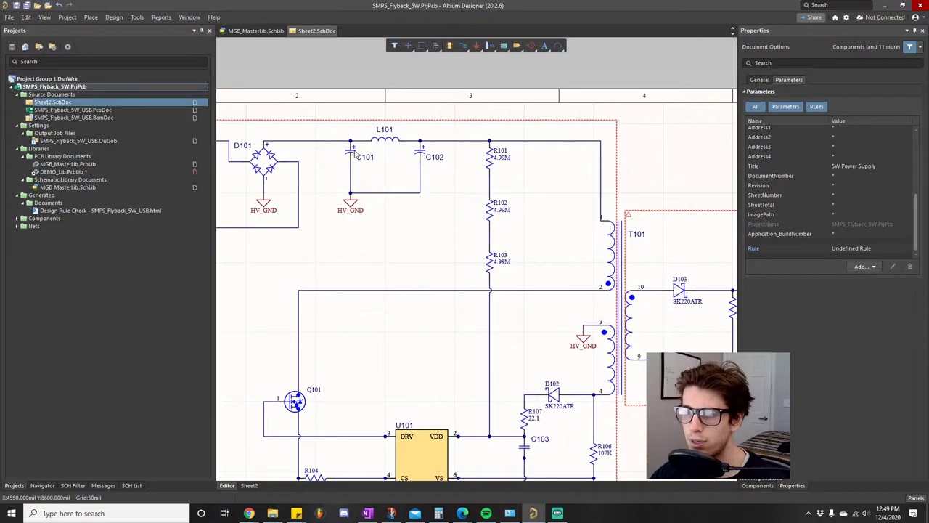
{"action": "scroll", "coordinate": [356, 151], "scroll_direction": "up", "scroll_amount": 5, "text": "ctrl"}
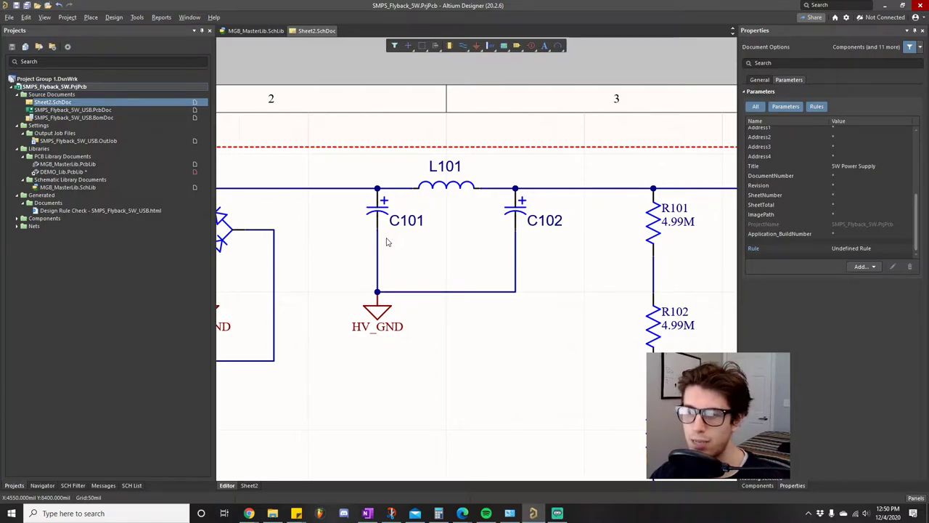
{"action": "double_click", "coordinate": [69, 172]}
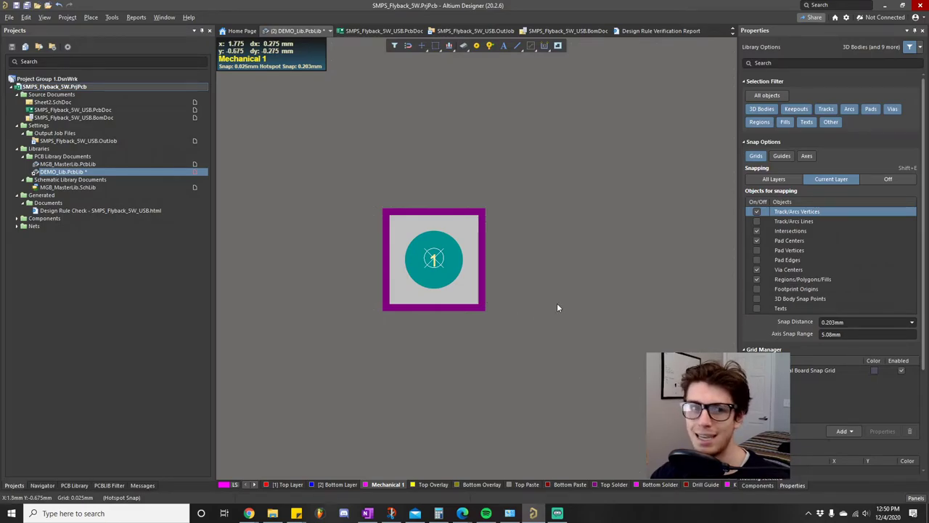
{"action": "scroll", "coordinate": [515, 289], "scroll_direction": "down", "scroll_amount": 3, "text": "ctrl"}
{"action": "right_click_drag", "start_coordinate": [523, 281], "coordinate": [442, 284]}
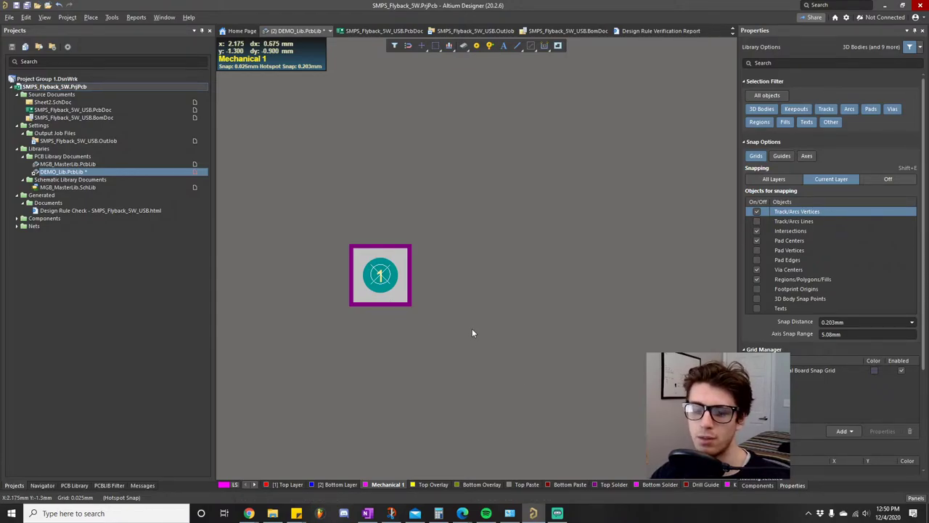
{"action": "left_click", "coordinate": [90, 19]}
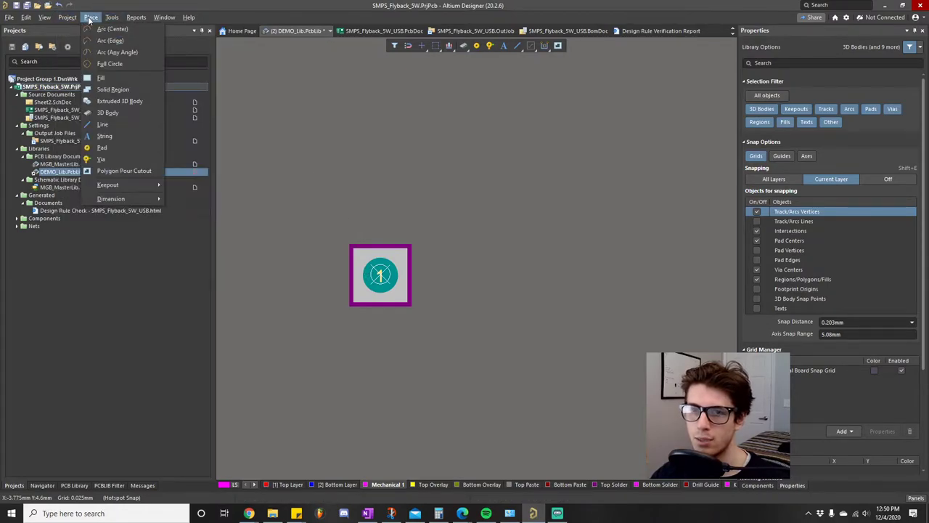
{"action": "left_click", "coordinate": [112, 150]}
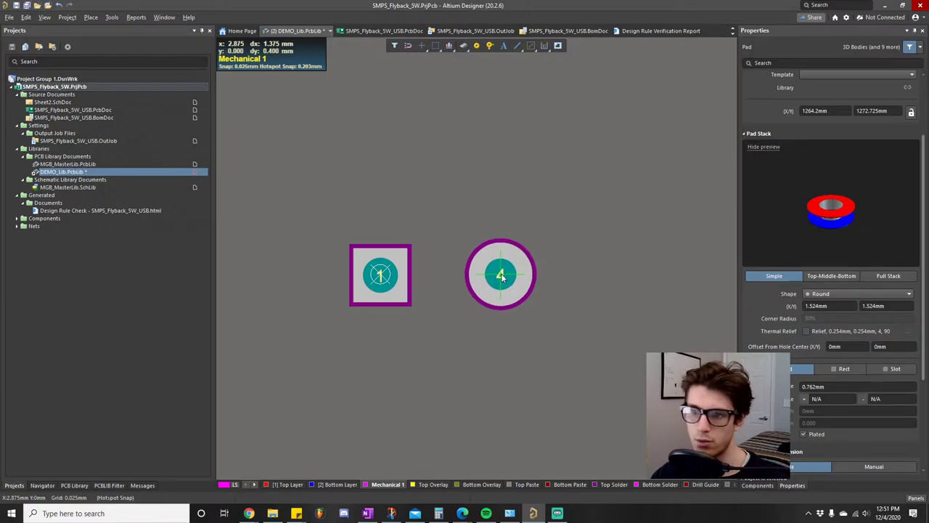
{"action": "key", "text": "Escape"}
Copy the square pad 1 and paste the duplicate about 2.5 mm to its right
{"action": "left_click", "coordinate": [378, 269]}
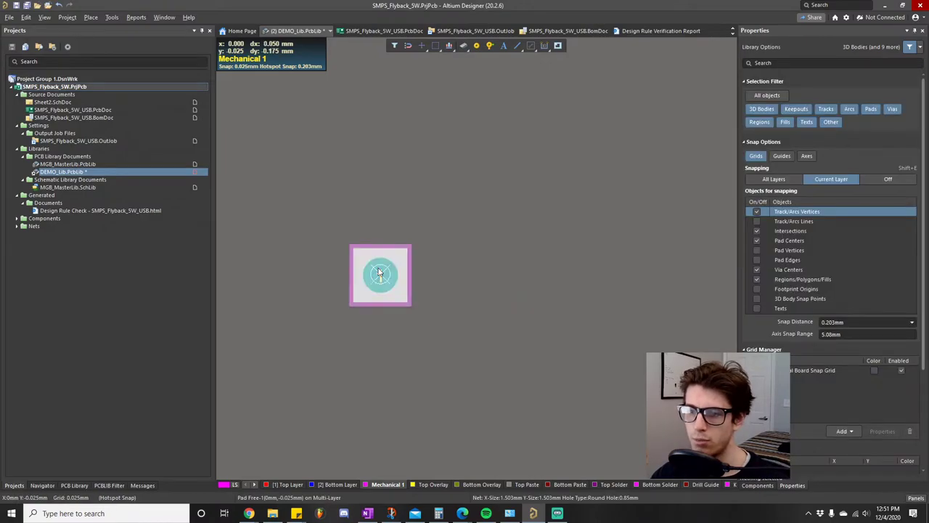
{"action": "key", "text": "ctrl+c"}
{"action": "left_click", "coordinate": [524, 283]}
{"action": "key", "text": "ctrl+v"}
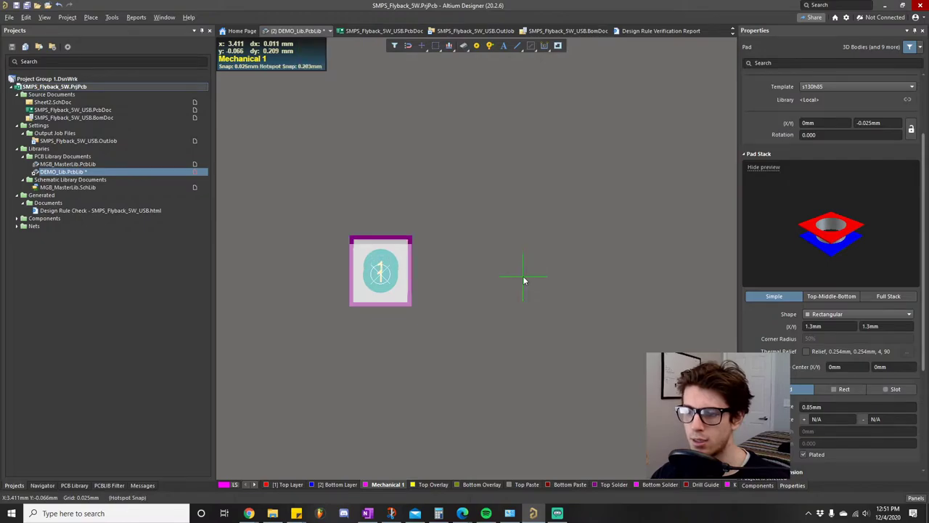
{"action": "left_click", "coordinate": [626, 288]}
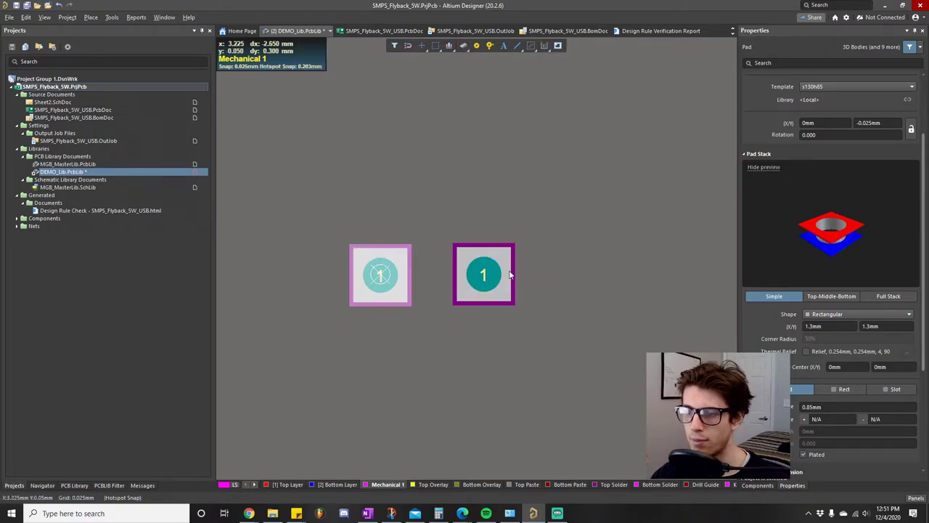
Change the pasted pad's shape to Round
{"action": "left_click", "coordinate": [503, 269]}
{"action": "left_click", "coordinate": [846, 314]}
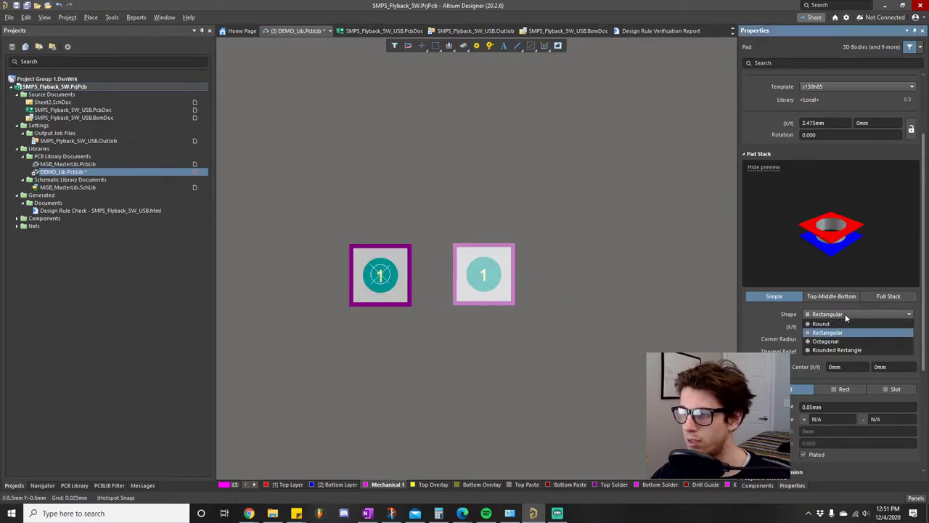
{"action": "left_click", "coordinate": [820, 324]}
{"action": "left_click", "coordinate": [426, 332]}
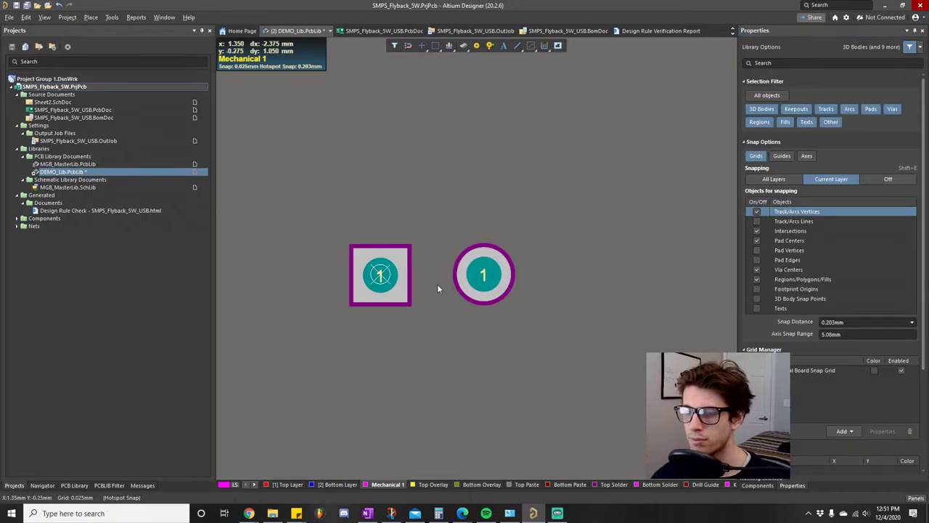
{"action": "scroll", "coordinate": [486, 301], "scroll_direction": "up", "scroll_amount": 1, "text": "ctrl"}
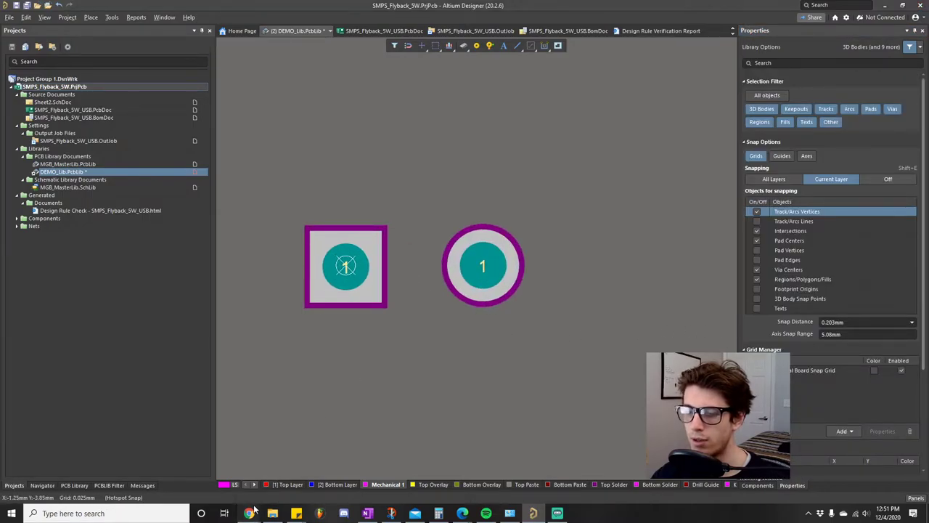
Check the lead spacing P for size code H4 in the KEMET datasheet in Chrome, then return to Altium Designer
{"action": "mouse_move", "coordinate": [249, 513]}
{"action": "left_click", "coordinate": [332, 474]}
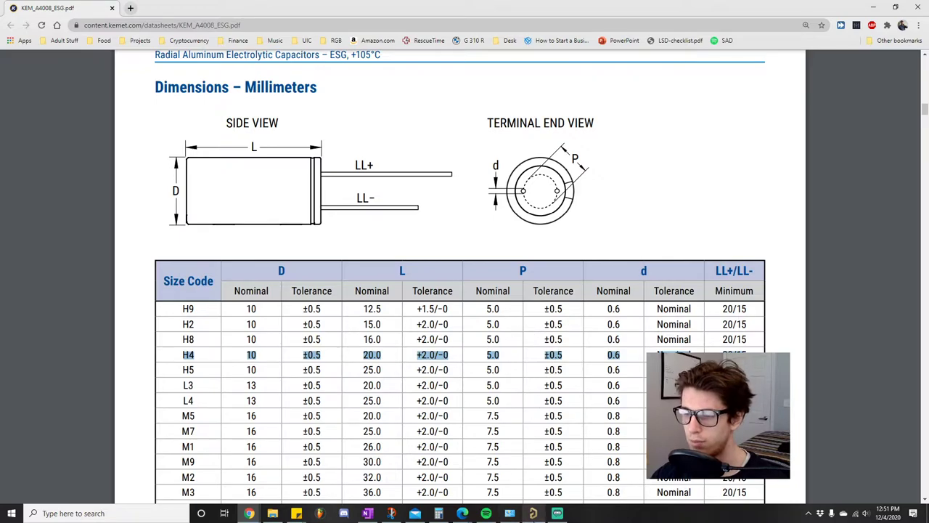
{"action": "left_click", "coordinate": [533, 514]}
Set the round pad's X position to 5.5 mm
{"action": "left_click", "coordinate": [482, 269]}
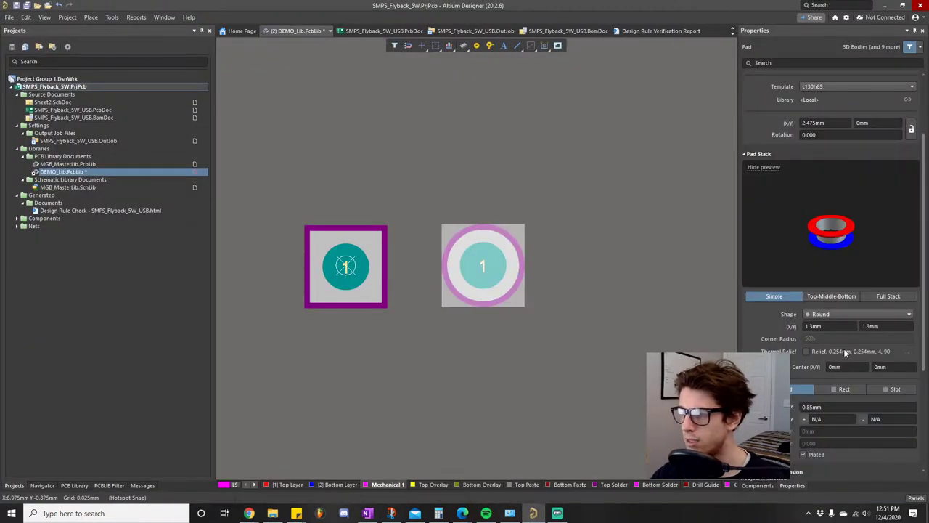
{"action": "scroll", "coordinate": [845, 175], "scroll_direction": "up", "scroll_amount": 3}
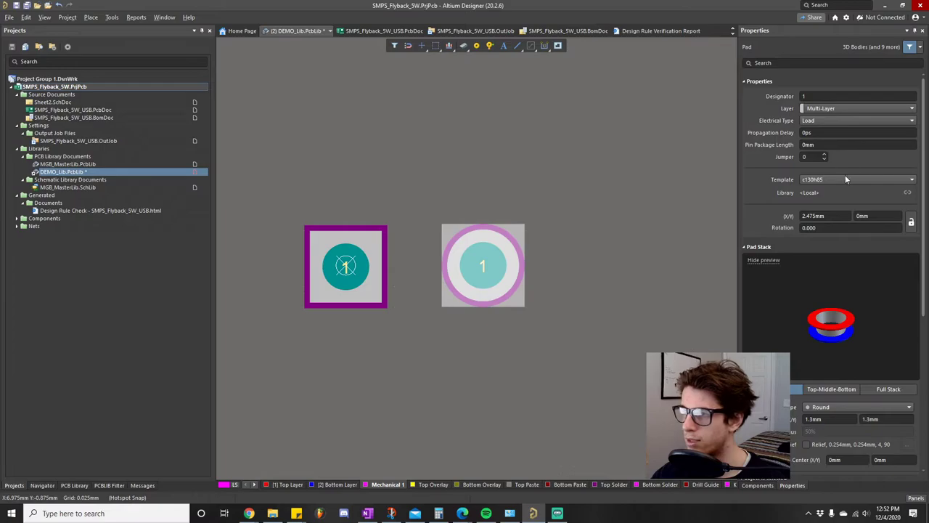
{"action": "left_click", "coordinate": [828, 215]}
{"action": "type", "text": "5.5"}
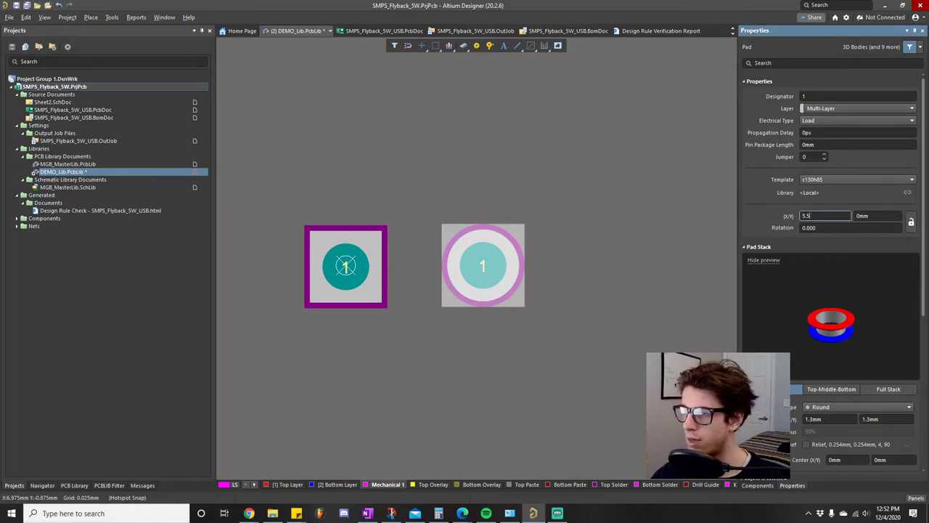
{"action": "key", "text": "Return"}
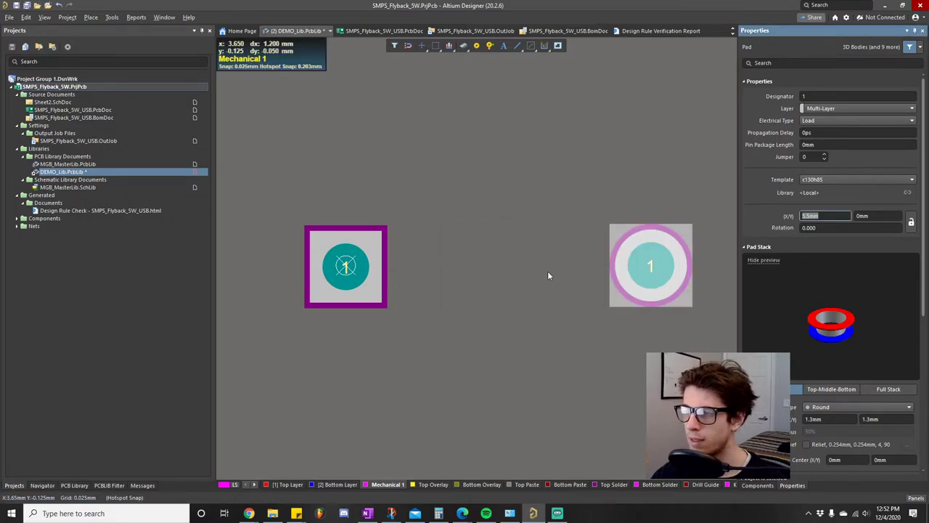
{"action": "scroll", "coordinate": [509, 311], "scroll_direction": "down", "scroll_amount": 1, "text": "ctrl"}
{"action": "left_click", "coordinate": [514, 338]}
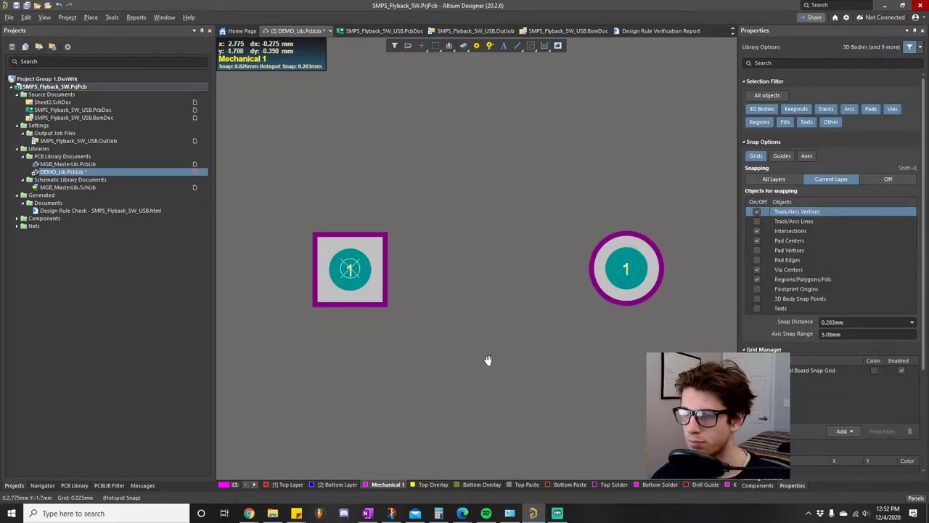
Review the round pad's position, shape, size and hole settings
{"action": "right_click_drag", "start_coordinate": [492, 357], "coordinate": [453, 363]}
{"action": "left_click", "coordinate": [590, 282]}
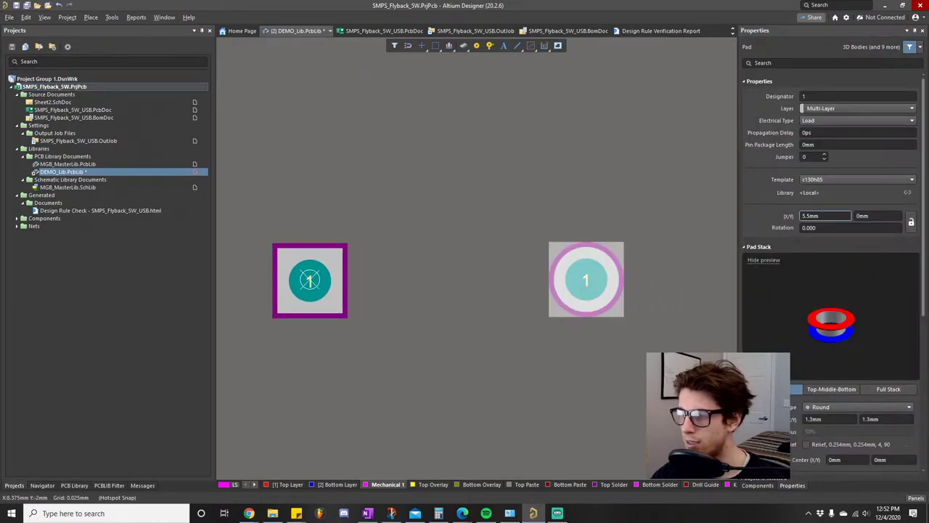
{"action": "scroll", "coordinate": [831, 276], "scroll_direction": "down", "scroll_amount": 1}
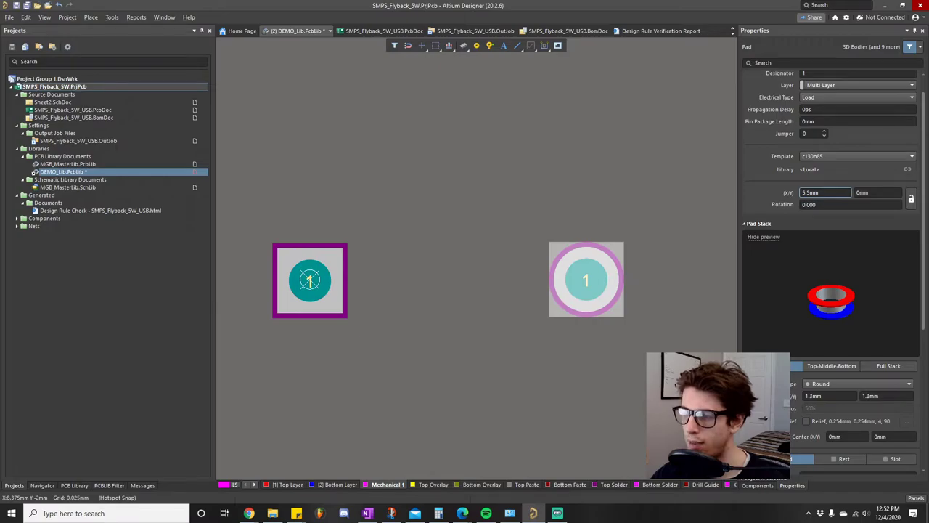
{"action": "scroll", "coordinate": [831, 275], "scroll_direction": "down", "scroll_amount": 4}
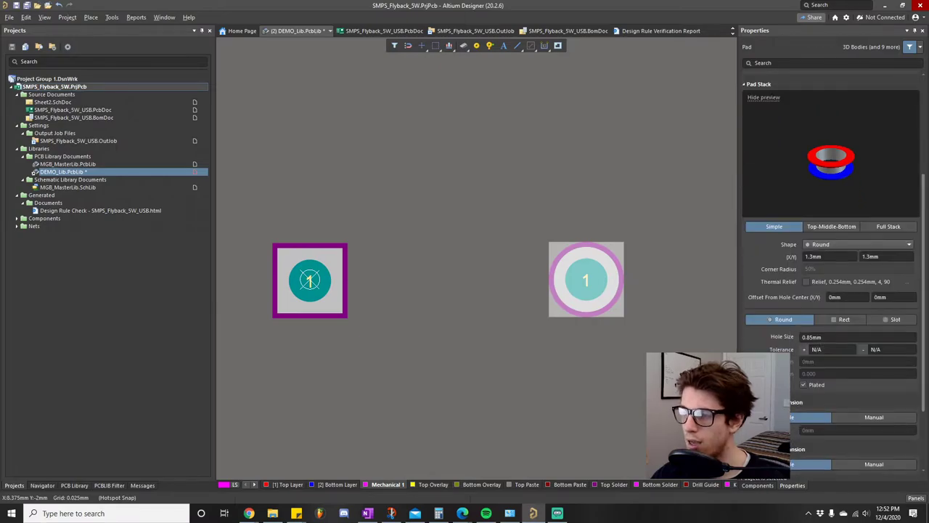
{"action": "left_click", "coordinate": [411, 372]}
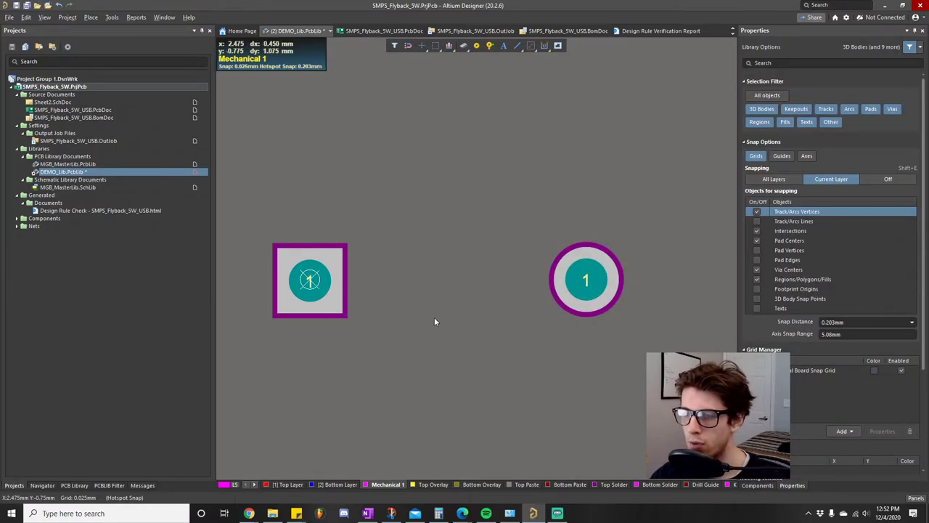
Make Top Overlay the active layer, then switch back to Mechanical 1
{"action": "scroll", "coordinate": [434, 320], "scroll_direction": "down", "scroll_amount": 3, "text": "ctrl"}
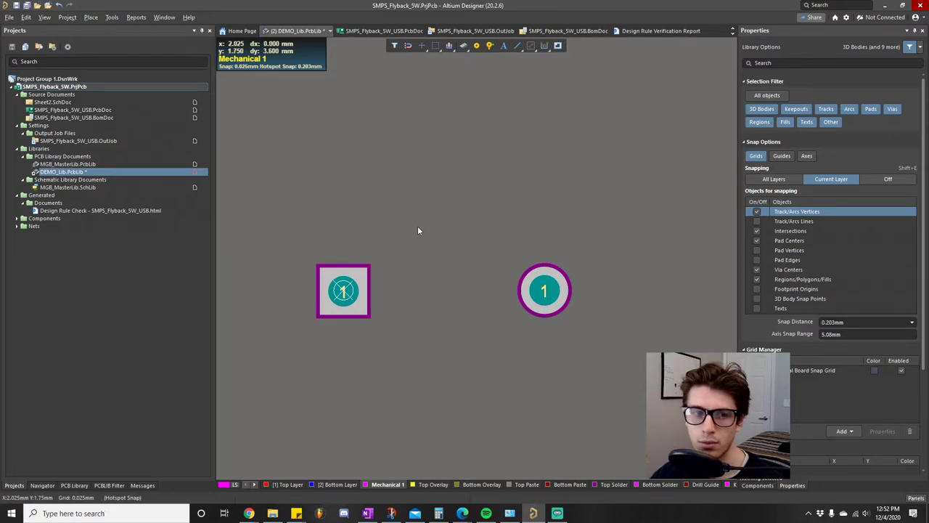
{"action": "right_click_drag", "start_coordinate": [425, 198], "coordinate": [424, 181]}
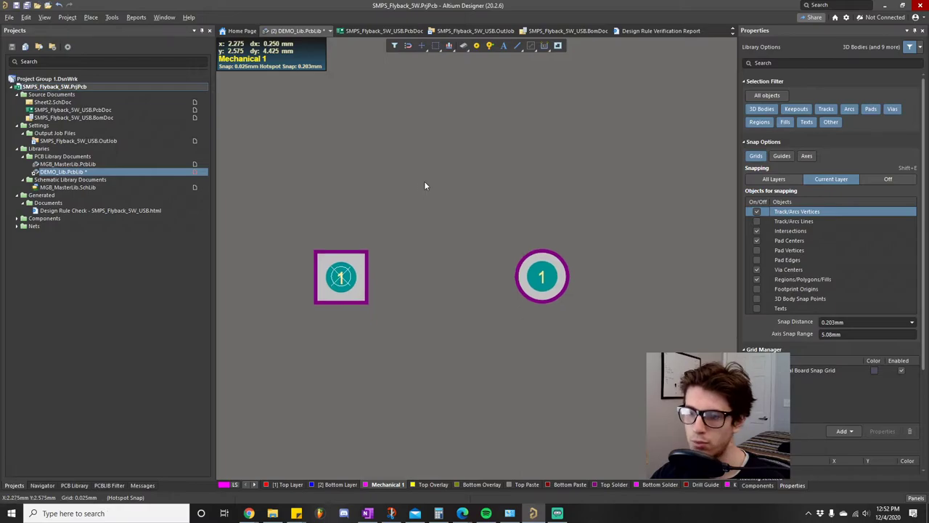
{"action": "left_click", "coordinate": [432, 482]}
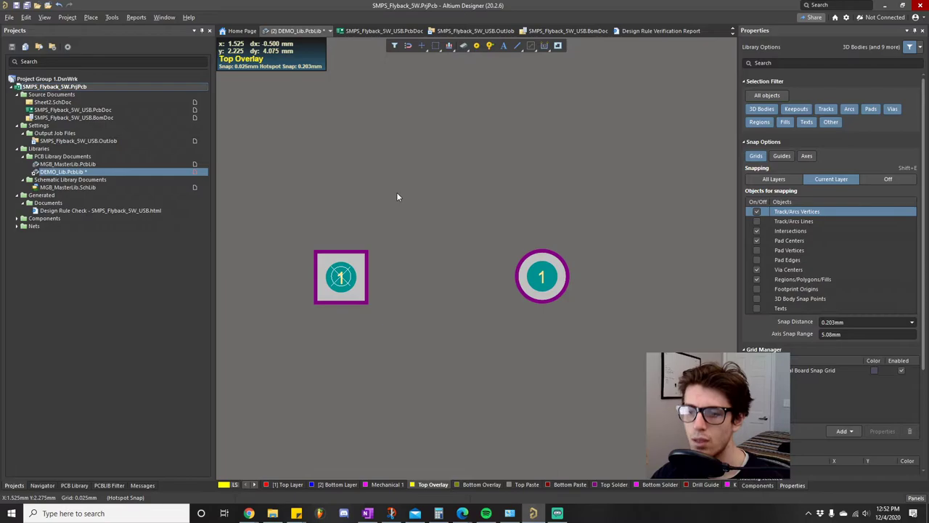
{"action": "left_click", "coordinate": [387, 484]}
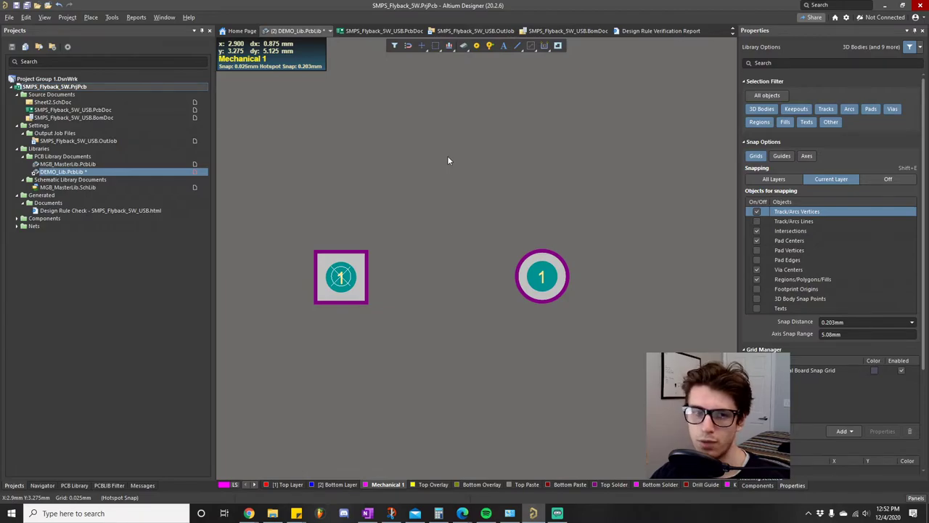
Check the body dimensions for size code H4 in the KEMET datasheet in Chrome, then return to Altium Designer
{"action": "mouse_move", "coordinate": [249, 514]}
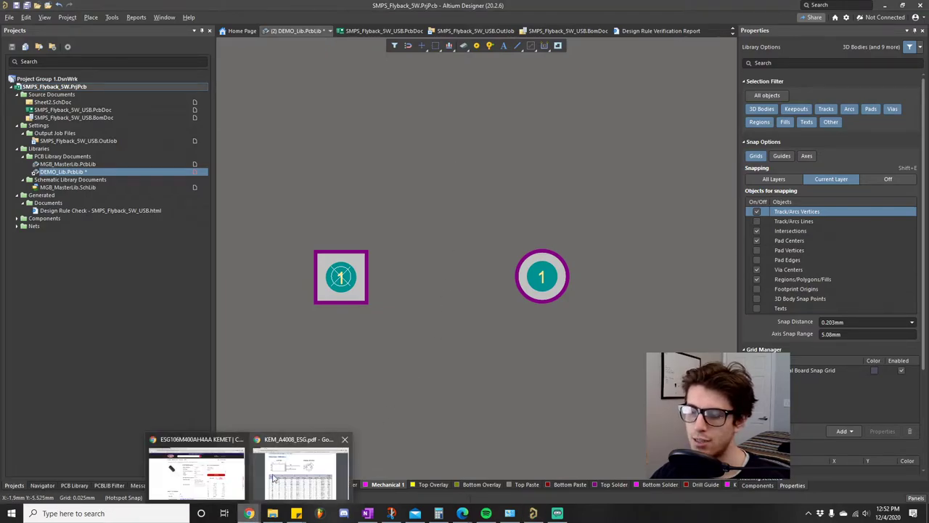
{"action": "left_click", "coordinate": [290, 472]}
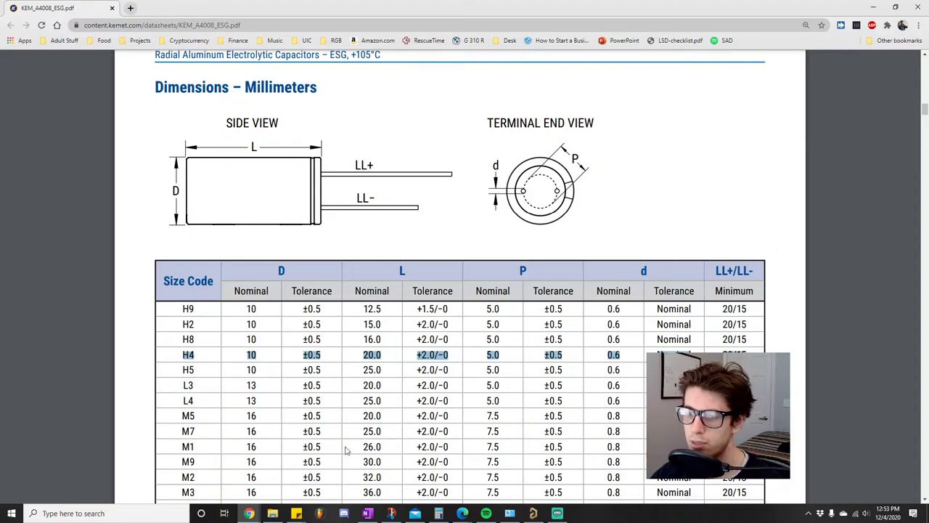
{"action": "left_click", "coordinate": [533, 513]}
Set the snap grid to 0.100 mm during extruded 3D body placement, leave the placement and glance at the KEMET datasheet
{"action": "left_click", "coordinate": [91, 17]}
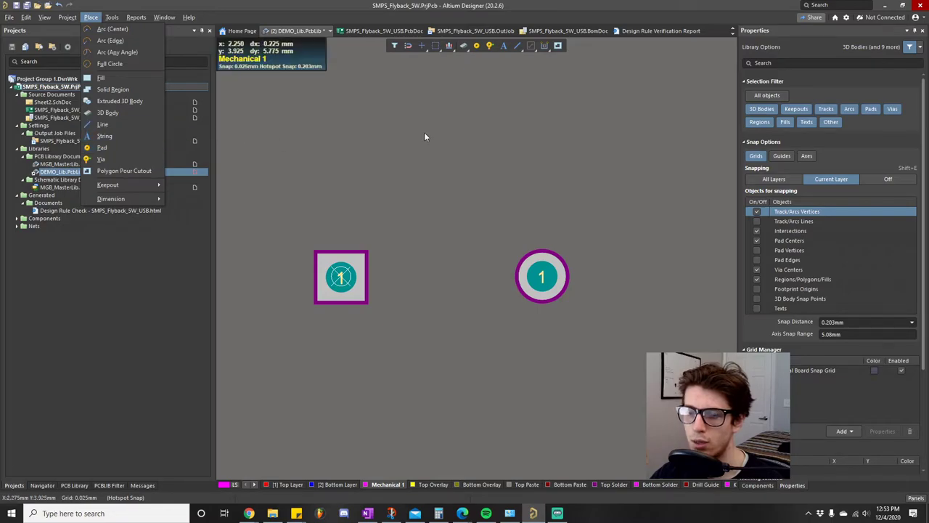
{"action": "left_click", "coordinate": [133, 101]}
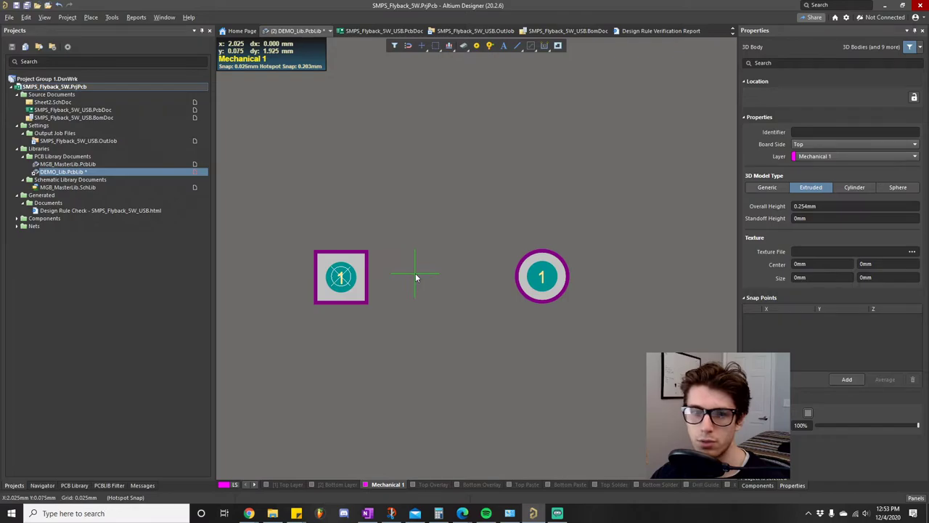
{"action": "key", "text": "g"}
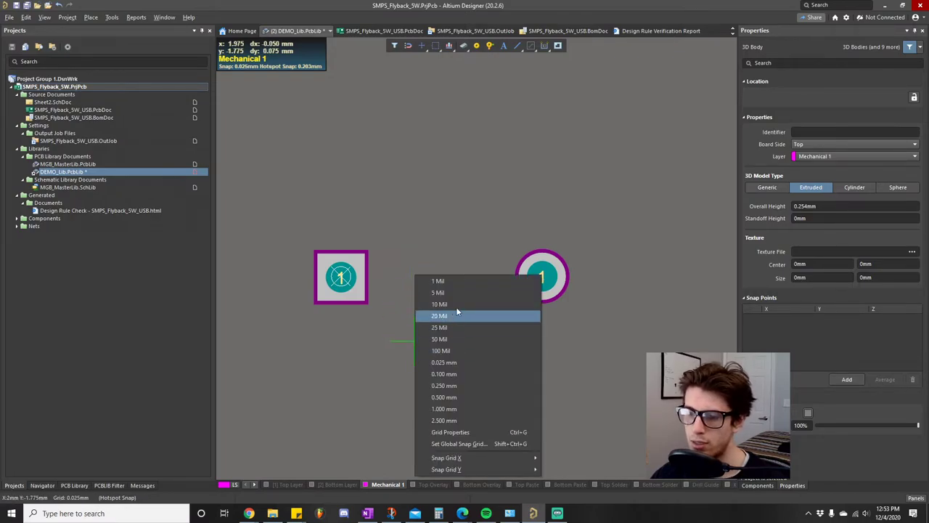
{"action": "left_click", "coordinate": [457, 374]}
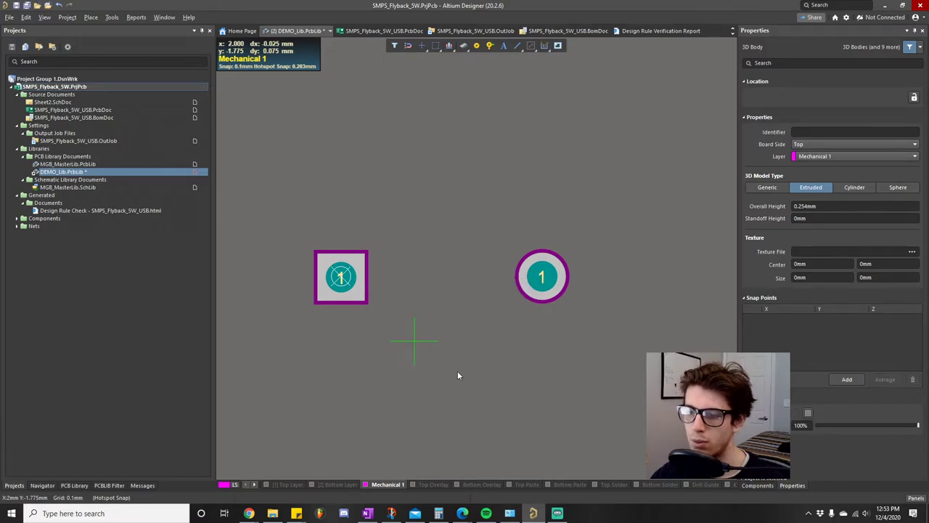
{"action": "key", "text": "Escape"}
{"action": "mouse_move", "coordinate": [249, 513]}
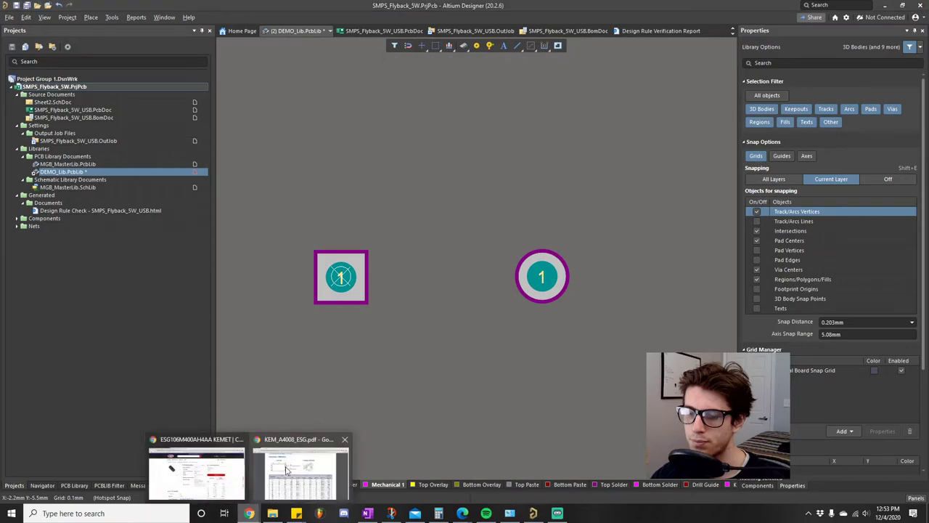
{"action": "mouse_move", "coordinate": [288, 470]}
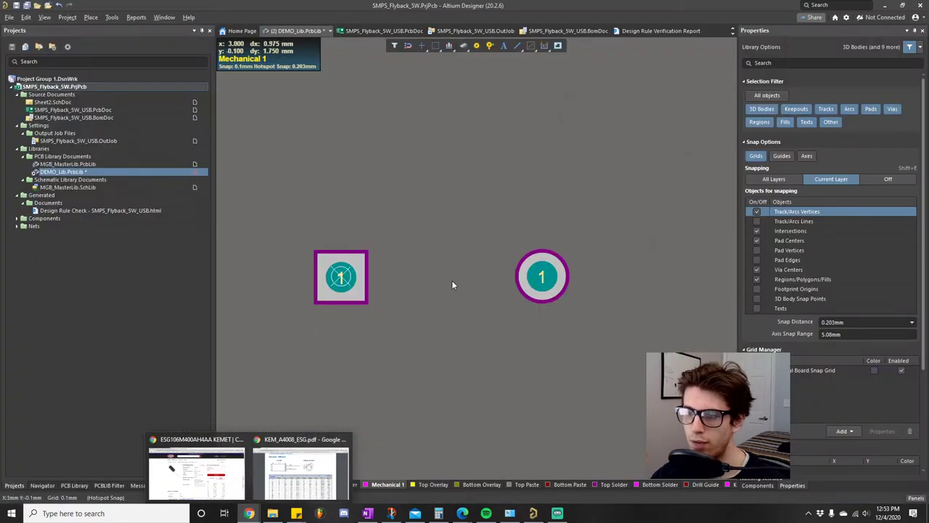
Start an extruded 3D body outline at the square pad's centre with a 10.5 mm edge running through the round pad
{"action": "left_click", "coordinate": [90, 17]}
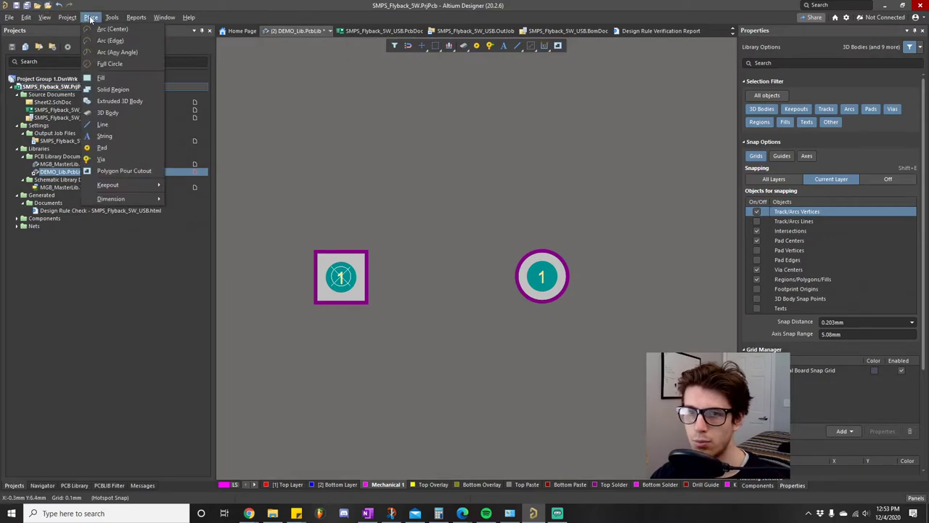
{"action": "left_click", "coordinate": [120, 101]}
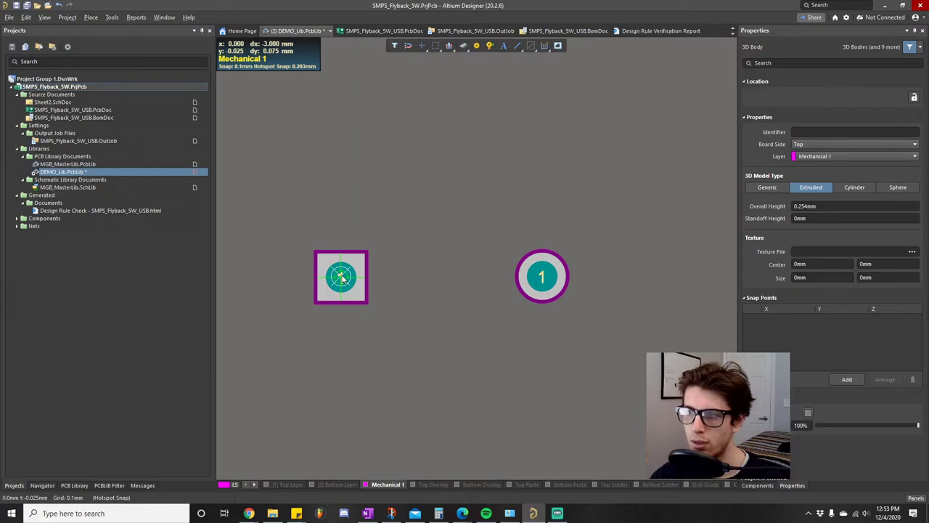
{"action": "left_click", "coordinate": [342, 275]}
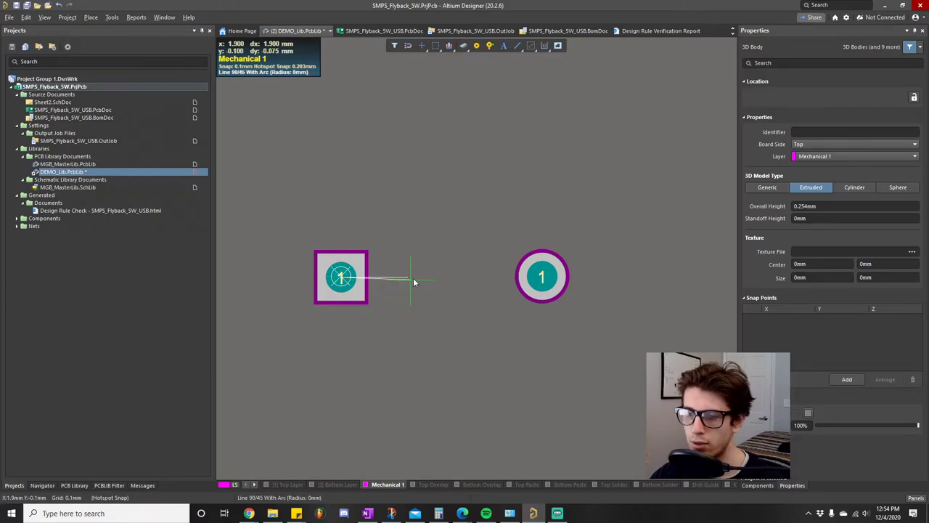
{"action": "left_click", "coordinate": [541, 276]}
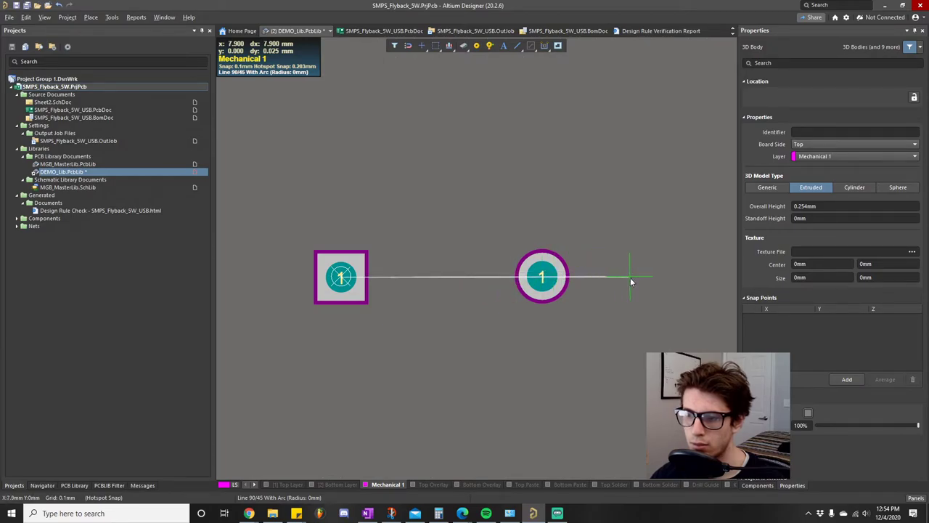
{"action": "scroll", "coordinate": [683, 283], "scroll_direction": "down", "scroll_amount": 3}
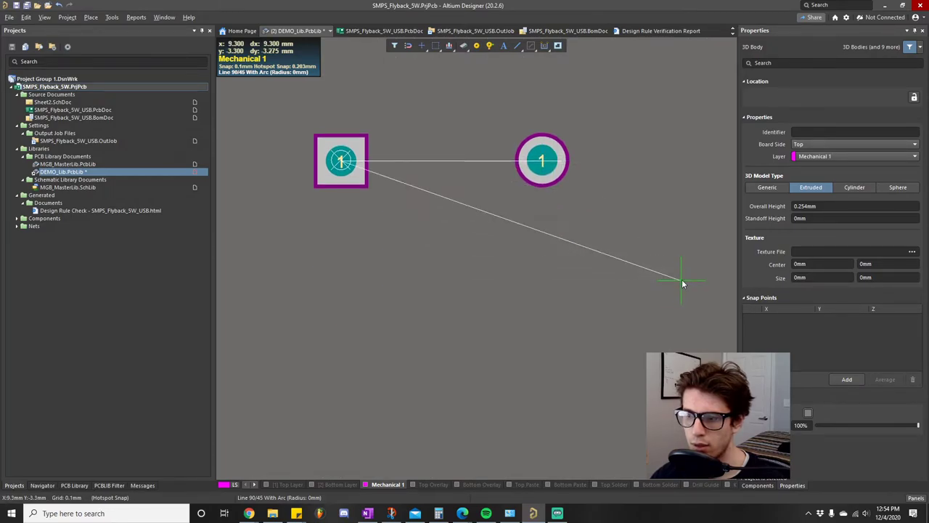
{"action": "right_click_drag", "start_coordinate": [668, 201], "coordinate": [588, 294]}
{"action": "scroll", "coordinate": [588, 294], "scroll_direction": "down", "scroll_amount": 3, "text": "ctrl"}
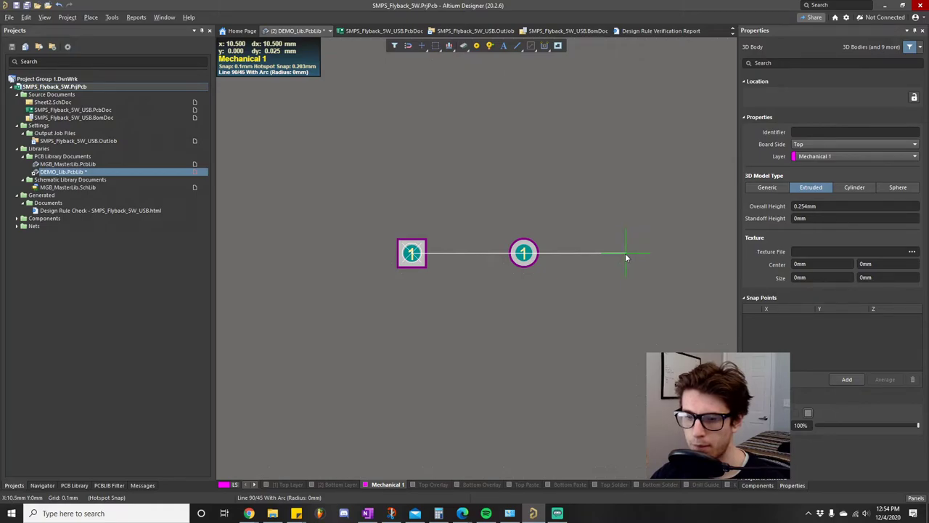
{"action": "left_click", "coordinate": [626, 254]}
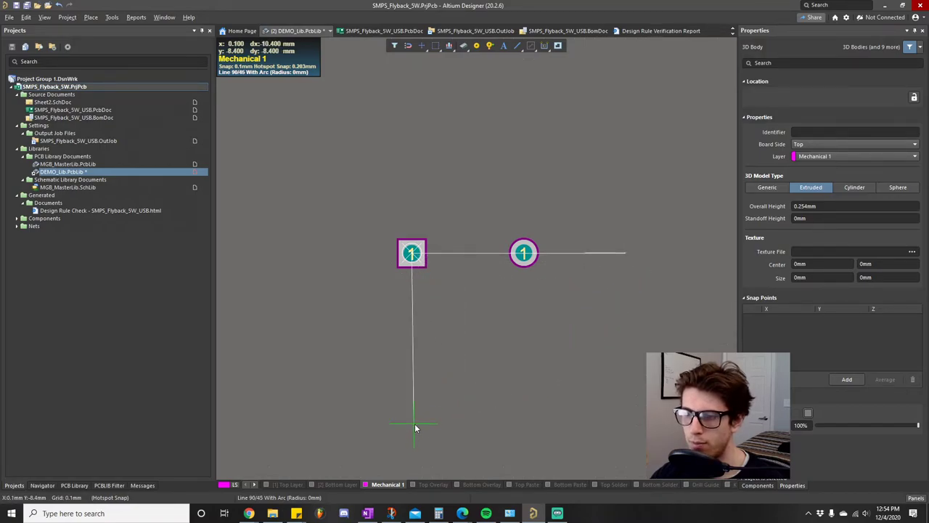
Switch the outline's corner mode to Line 90/90 Vertical Start With Arc
{"action": "key", "text": "shift+space"}
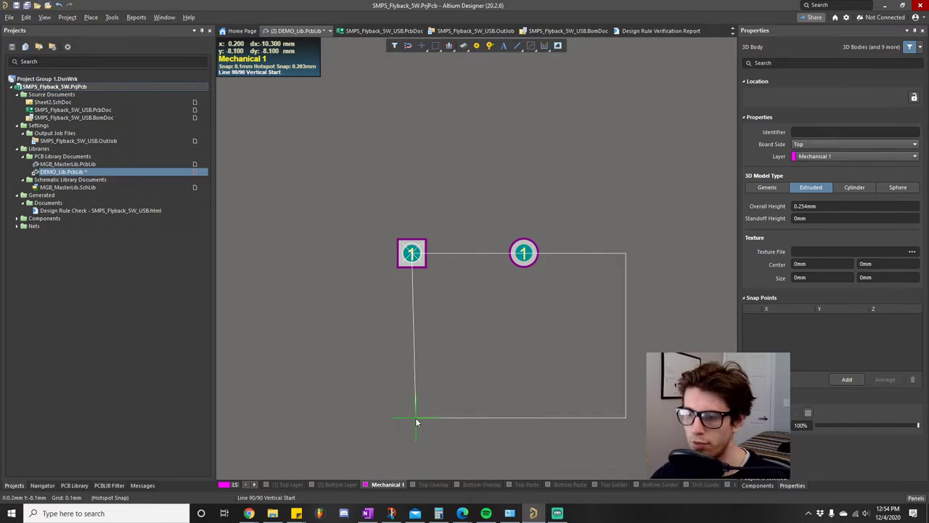
{"action": "key", "text": "shift+space"}
{"action": "key", "text": "shift+space"}
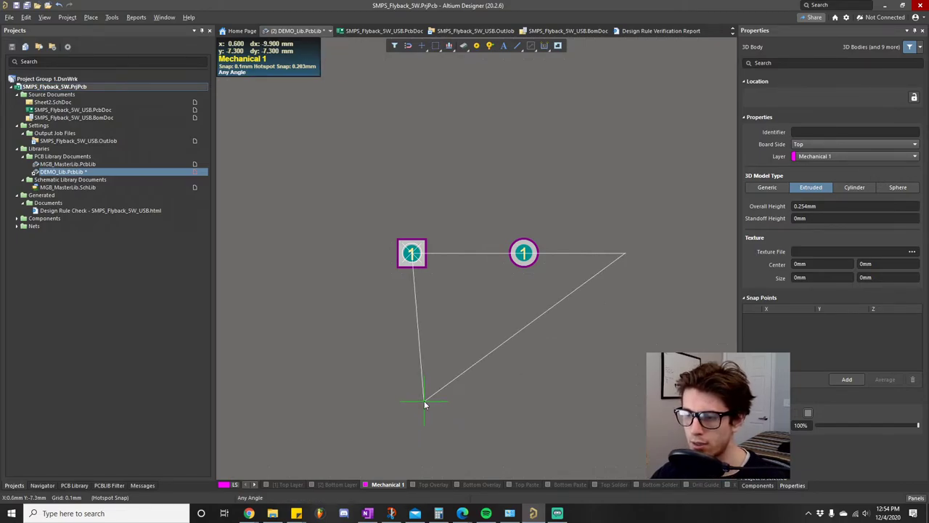
{"action": "key", "text": "shift+space"}
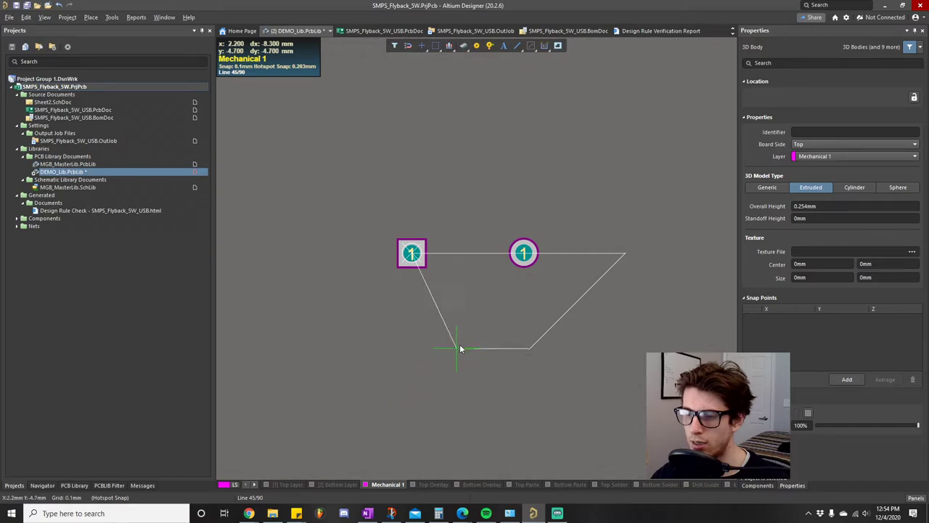
{"action": "key", "text": "space"}
{"action": "key", "text": "space"}
{"action": "key", "text": "shift+space"}
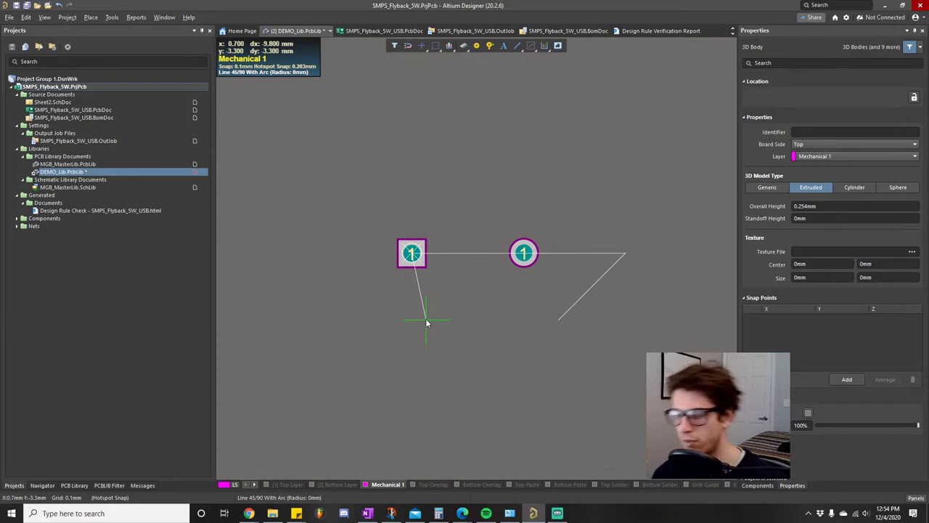
{"action": "key", "text": "period"}
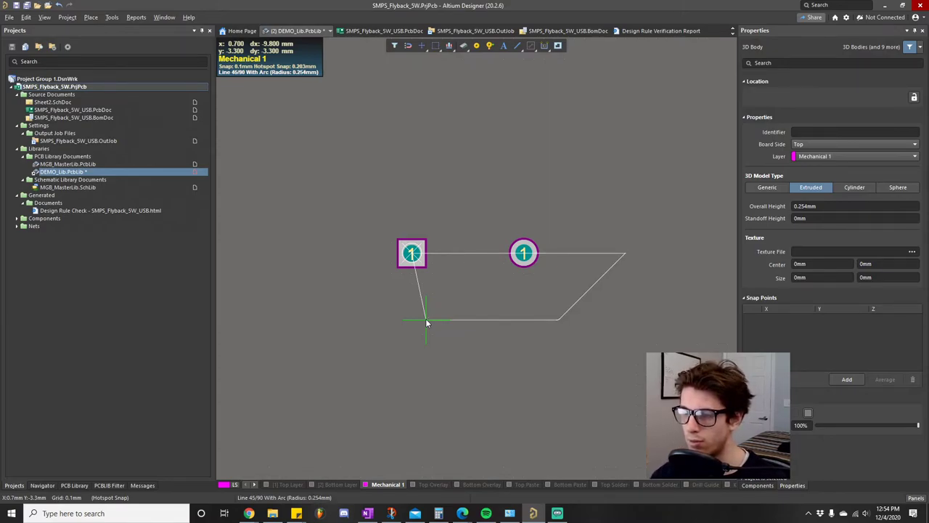
{"action": "key", "text": "shift+space"}
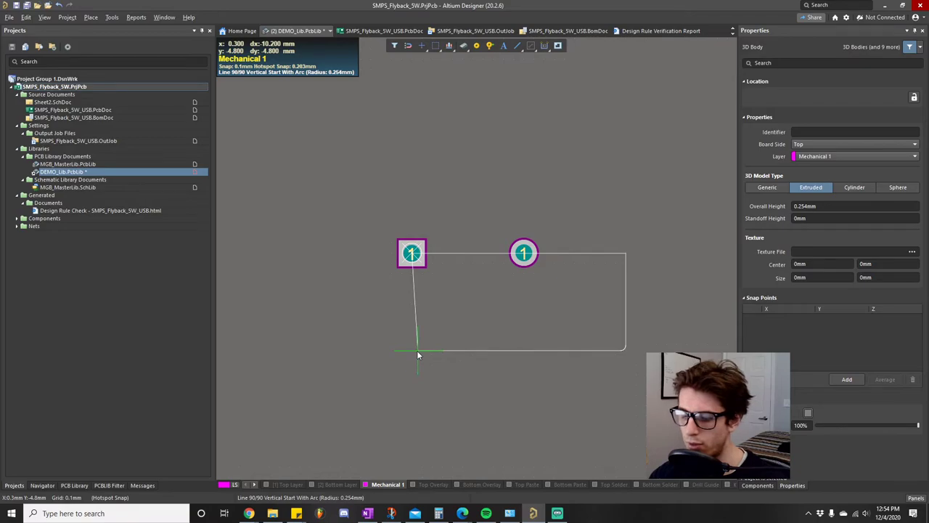
Increase the outline's corner arc radius to 10.617 mm and discard the unfinished outline
{"action": "key", "text": "period"}
{"action": "key", "text": "period"}
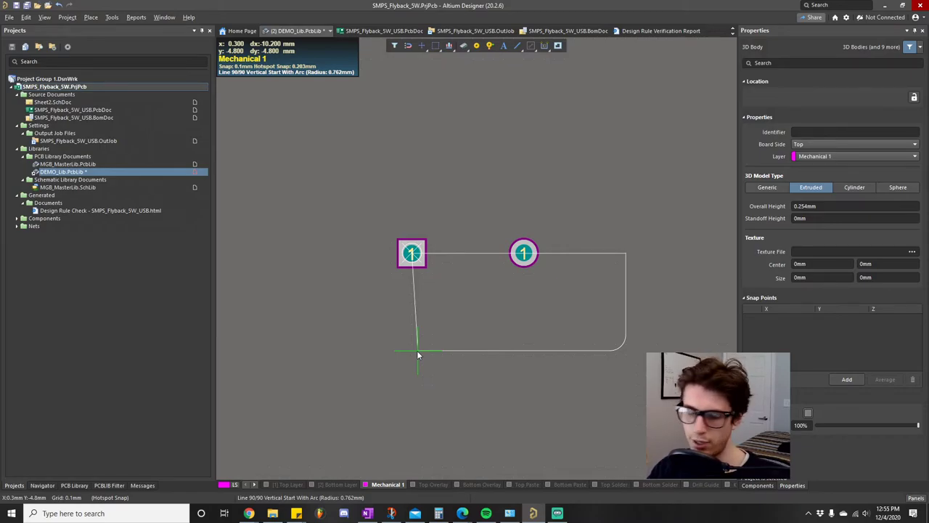
{"action": "key", "text": "period"}
{"action": "key", "text": "period"}
{"action": "key", "text": "period"}
{"action": "key", "text": "period"}
{"action": "key", "text": "period"}
{"action": "key", "text": "period"}
{"action": "key", "text": "period"}
{"action": "key", "text": "period"}
{"action": "key", "text": "period"}
{"action": "key", "text": "period"}
{"action": "key", "text": "period"}
{"action": "key", "text": "period"}
{"action": "key", "text": "period"}
{"action": "key", "text": "period"}
{"action": "key", "text": "period"}
{"action": "key", "text": "period"}
{"action": "key", "text": "period"}
{"action": "key", "text": "period"}
{"action": "key", "text": "period"}
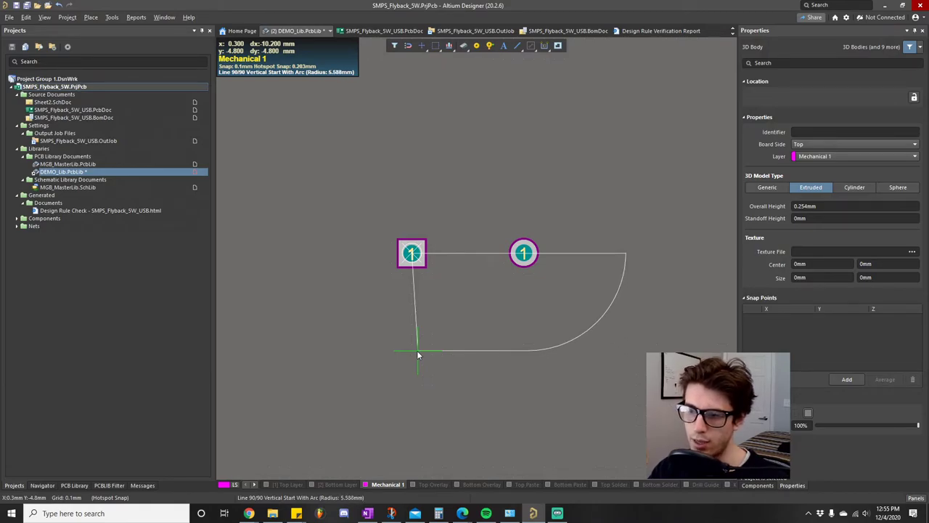
{"action": "key", "text": "period"}
{"action": "key", "text": "period"}
{"action": "key", "text": "period"}
{"action": "key", "text": "period"}
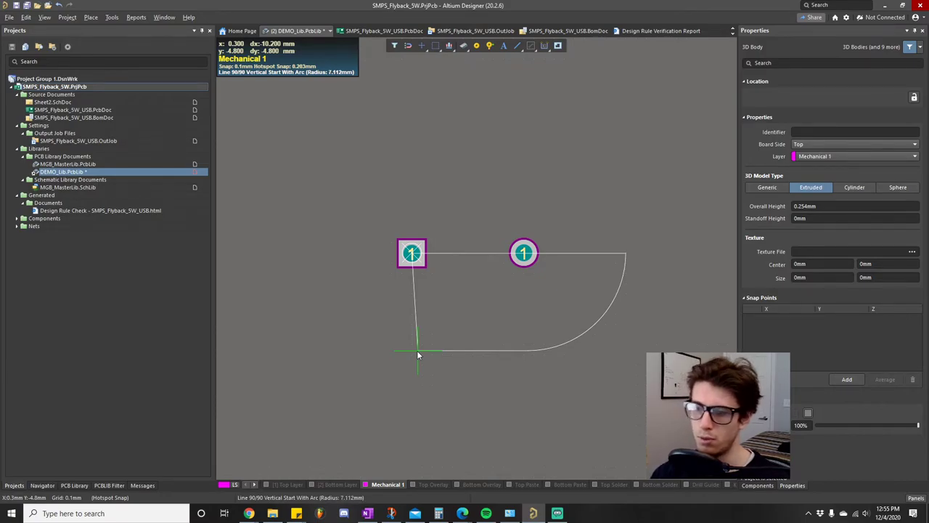
{"action": "scroll", "coordinate": [412, 358], "scroll_direction": "down", "scroll_amount": 3, "text": "shift"}
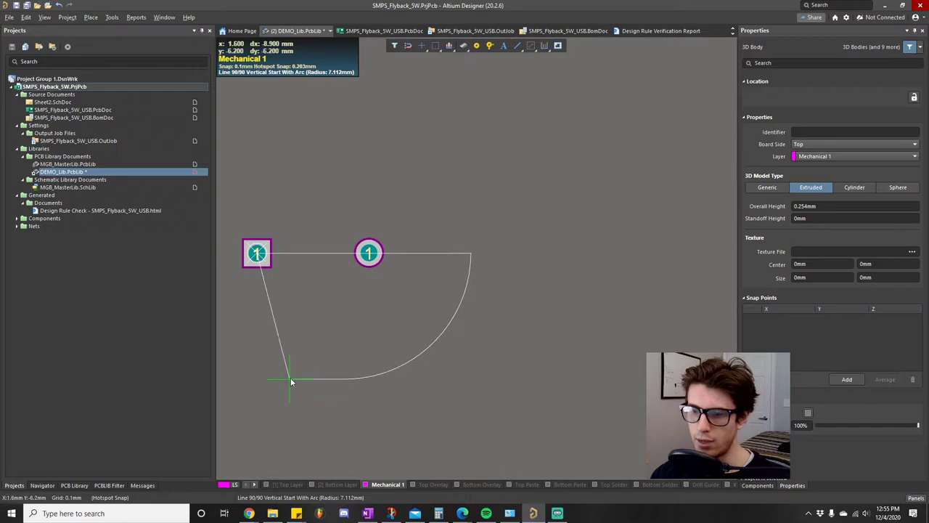
{"action": "scroll", "coordinate": [539, 339], "scroll_direction": "up", "scroll_amount": 2, "text": "shift"}
{"action": "right_click_drag", "start_coordinate": [539, 340], "coordinate": [613, 243]}
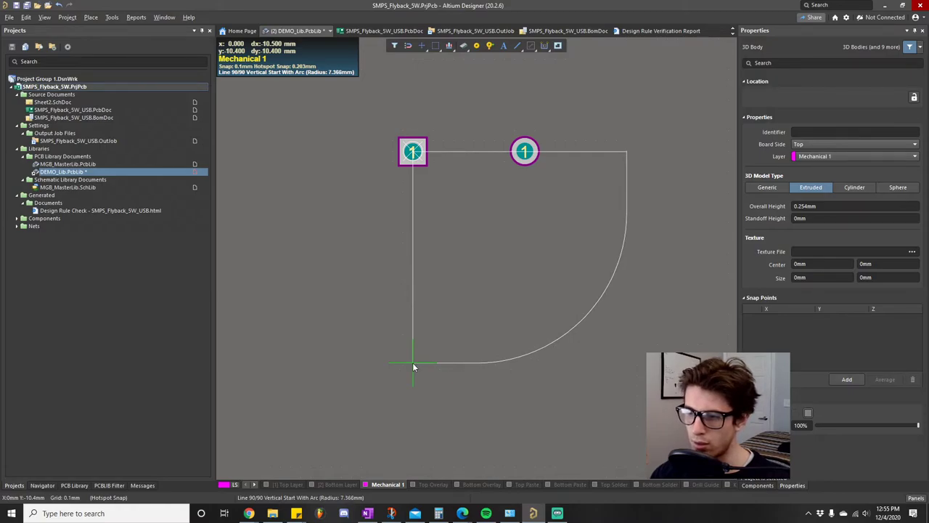
{"action": "key", "text": "period"}
{"action": "key", "text": "period"}
{"action": "key", "text": "period"}
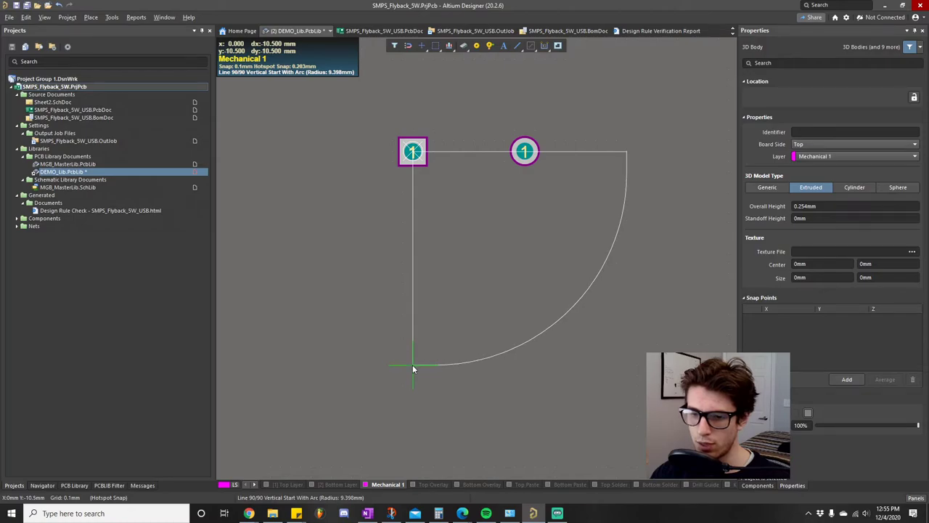
{"action": "key", "text": "period"}
{"action": "key", "text": "period"}
{"action": "key", "text": "period"}
{"action": "key", "text": "period"}
{"action": "key", "text": "period"}
{"action": "key", "text": "period"}
{"action": "key", "text": "period"}
{"action": "key", "text": "period"}
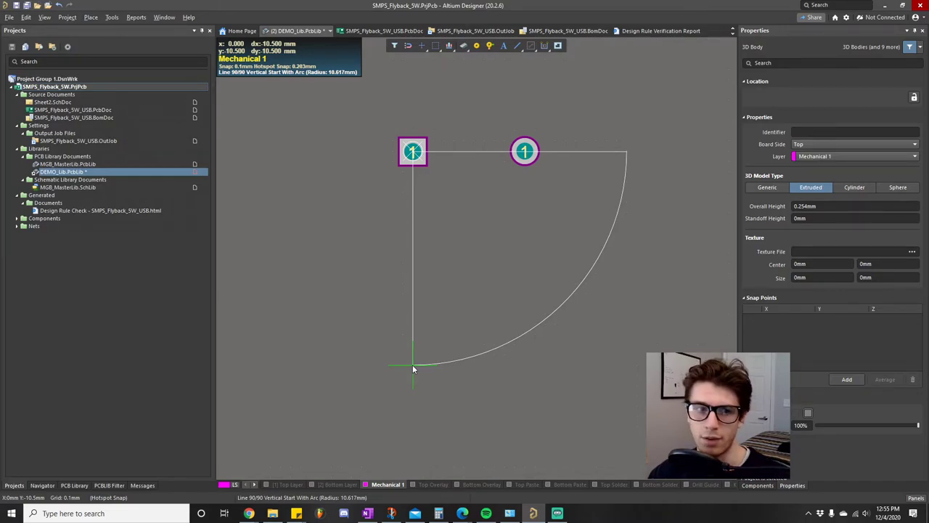
{"action": "key", "text": "Escape"}
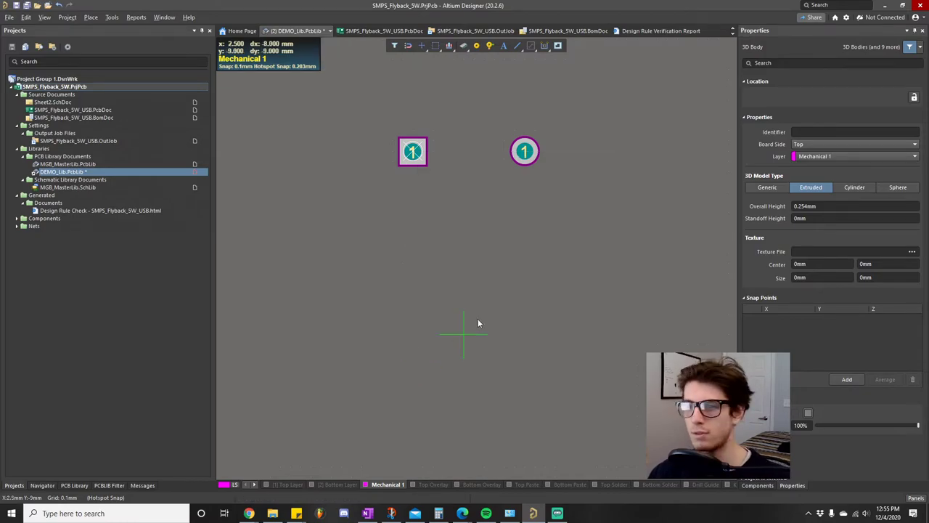
Restart the body outline at the square pad's centre and, on a 0.025 mm snap grid, draw its first edge to X 5.25 mm, Y 0
{"action": "left_click", "coordinate": [412, 151]}
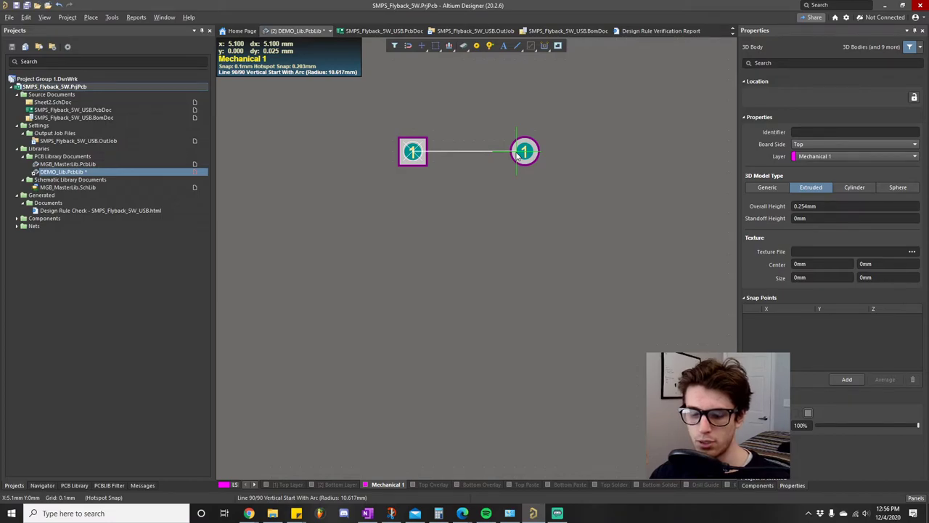
{"action": "key", "text": "g"}
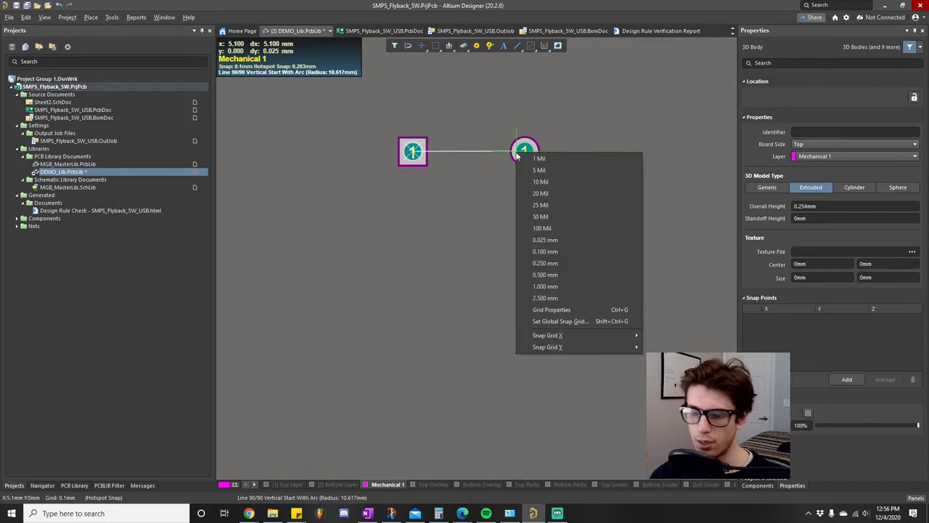
{"action": "left_click", "coordinate": [558, 240]}
{"action": "scroll", "coordinate": [525, 153], "scroll_direction": "up", "scroll_amount": 5, "text": "ctrl"}
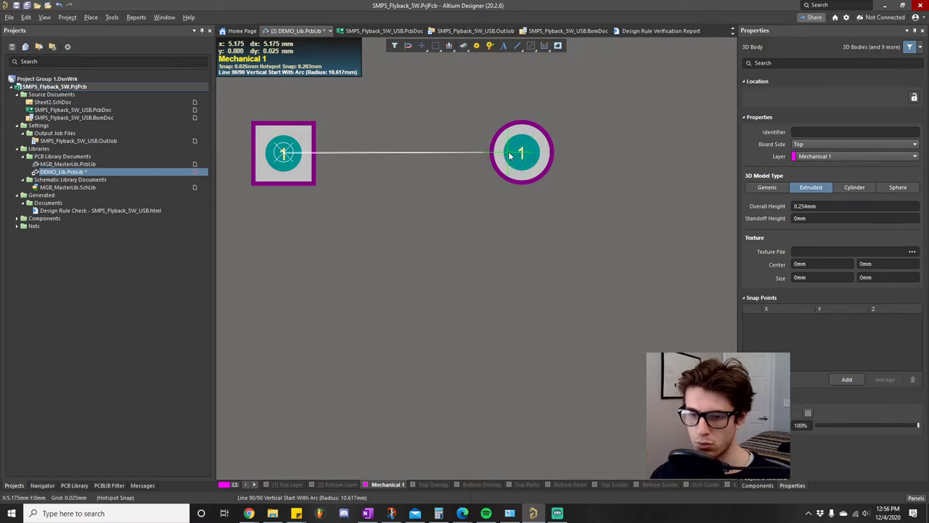
{"action": "scroll", "coordinate": [511, 154], "scroll_direction": "up", "scroll_amount": 2, "text": "ctrl"}
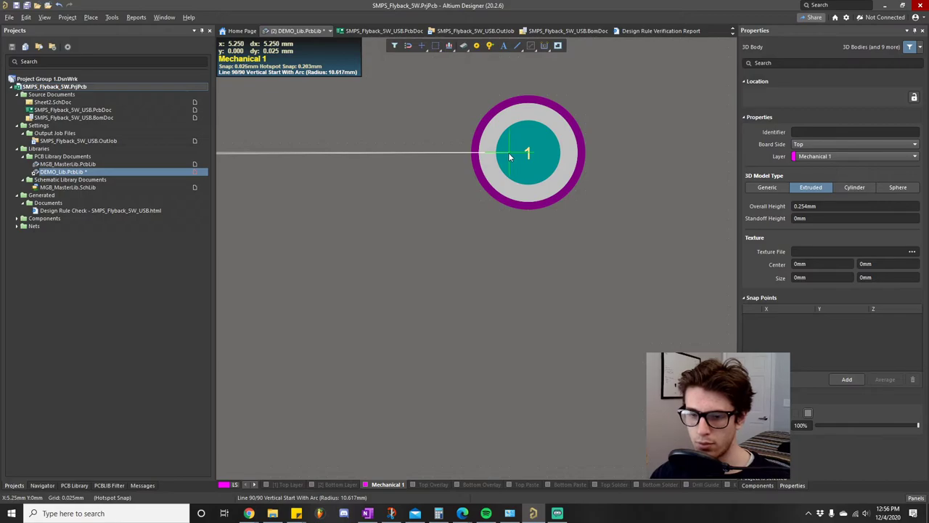
{"action": "left_click", "coordinate": [509, 157]}
Draw the outline's lower-right quarter arc from the round pad to X 0, Y -5.25 mm
{"action": "scroll", "coordinate": [498, 286], "scroll_direction": "down", "scroll_amount": 3, "text": "ctrl"}
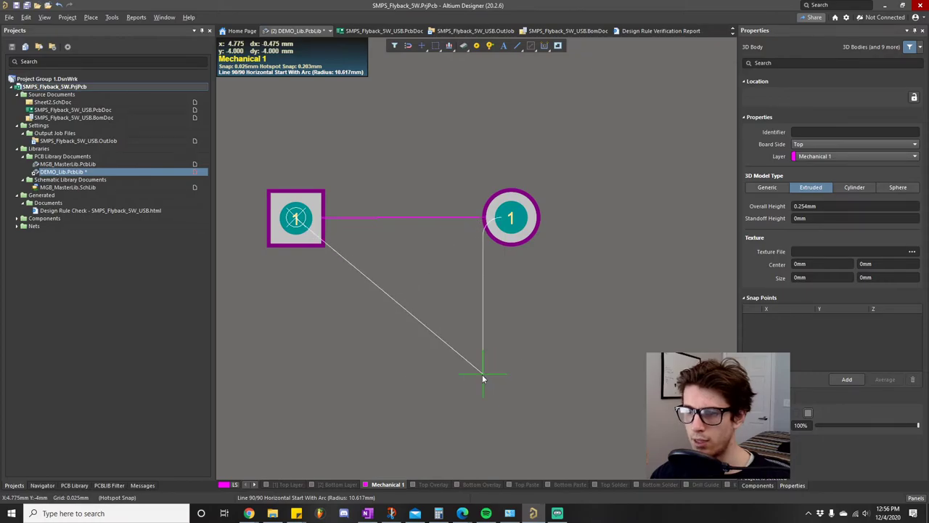
{"action": "key", "text": "space"}
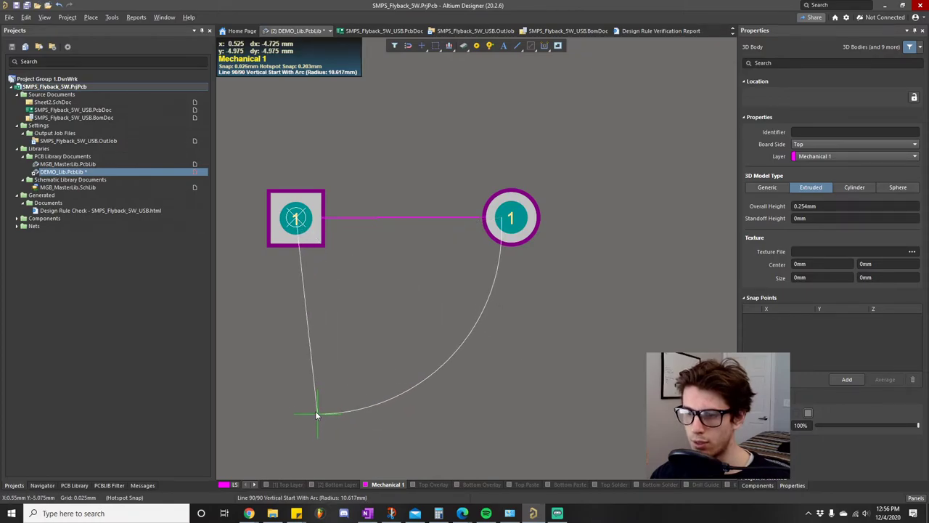
{"action": "right_click_drag", "start_coordinate": [280, 413], "coordinate": [438, 358]}
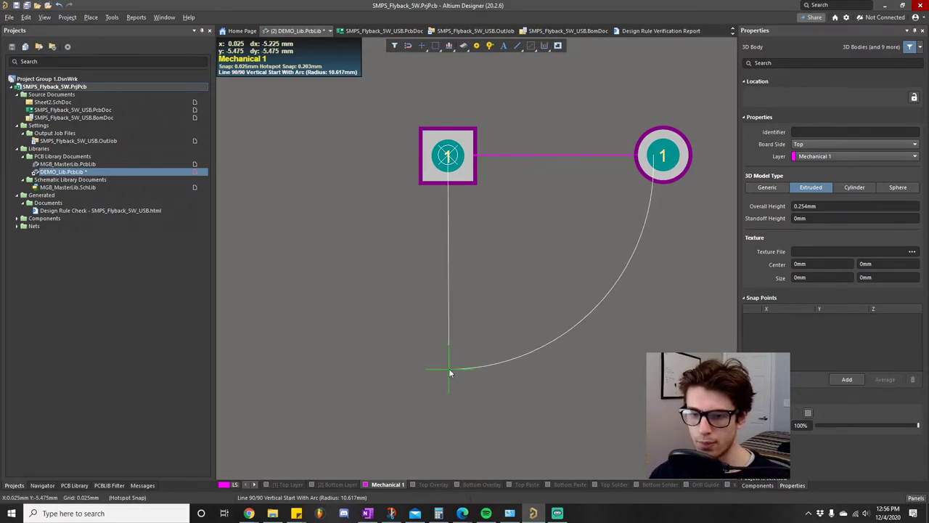
{"action": "scroll", "coordinate": [449, 365], "scroll_direction": "up", "scroll_amount": 4, "text": "ctrl"}
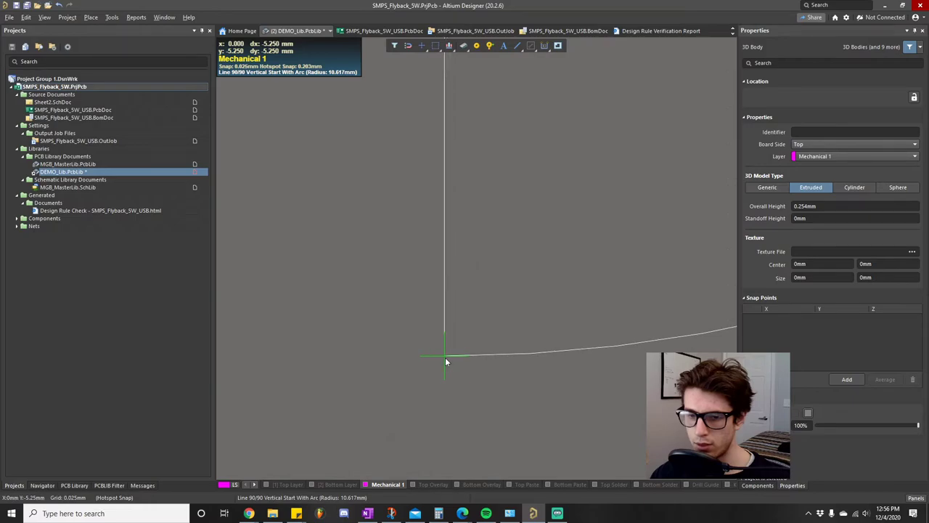
{"action": "left_click", "coordinate": [446, 358]}
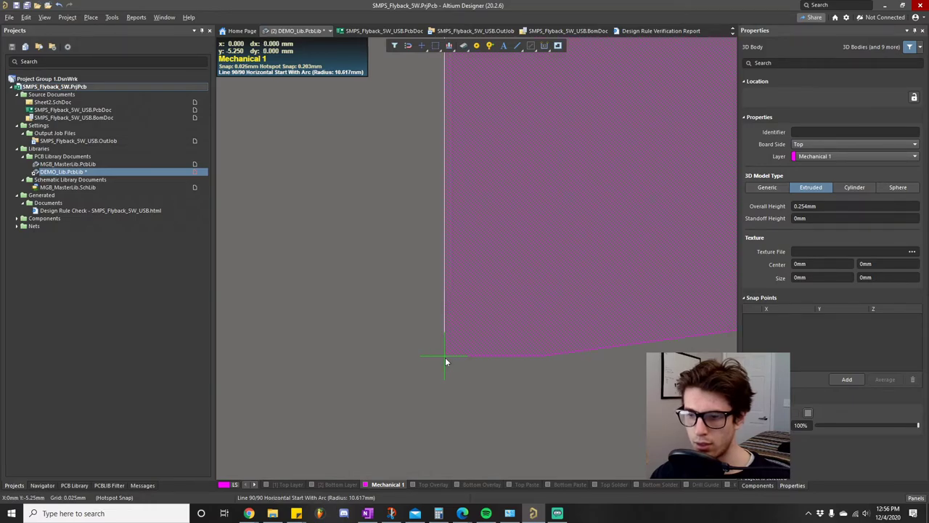
Continue the outline with the lower-left quarter arc ending at X -5.25 mm, Y 0
{"action": "scroll", "coordinate": [446, 361], "scroll_direction": "down", "scroll_amount": 3, "text": "ctrl"}
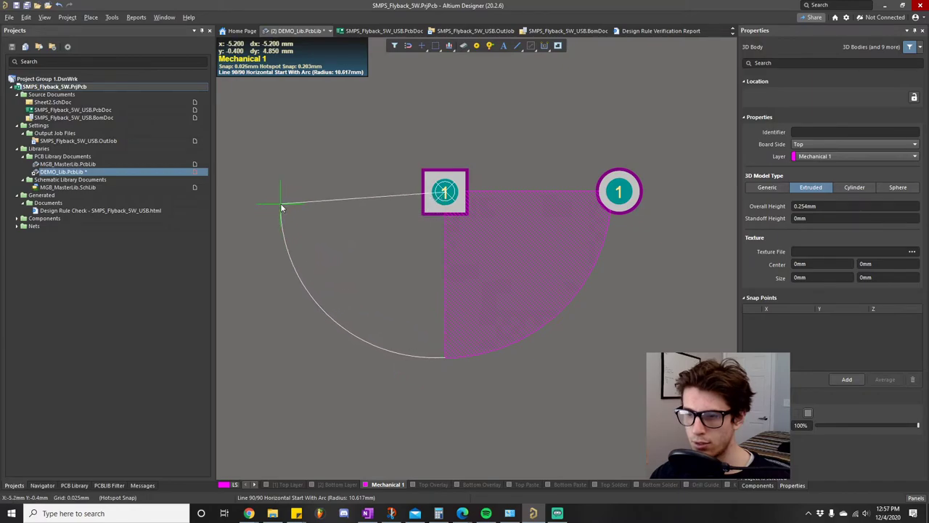
{"action": "scroll", "coordinate": [243, 201], "scroll_direction": "up", "scroll_amount": 2, "text": "ctrl"}
{"action": "scroll", "coordinate": [258, 202], "scroll_direction": "up", "scroll_amount": 1, "text": "ctrl"}
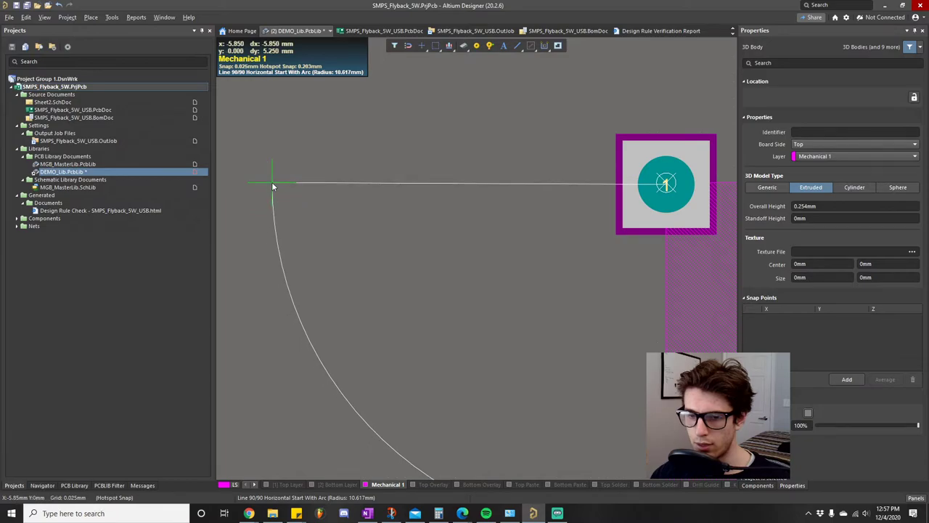
{"action": "scroll", "coordinate": [310, 184], "scroll_direction": "up", "scroll_amount": 1, "text": "ctrl"}
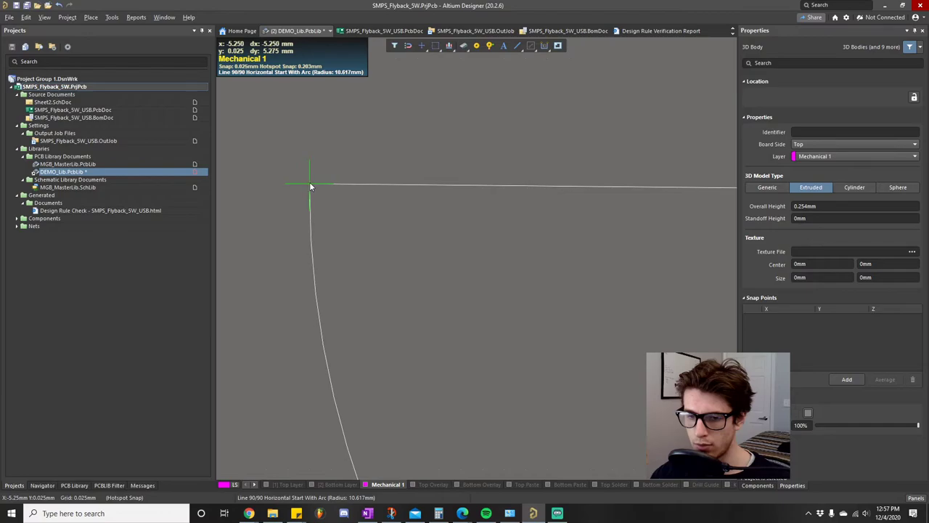
{"action": "left_click", "coordinate": [311, 189]}
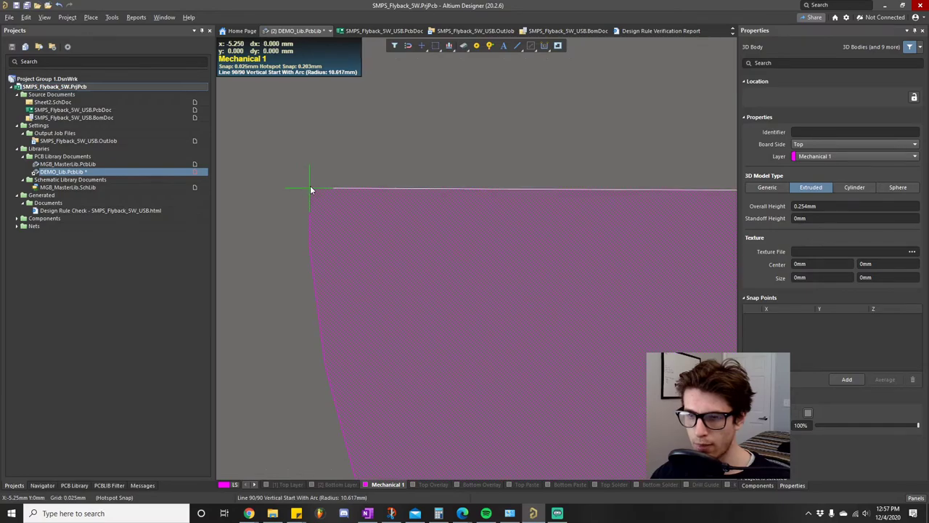
Add the upper-left quarter arc to the outline, ending at X 0, Y 5.25 mm
{"action": "scroll", "coordinate": [311, 189], "scroll_direction": "down", "scroll_amount": 2, "text": "ctrl"}
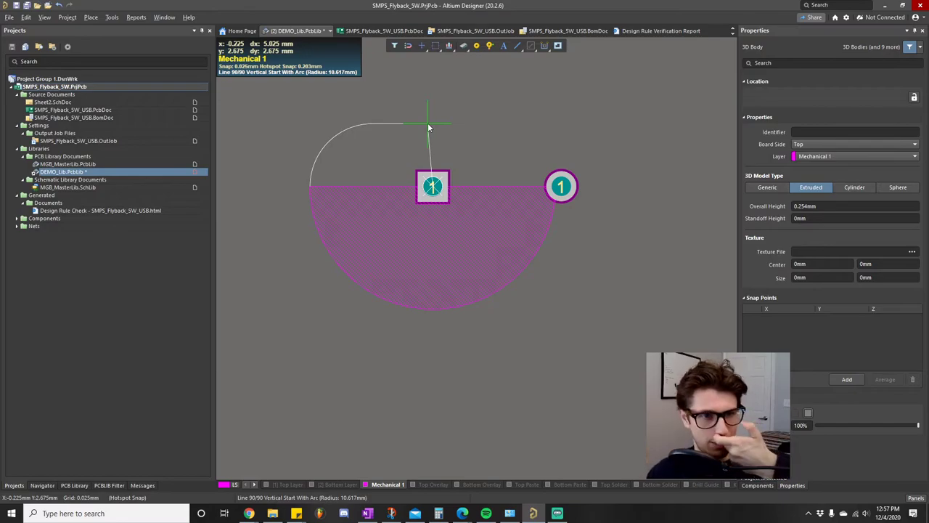
{"action": "scroll", "coordinate": [436, 128], "scroll_direction": "up", "scroll_amount": 3, "text": "ctrl"}
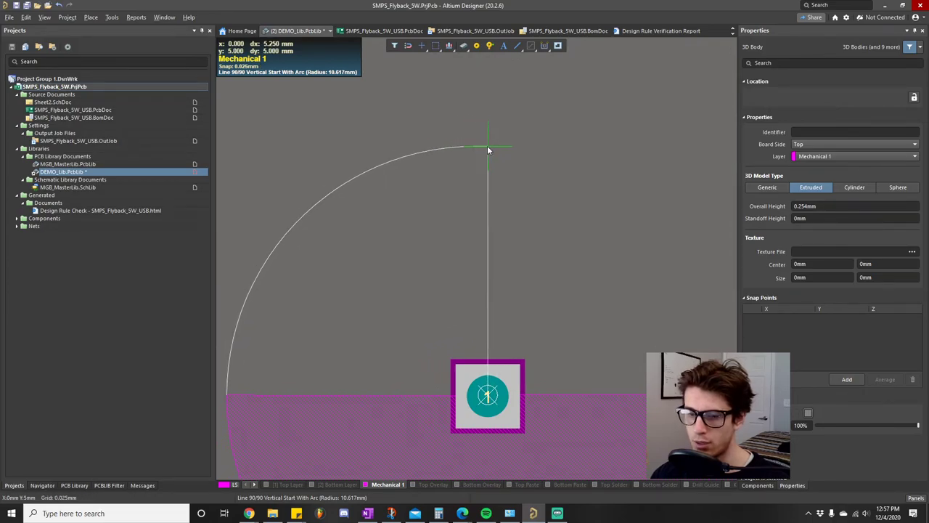
{"action": "scroll", "coordinate": [490, 153], "scroll_direction": "up", "scroll_amount": 1, "text": "ctrl"}
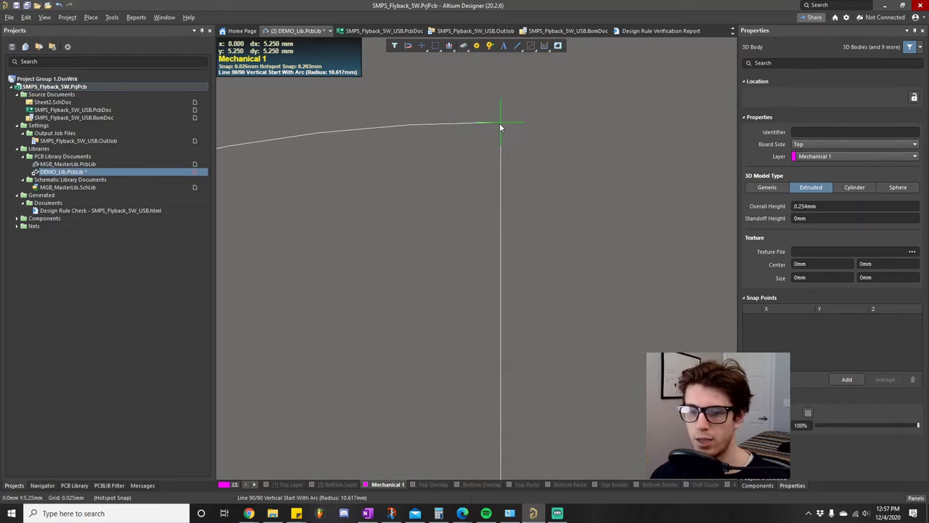
{"action": "key", "text": "space"}
Close the circle with the upper-right quarter arc to X 5.25 mm, Y 0 and finish placing the extruded body
{"action": "scroll", "coordinate": [500, 127], "scroll_direction": "down", "scroll_amount": 4, "text": "ctrl"}
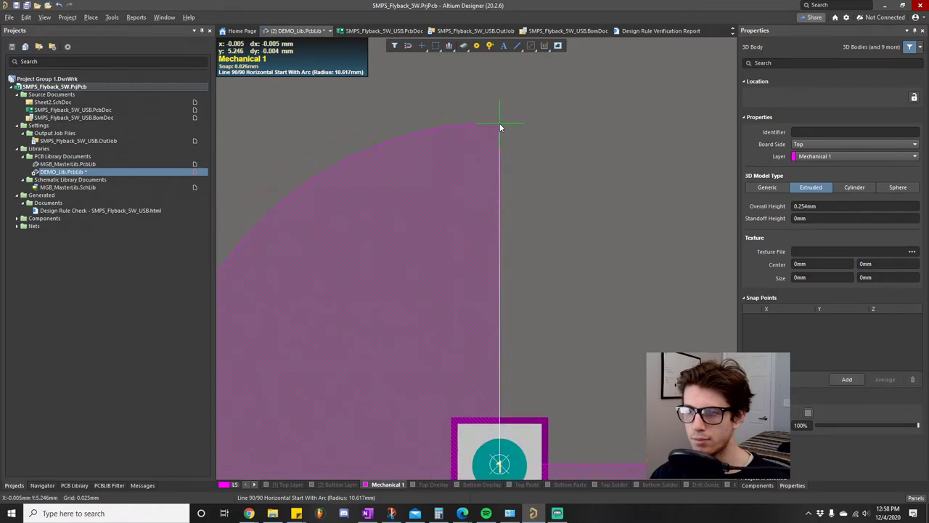
{"action": "scroll", "coordinate": [654, 283], "scroll_direction": "up", "scroll_amount": 6, "text": "ctrl"}
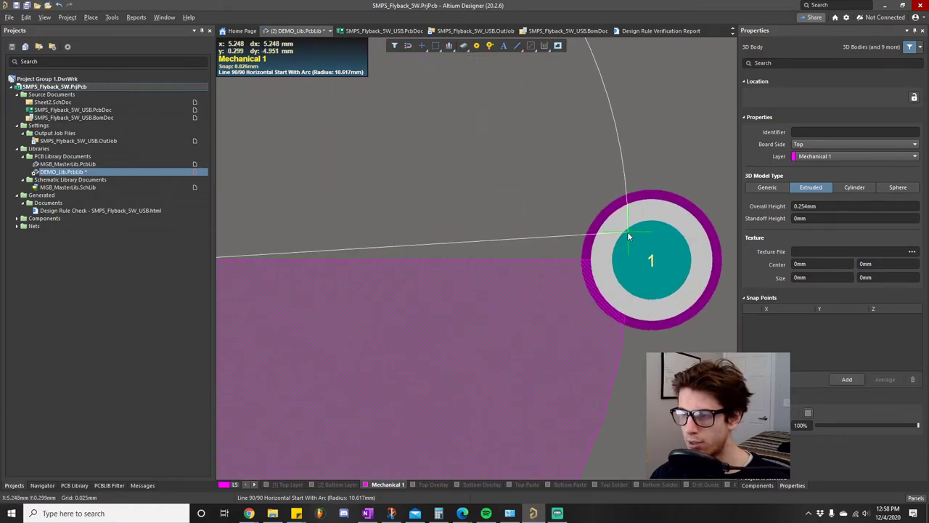
{"action": "left_click", "coordinate": [630, 285]}
{"action": "right_click", "coordinate": [503, 252]}
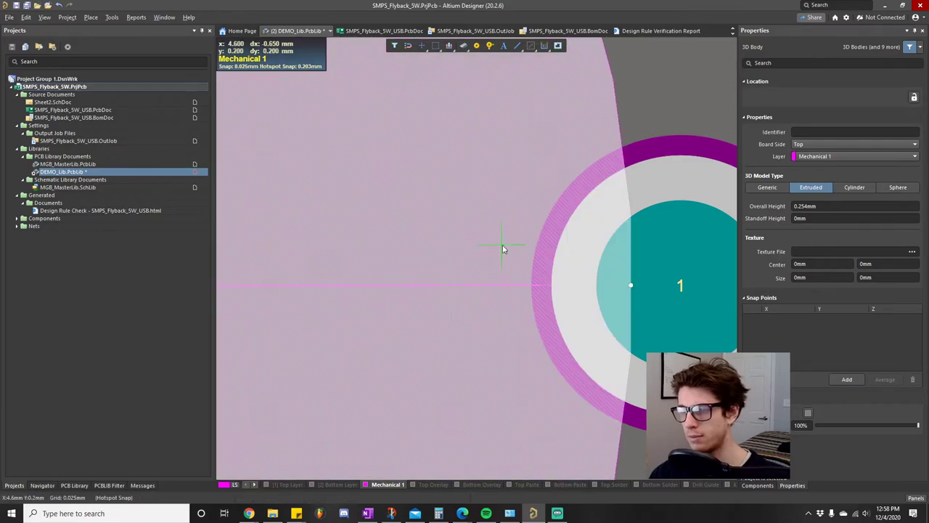
{"action": "key", "text": "Escape"}
{"action": "scroll", "coordinate": [590, 208], "scroll_direction": "down", "scroll_amount": 8, "text": "ctrl"}
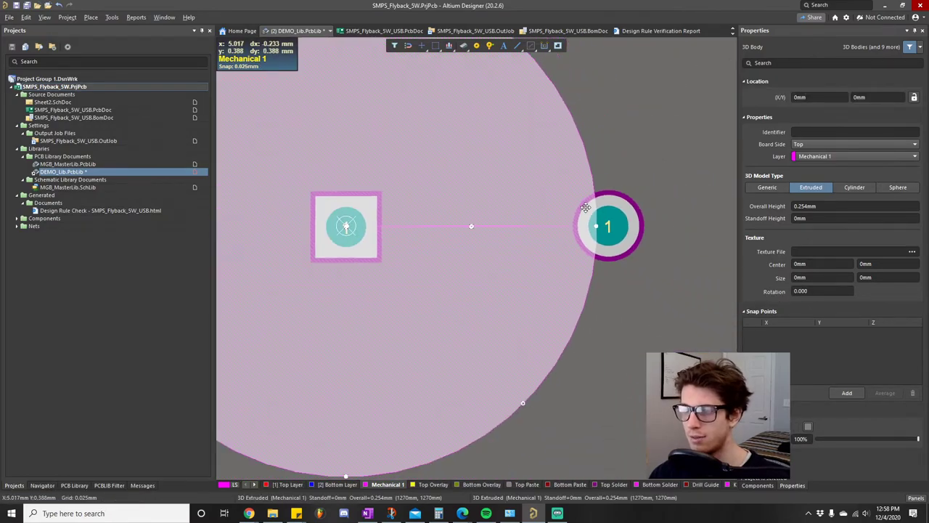
Move the round body roughly between the two pads and set the footprint's reference point to its centre
{"action": "left_click", "coordinate": [601, 324]}
{"action": "left_click_drag", "start_coordinate": [475, 175], "coordinate": [515, 209]}
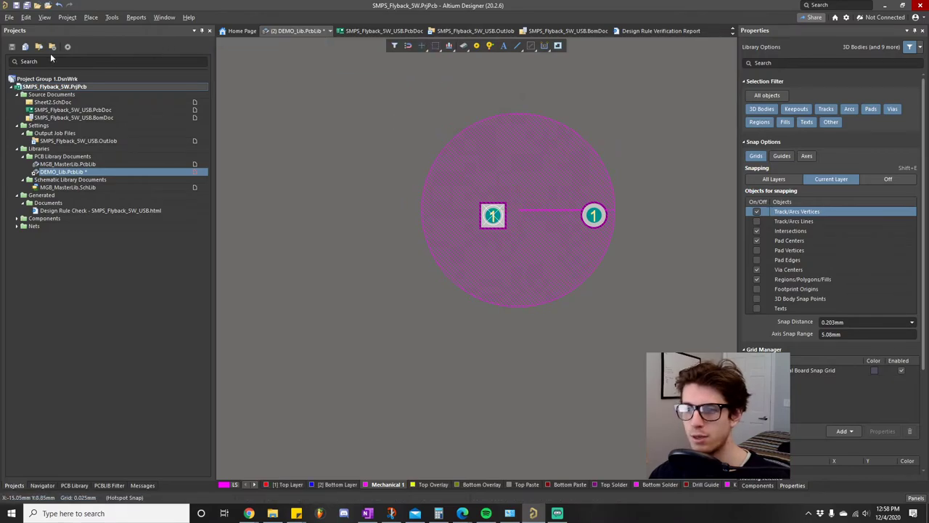
{"action": "left_click", "coordinate": [26, 18]}
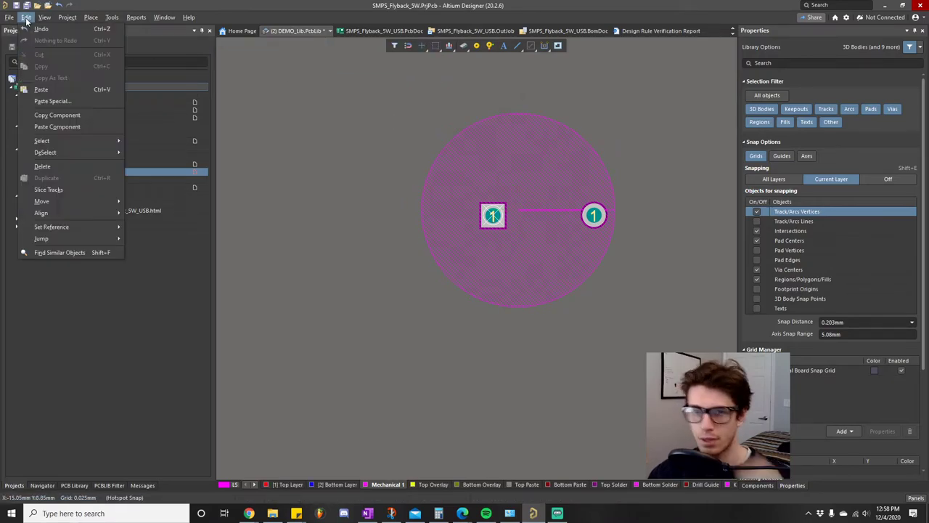
{"action": "mouse_move", "coordinate": [103, 227]}
{"action": "left_click", "coordinate": [148, 239]}
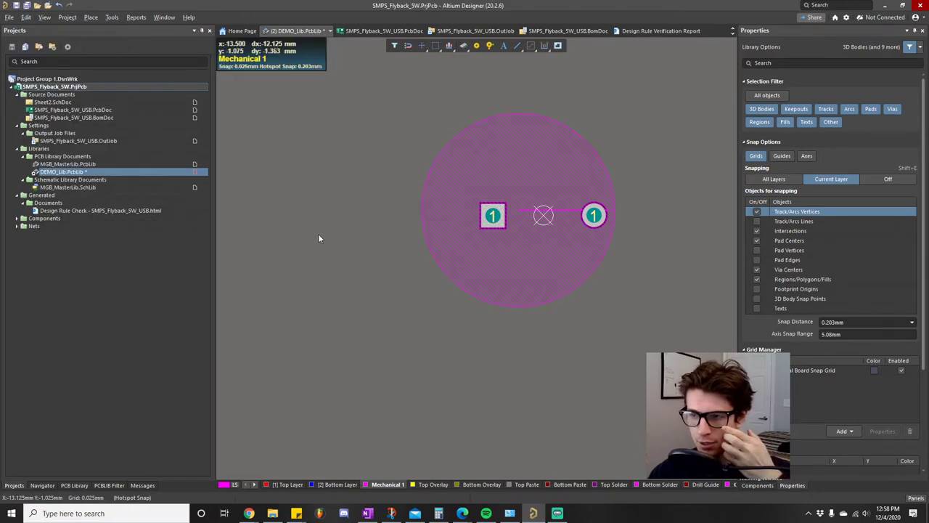
Move the round body so that its centre lies on the reference point at X 0, Y 0
{"action": "scroll", "coordinate": [515, 196], "scroll_direction": "up", "scroll_amount": 2}
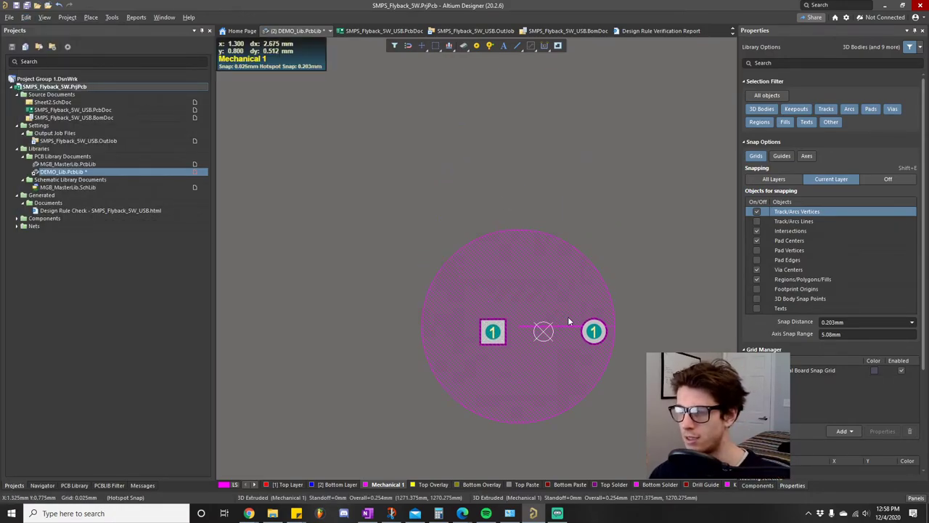
{"action": "scroll", "coordinate": [568, 316], "scroll_direction": "up", "scroll_amount": 1, "text": "ctrl"}
{"action": "scroll", "coordinate": [508, 269], "scroll_direction": "down", "scroll_amount": 1}
{"action": "scroll", "coordinate": [472, 247], "scroll_direction": "right", "scroll_amount": 1, "text": "shift"}
{"action": "left_click_drag", "start_coordinate": [458, 236], "coordinate": [484, 270]}
{"action": "scroll", "coordinate": [461, 304], "scroll_direction": "up", "scroll_amount": 3, "text": "ctrl"}
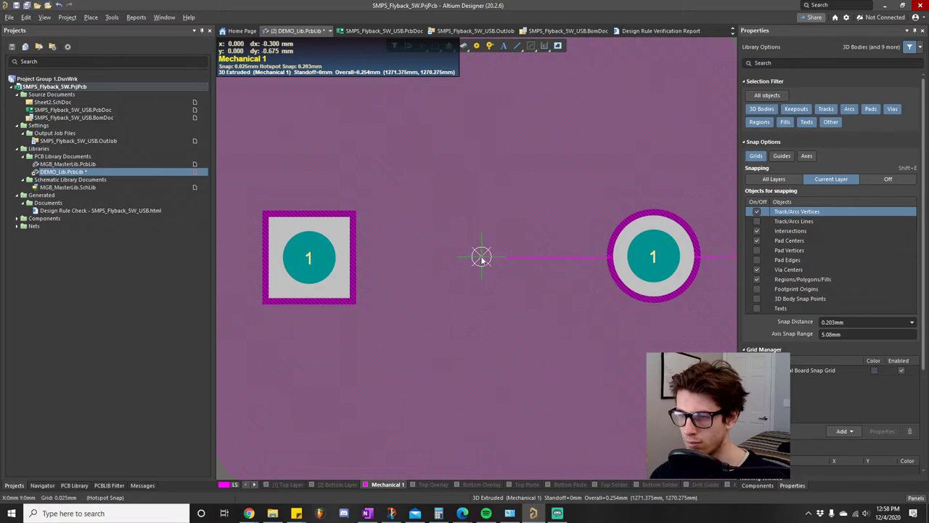
{"action": "left_click", "coordinate": [482, 259]}
Narrow the sliver at the body outline's centre by moving the vertex on the reference point to X 0, Y -0.025 mm
{"action": "scroll", "coordinate": [456, 286], "scroll_direction": "down", "scroll_amount": 6, "text": "ctrl"}
{"action": "scroll", "coordinate": [552, 279], "scroll_direction": "up", "scroll_amount": 5, "text": "ctrl"}
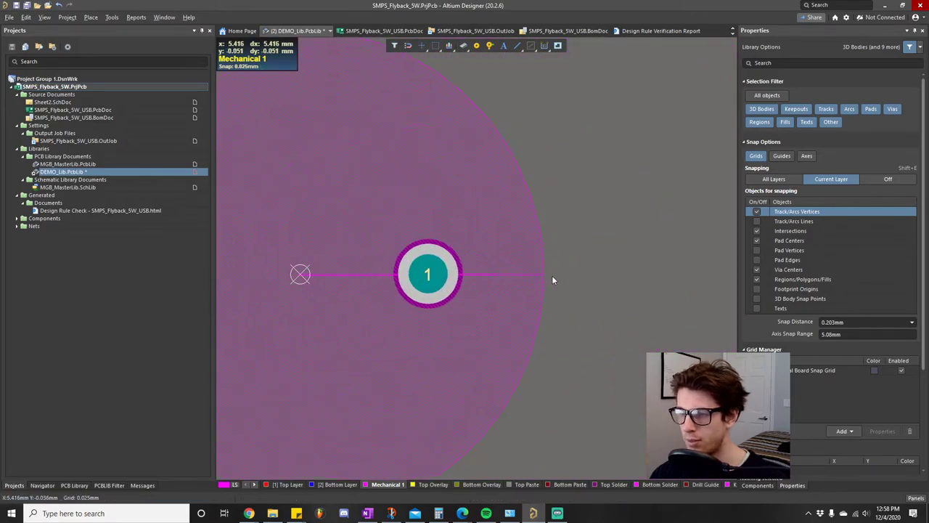
{"action": "scroll", "coordinate": [552, 279], "scroll_direction": "up", "scroll_amount": 4, "text": "ctrl"}
{"action": "right_click_drag", "start_coordinate": [397, 290], "coordinate": [614, 305]}
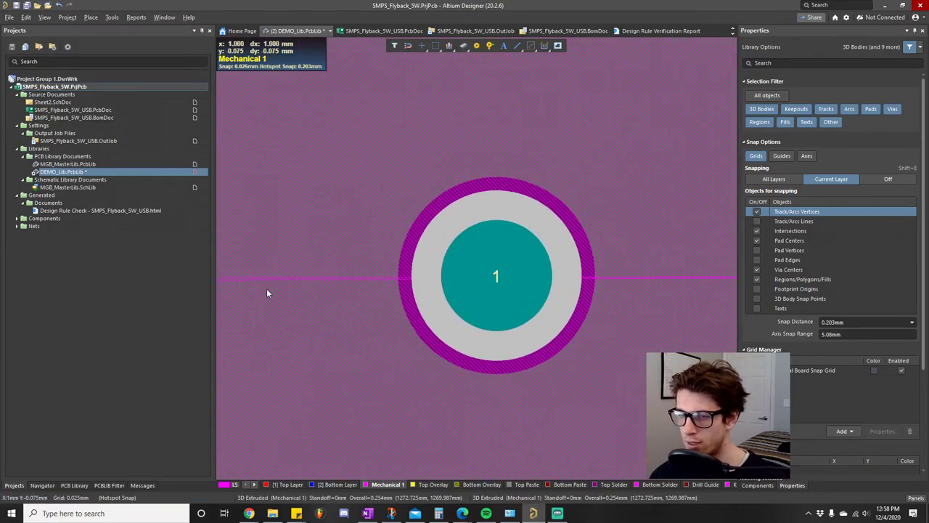
{"action": "scroll", "coordinate": [342, 298], "scroll_direction": "left", "scroll_amount": 5, "text": "shift"}
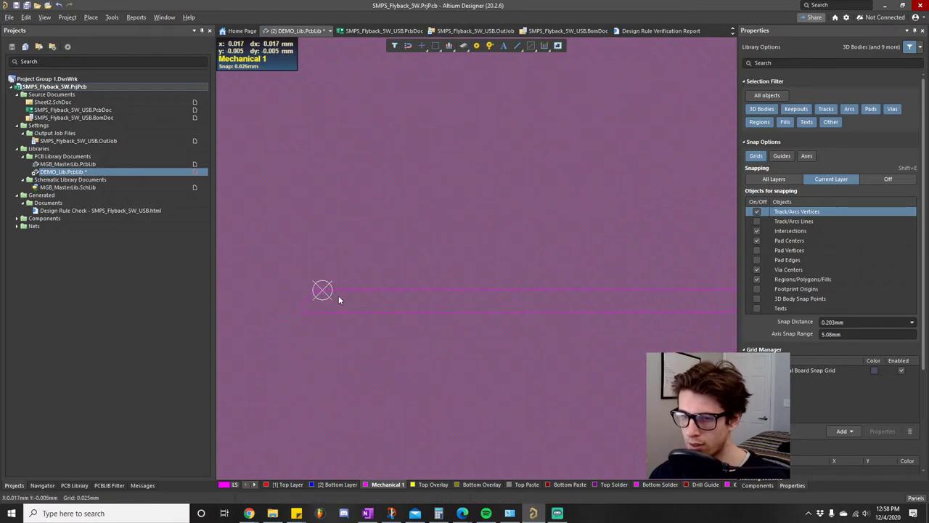
{"action": "left_click", "coordinate": [333, 285]}
{"action": "mouse_move", "coordinate": [270, 300]}
{"action": "left_mouse_down"}
{"action": "mouse_move", "coordinate": [284, 323]}
{"action": "mouse_move", "coordinate": [275, 304]}
{"action": "left_mouse_up"}
{"action": "left_click", "coordinate": [278, 295]}
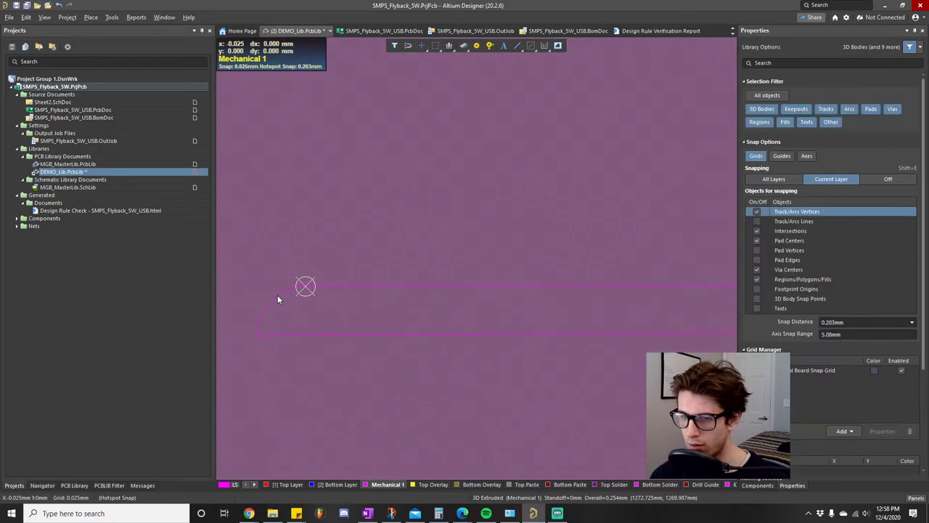
{"action": "left_click", "coordinate": [280, 291]}
{"action": "left_click_drag", "start_coordinate": [305, 287], "coordinate": [303, 328]}
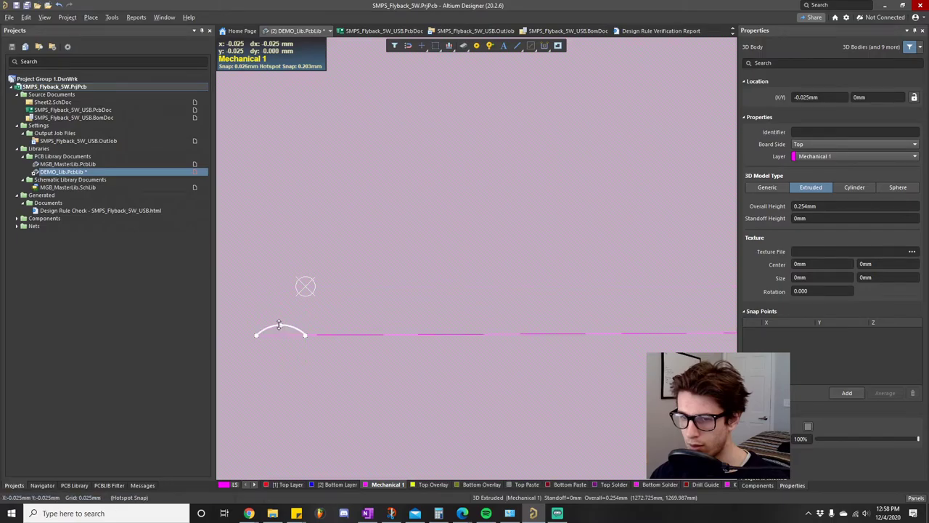
Try to flatten the tiny arc edge just below the reference point, and deselect the body
{"action": "left_click", "coordinate": [285, 324]}
{"action": "left_click", "coordinate": [278, 324]}
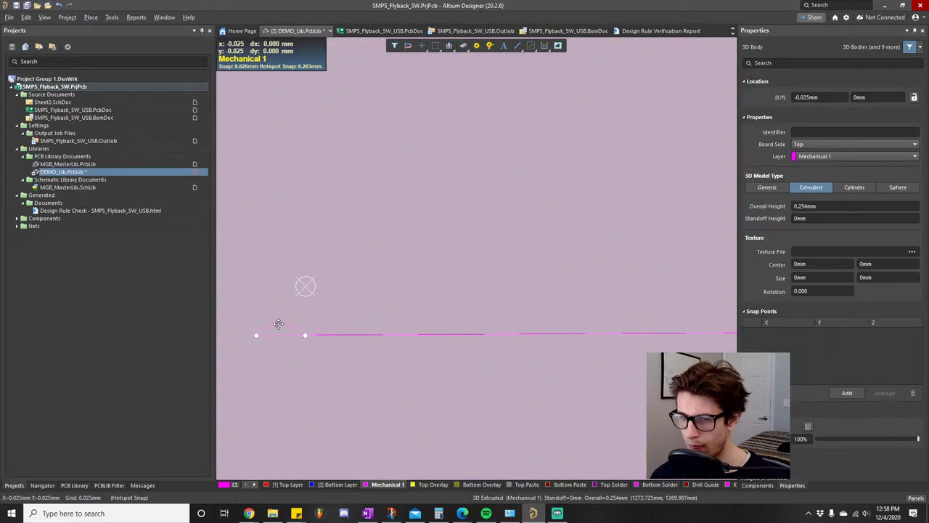
{"action": "left_click_drag", "start_coordinate": [282, 324], "coordinate": [306, 345]}
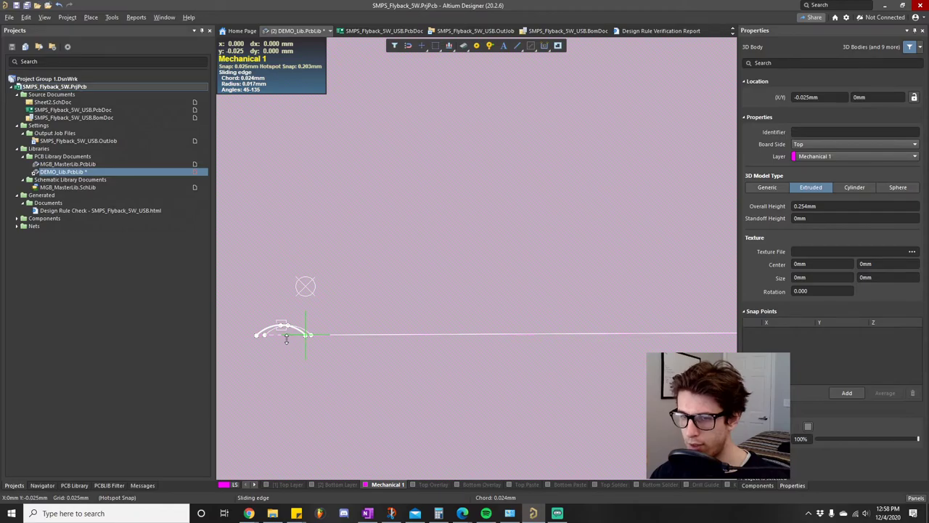
{"action": "left_click_drag", "start_coordinate": [247, 340], "coordinate": [260, 336]}
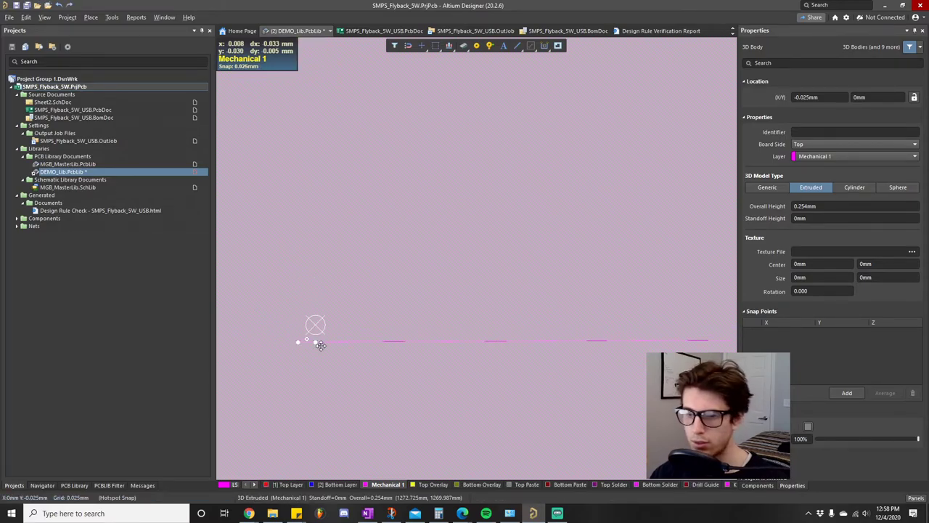
{"action": "scroll", "coordinate": [320, 344], "scroll_direction": "down", "scroll_amount": 6, "text": "ctrl"}
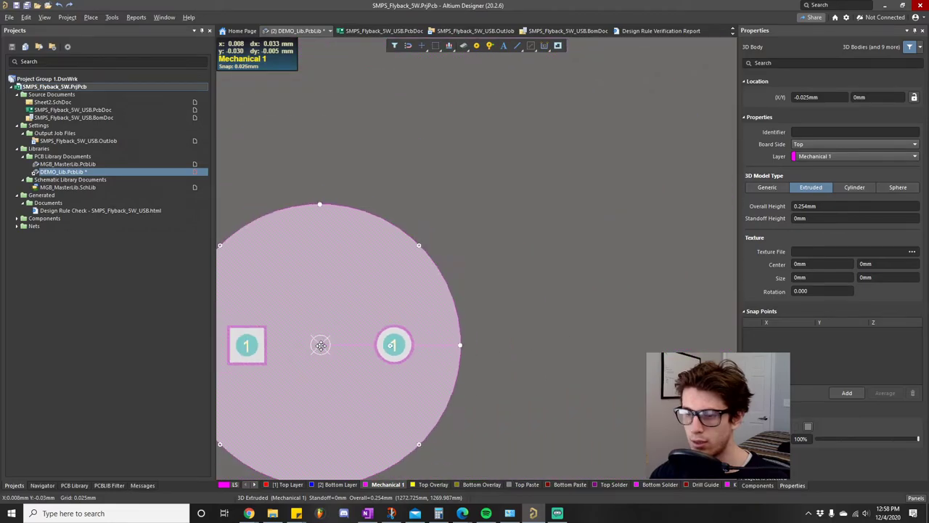
{"action": "left_click", "coordinate": [458, 292]}
{"action": "right_click_drag", "start_coordinate": [458, 291], "coordinate": [601, 254]}
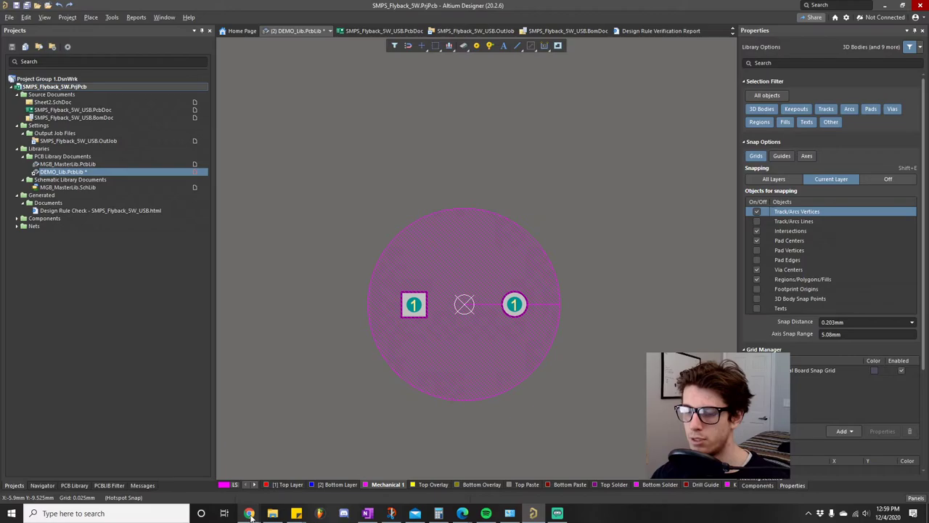
Set the round extruded body's overall height to 20.2 mm and deselect it
{"action": "mouse_move", "coordinate": [249, 514]}
{"action": "mouse_move", "coordinate": [297, 466]}
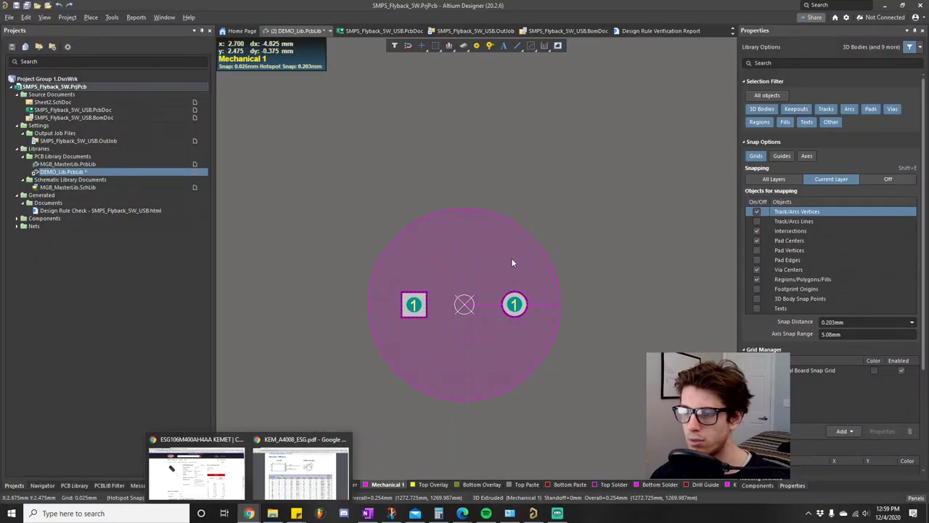
{"action": "left_click", "coordinate": [511, 258]}
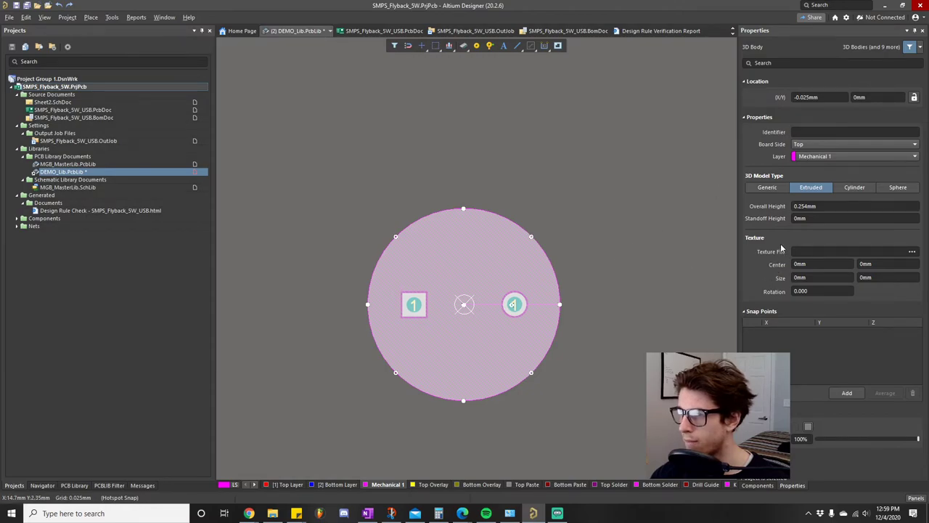
{"action": "left_click", "coordinate": [828, 206]}
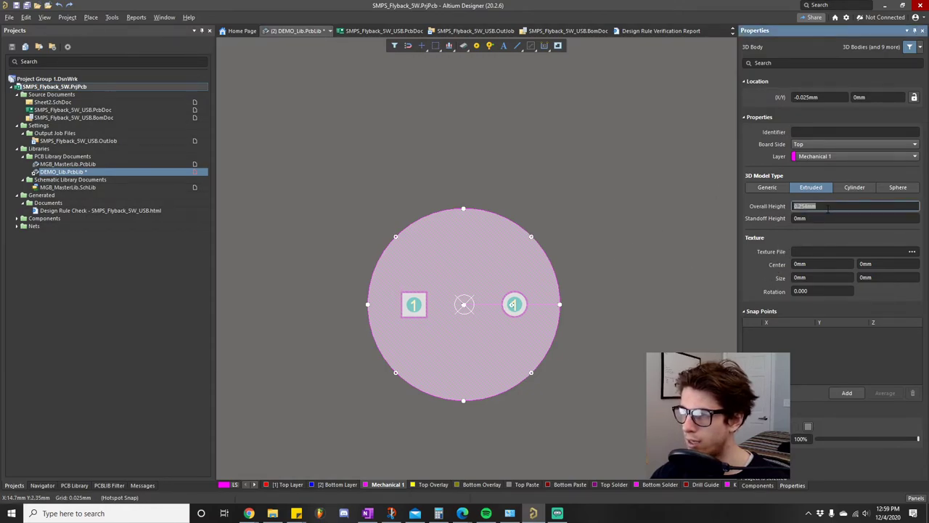
{"action": "type", "text": "20.2"}
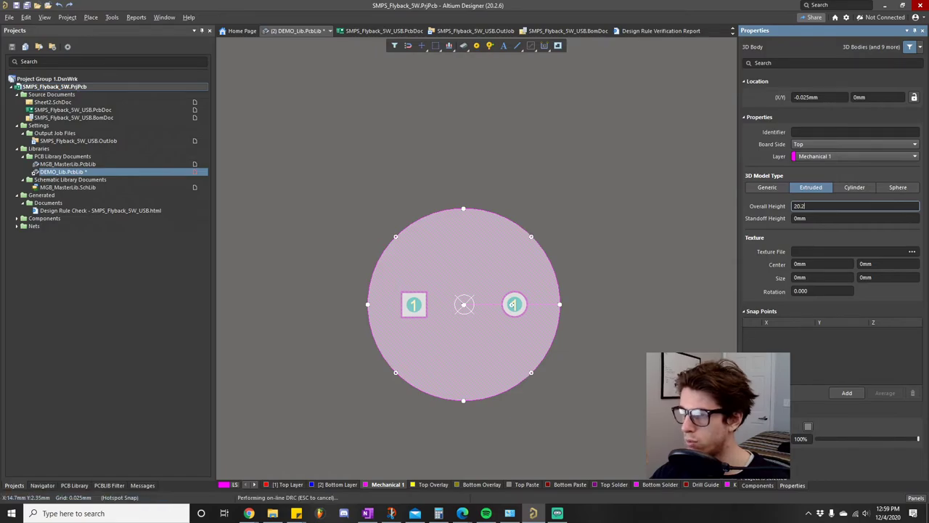
{"action": "scroll", "coordinate": [553, 207], "scroll_direction": "down", "scroll_amount": 4, "text": "ctrl"}
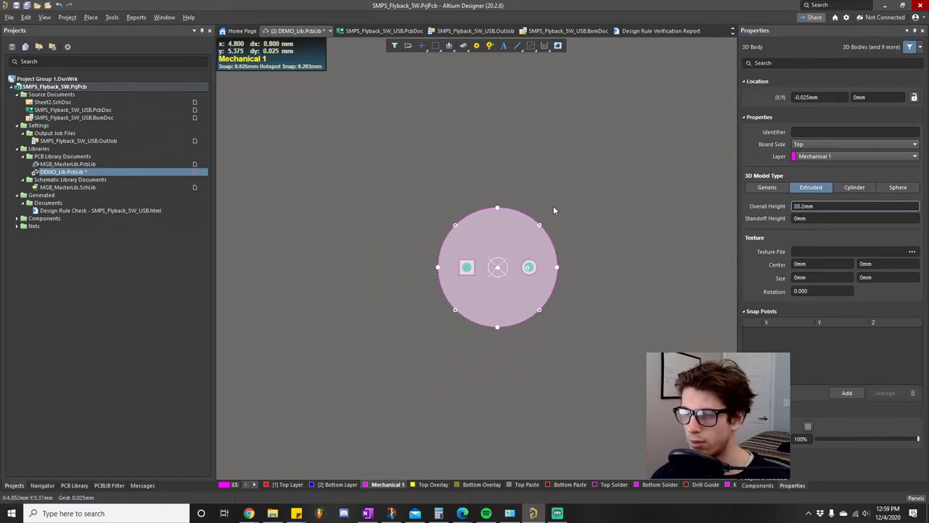
{"action": "left_click", "coordinate": [583, 198]}
Examine the extruded body from the side in 3D layout mode and return to 2D layout mode
{"action": "right_click_drag", "start_coordinate": [583, 207], "coordinate": [506, 225]}
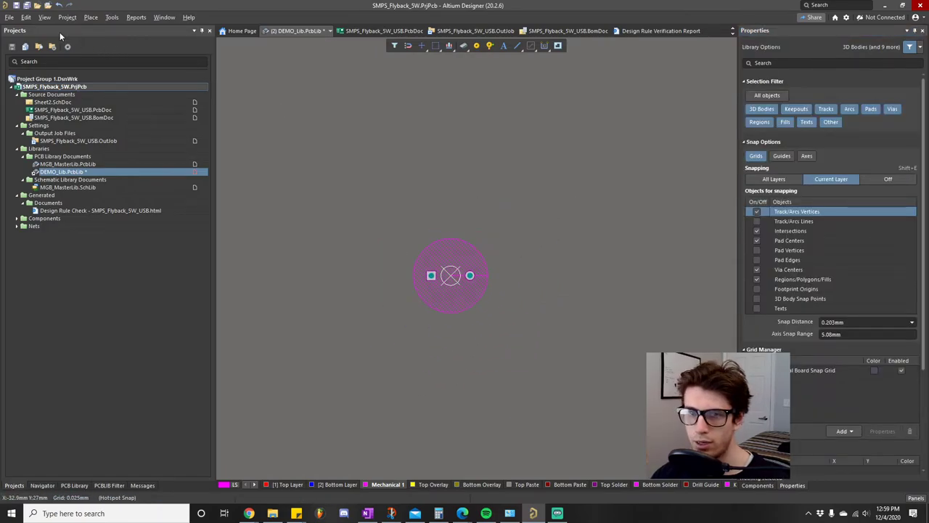
{"action": "left_click", "coordinate": [45, 18]}
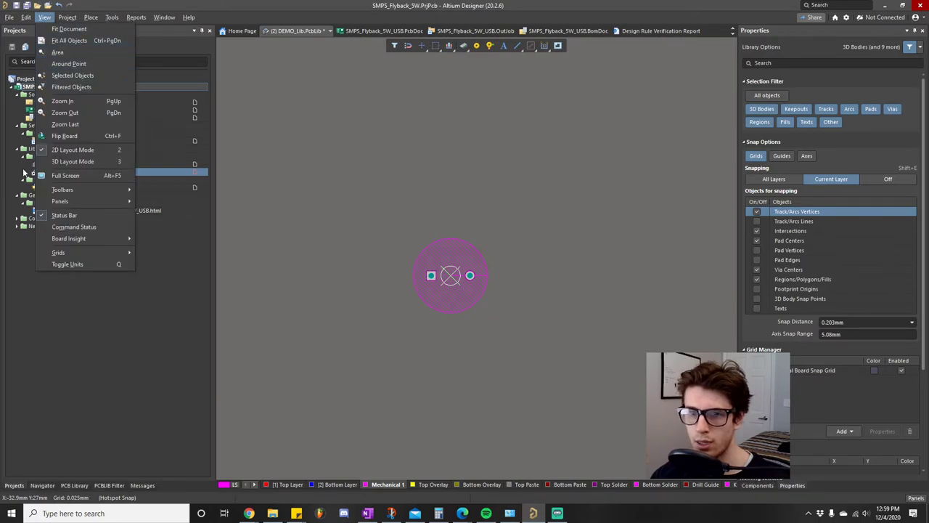
{"action": "left_click", "coordinate": [71, 163]}
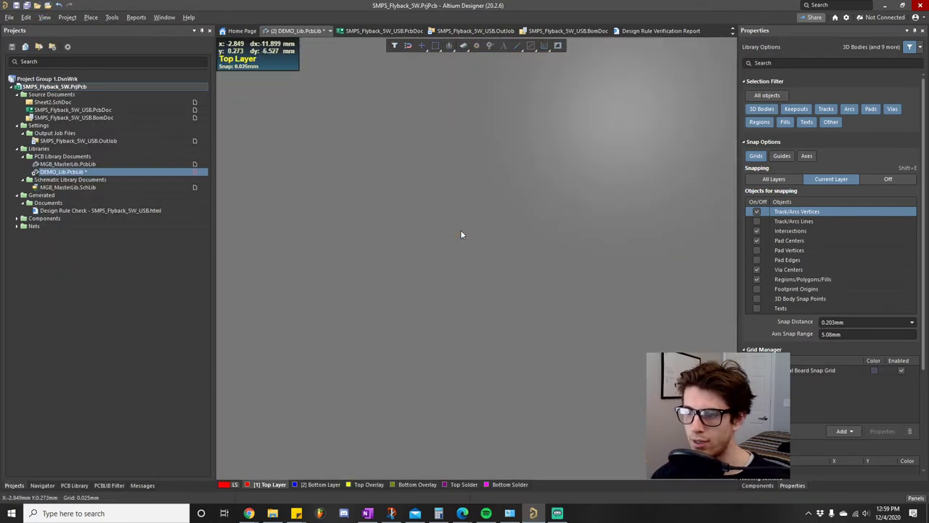
{"action": "scroll", "coordinate": [461, 229], "scroll_direction": "down", "scroll_amount": 3, "text": "ctrl"}
{"action": "right_click_drag", "start_coordinate": [460, 264], "coordinate": [481, 251], "text": "shift"}
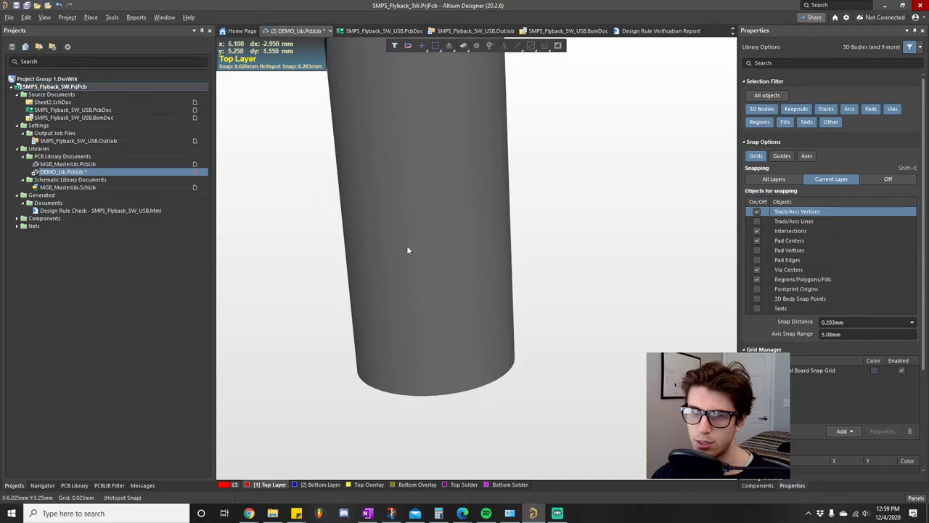
{"action": "right_click_drag", "start_coordinate": [416, 197], "coordinate": [501, 233], "text": "shift"}
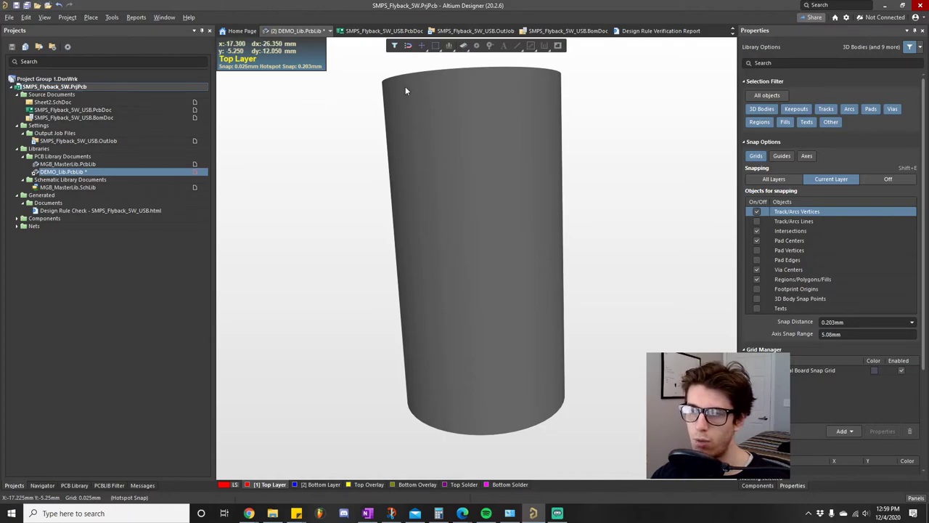
{"action": "left_click", "coordinate": [46, 18]}
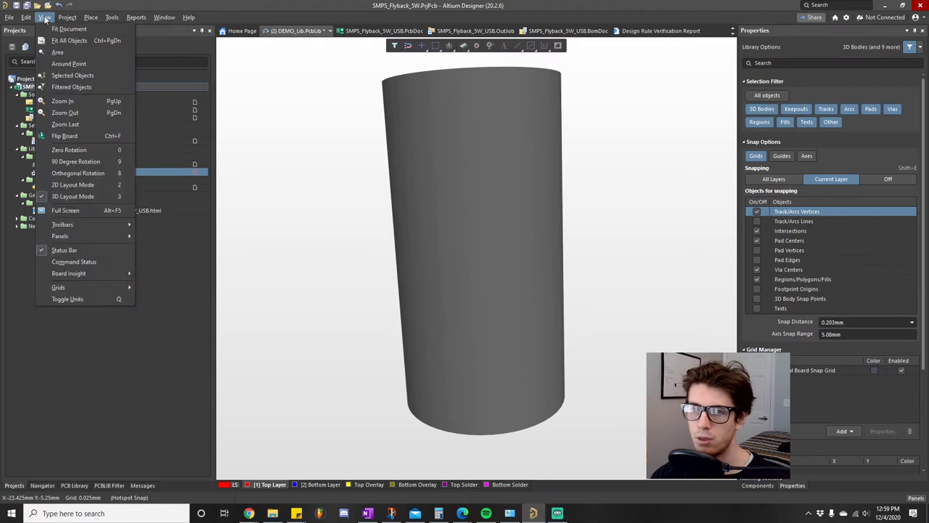
{"action": "left_click", "coordinate": [72, 185]}
Make Top Overlay the active drawing layer for the footprint's silkscreen
{"action": "scroll", "coordinate": [424, 321], "scroll_direction": "up", "scroll_amount": 3, "text": "ctrl"}
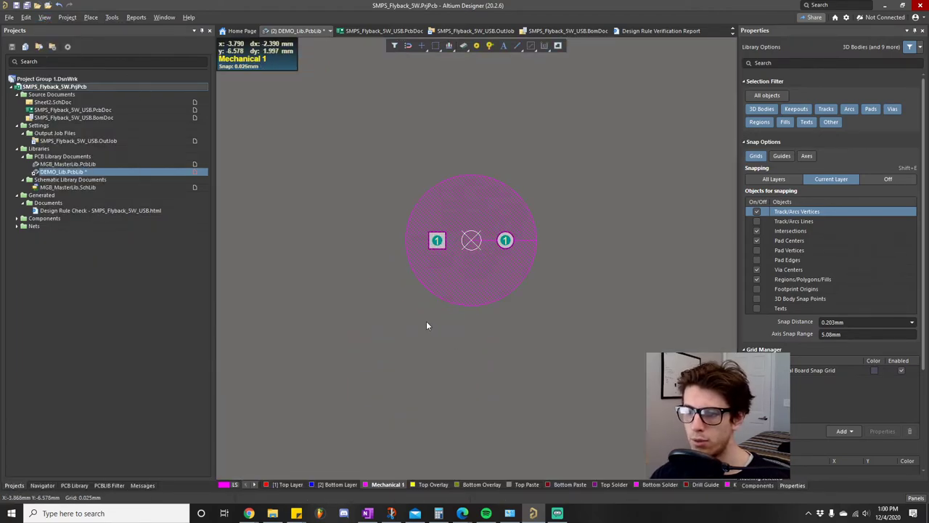
{"action": "left_click", "coordinate": [428, 484]}
{"action": "scroll", "coordinate": [457, 414], "scroll_direction": "up", "scroll_amount": 2}
{"action": "scroll", "coordinate": [488, 363], "scroll_direction": "up", "scroll_amount": 1, "text": "ctrl"}
{"action": "scroll", "coordinate": [508, 378], "scroll_direction": "up", "scroll_amount": 1}
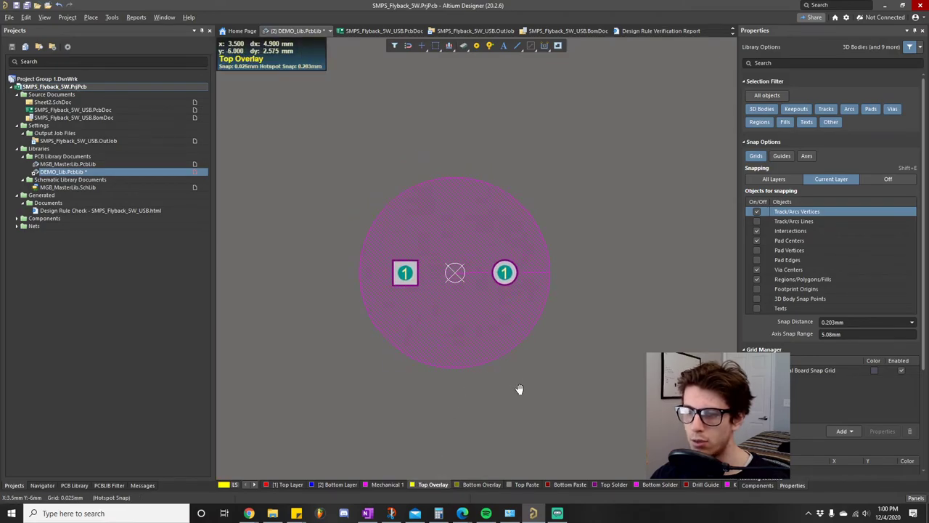
{"action": "left_click", "coordinate": [91, 17]}
{"action": "left_click", "coordinate": [127, 125]}
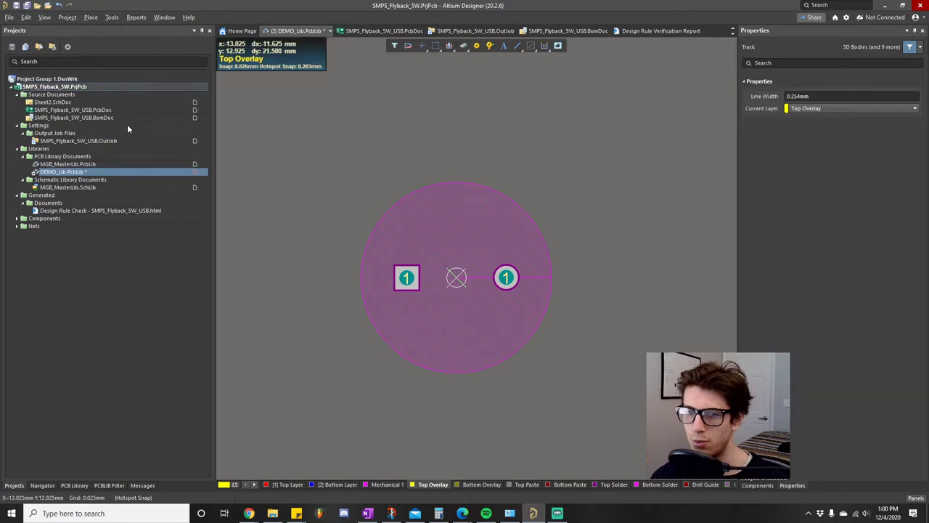
{"action": "left_click", "coordinate": [94, 17]}
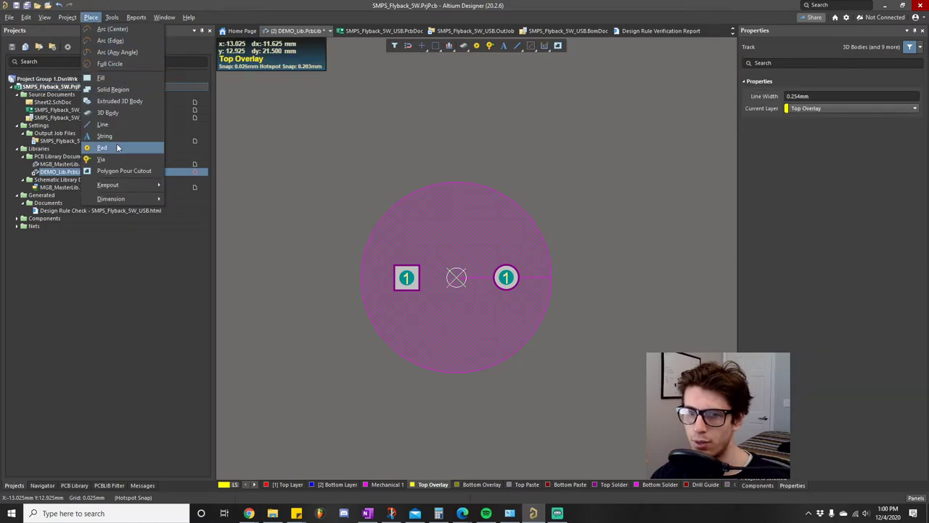
{"action": "left_click", "coordinate": [138, 52]}
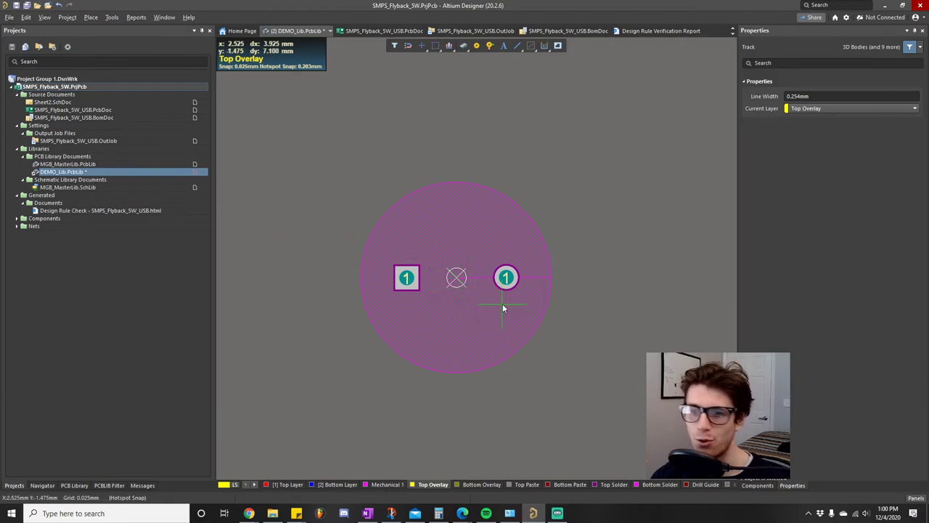
{"action": "scroll", "coordinate": [462, 278], "scroll_direction": "up", "scroll_amount": 4, "text": "ctrl"}
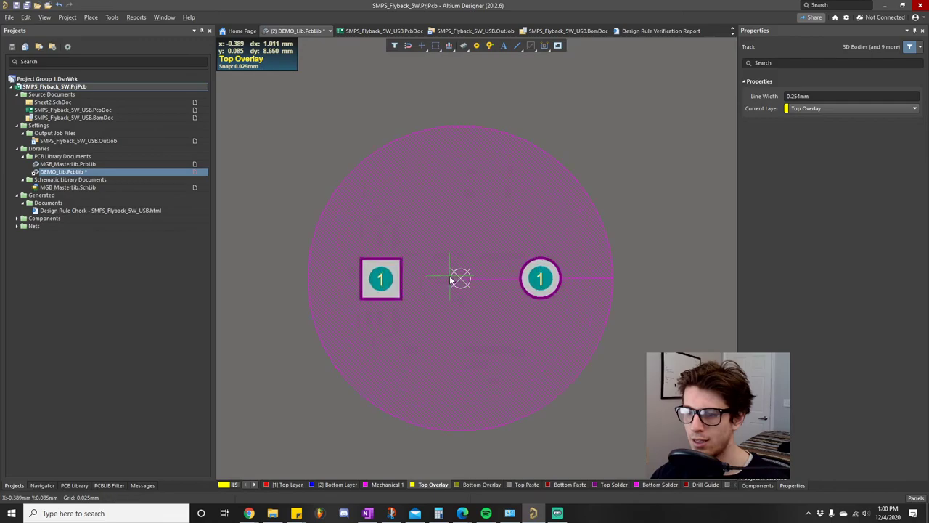
{"action": "scroll", "coordinate": [465, 280], "scroll_direction": "up", "scroll_amount": 4, "text": "ctrl"}
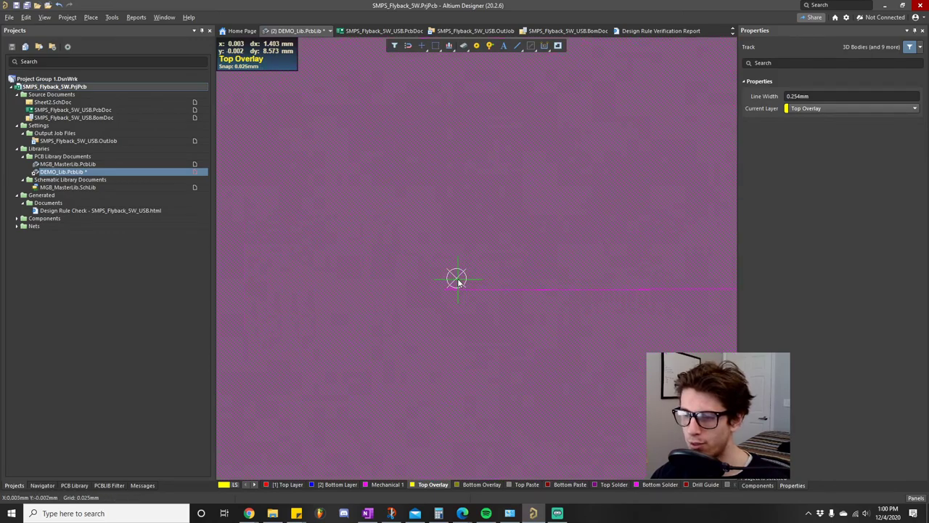
{"action": "left_click", "coordinate": [456, 278]}
{"action": "scroll", "coordinate": [456, 278], "scroll_direction": "down", "scroll_amount": 8, "text": "ctrl"}
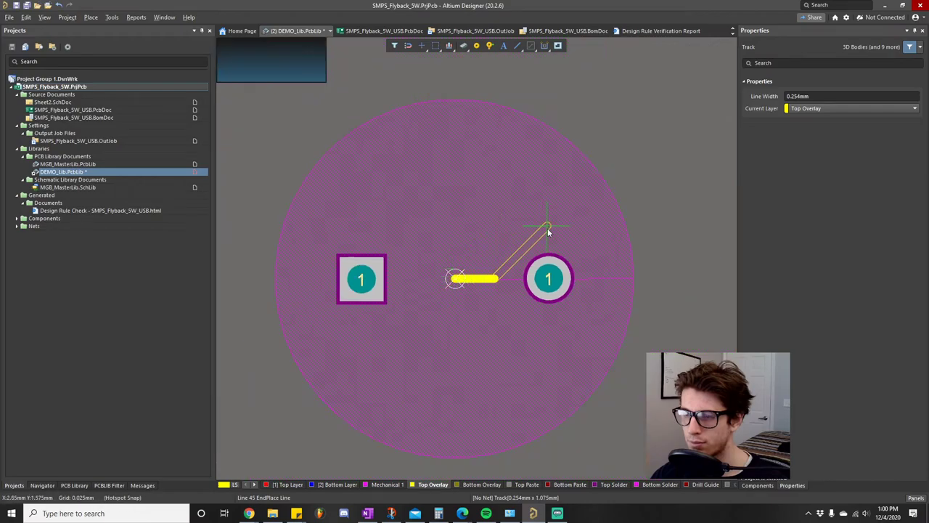
{"action": "right_click", "coordinate": [585, 272]}
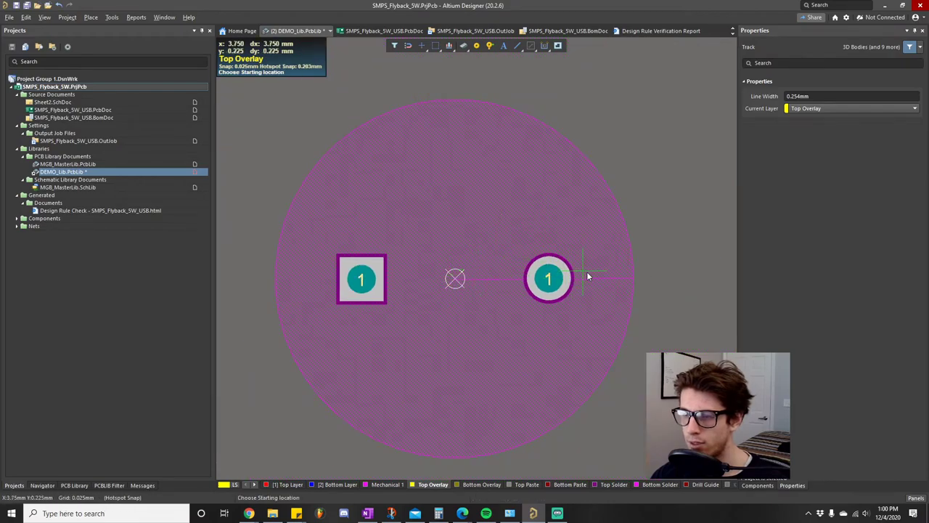
Try a horizontal Top Overlay line about 10.5 mm long across the body's diameter through both pads, and delete it
{"action": "scroll", "coordinate": [624, 279], "scroll_direction": "up", "scroll_amount": 10, "text": "ctrl"}
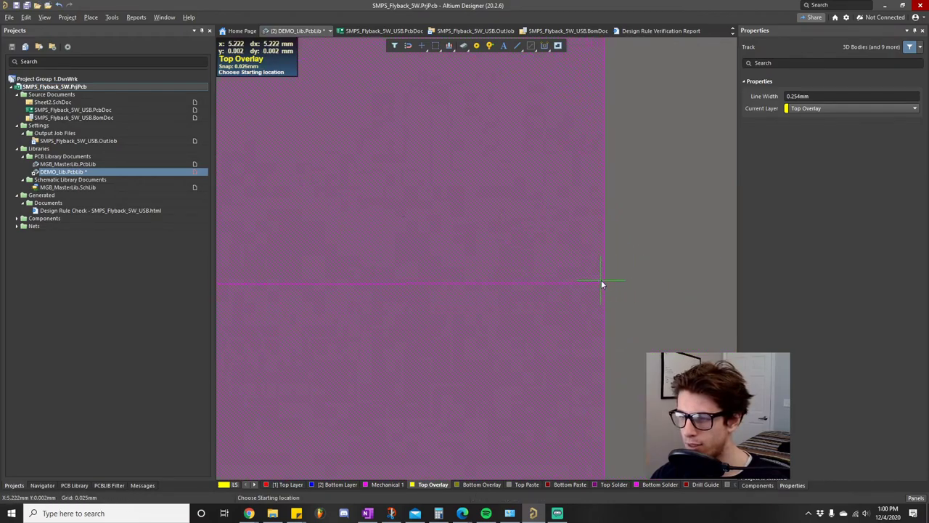
{"action": "left_click", "coordinate": [604, 281]}
{"action": "scroll", "coordinate": [604, 283], "scroll_direction": "down", "scroll_amount": 5, "text": "ctrl"}
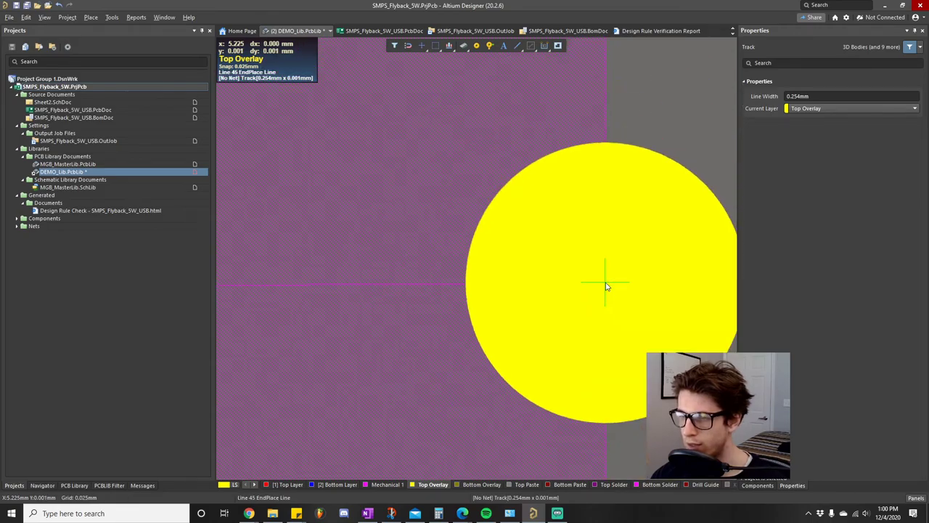
{"action": "scroll", "coordinate": [604, 285], "scroll_direction": "down", "scroll_amount": 6, "text": "ctrl"}
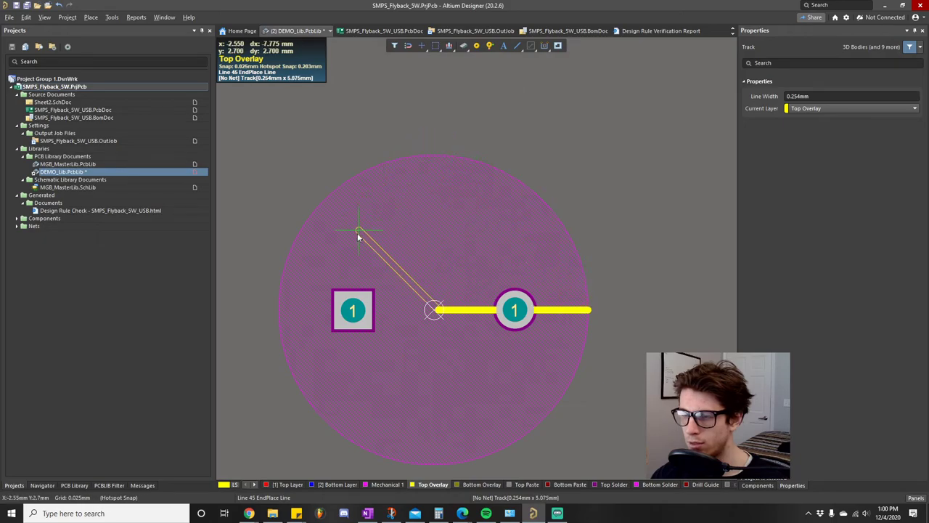
{"action": "scroll", "coordinate": [281, 311], "scroll_direction": "up", "scroll_amount": 2, "text": "ctrl"}
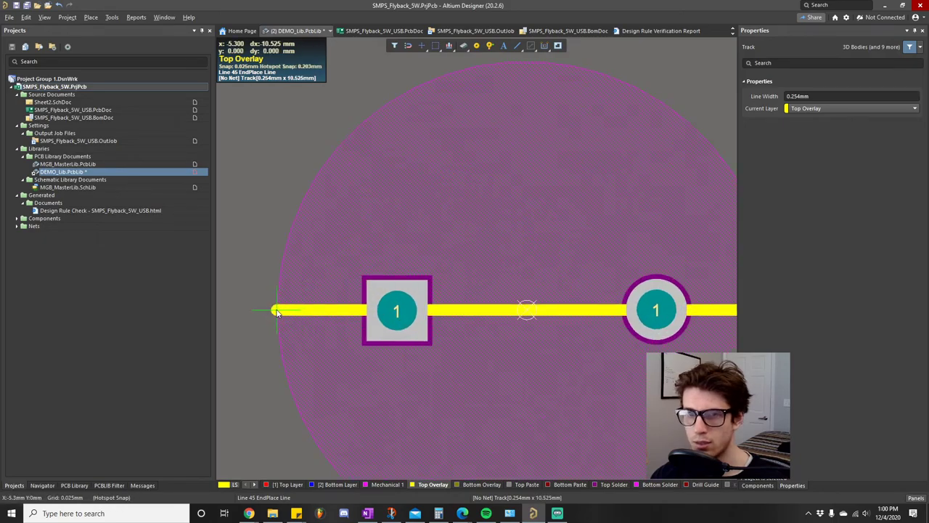
{"action": "scroll", "coordinate": [276, 310], "scroll_direction": "up", "scroll_amount": 3, "text": "ctrl"}
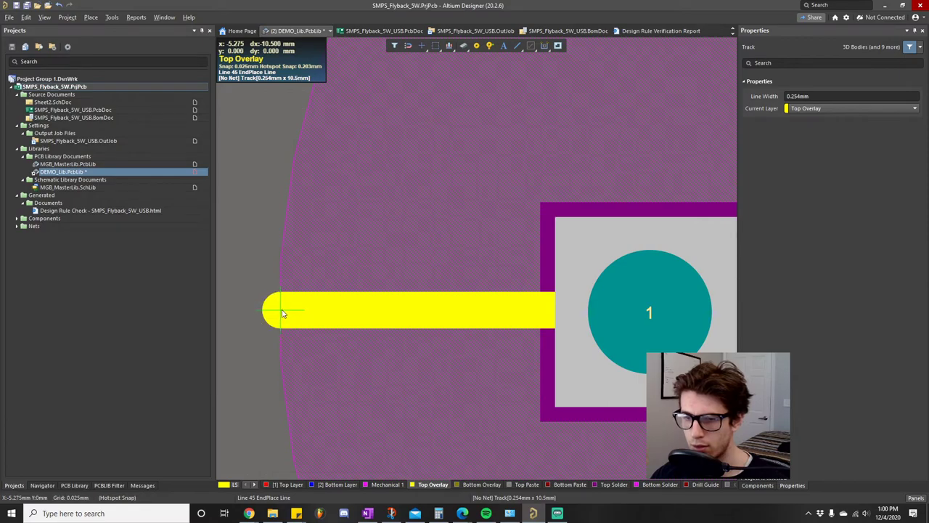
{"action": "scroll", "coordinate": [283, 314], "scroll_direction": "down", "scroll_amount": 3, "text": "ctrl"}
{"action": "key", "text": "space"}
{"action": "right_click", "coordinate": [247, 373]}
{"action": "left_click", "coordinate": [563, 313]}
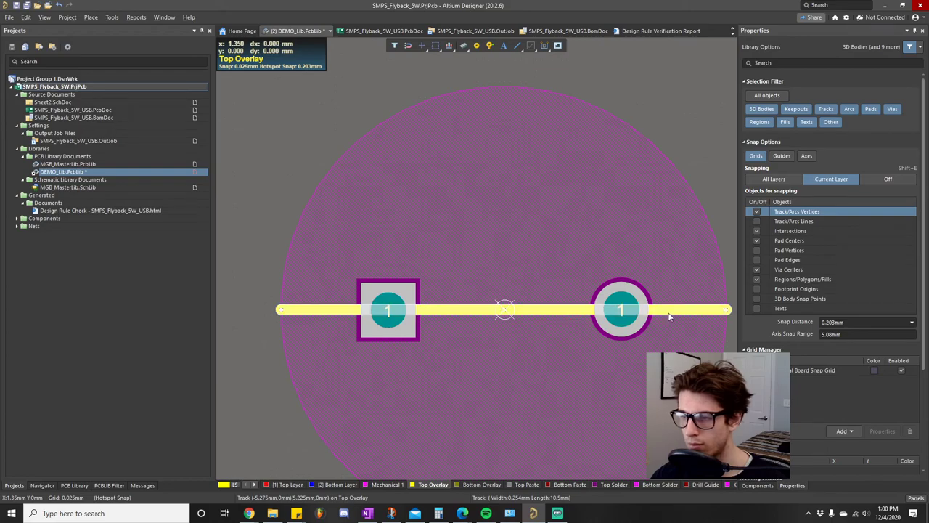
{"action": "key", "text": "Delete"}
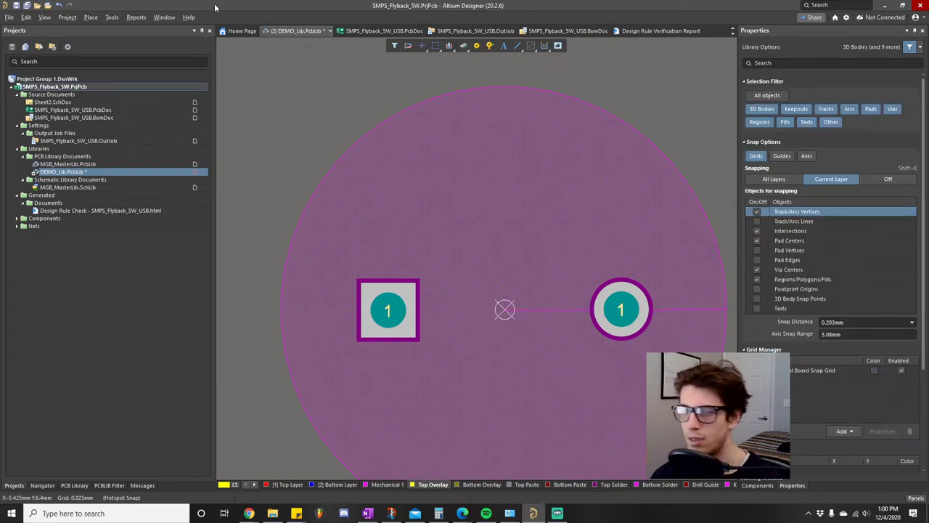
Draw a full circle on Top Overlay around the body outline, centred near the reference point with a radius of about 5.31 mm
{"action": "left_click", "coordinate": [91, 17]}
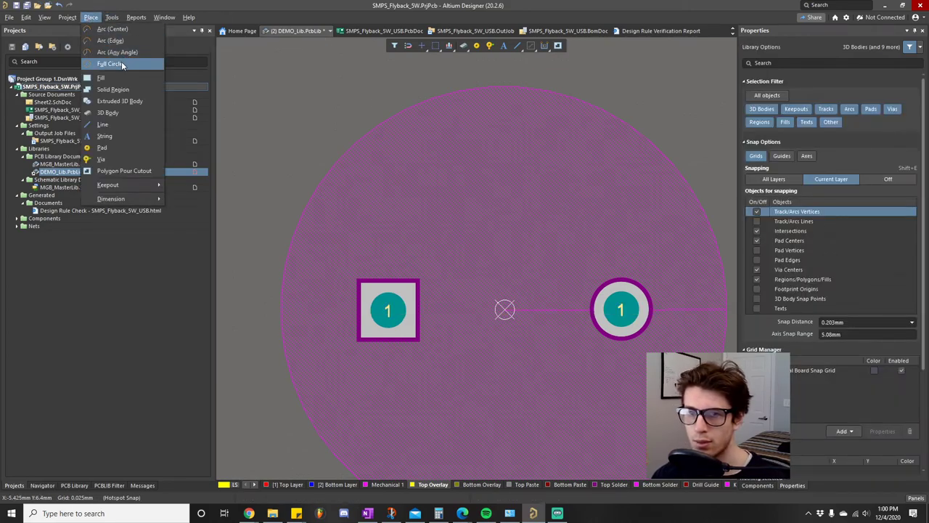
{"action": "left_click", "coordinate": [110, 64]}
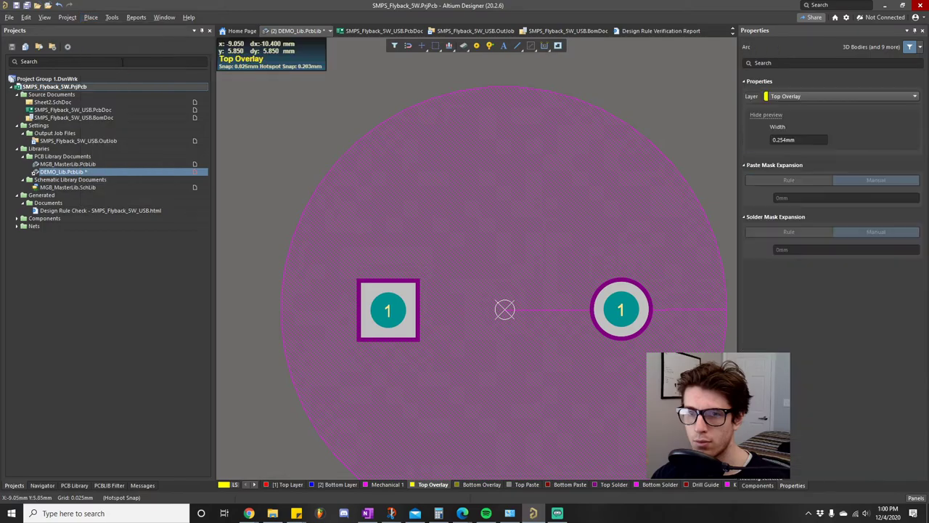
{"action": "left_click", "coordinate": [505, 311]}
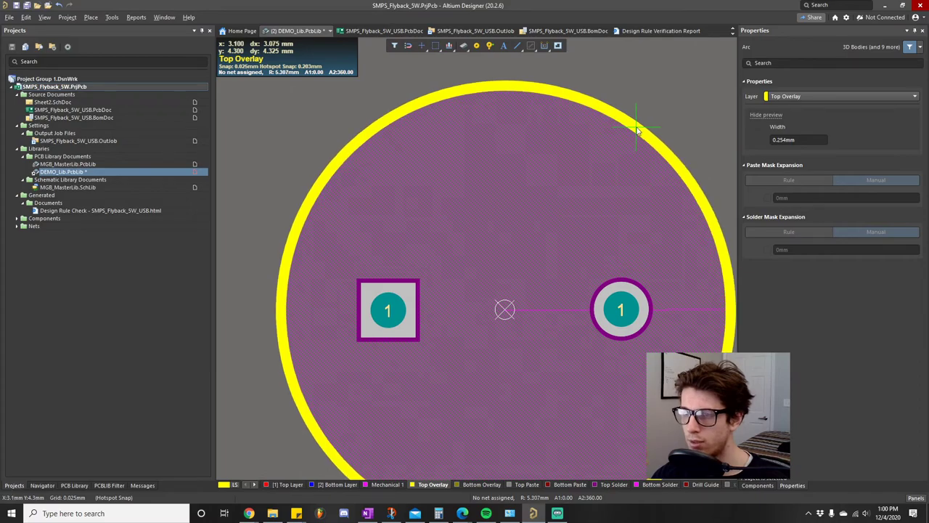
{"action": "left_click", "coordinate": [636, 130]}
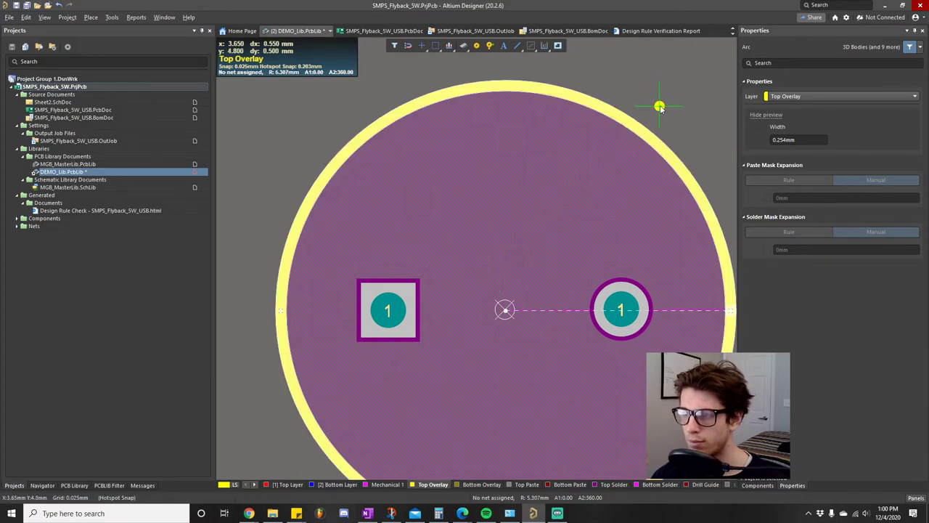
{"action": "scroll", "coordinate": [665, 102], "scroll_direction": "down", "scroll_amount": 2, "text": "ctrl"}
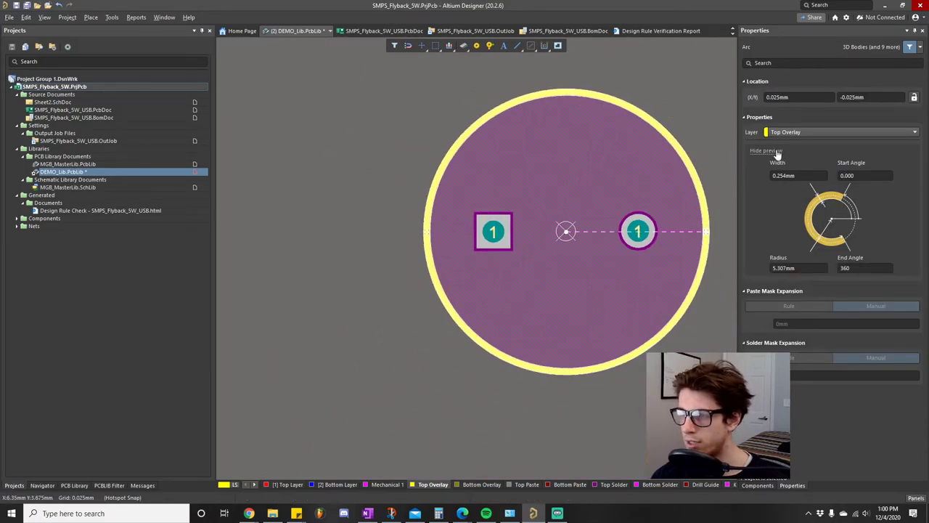
Set the silkscreen circle's line width to 0.125 mm, copy that value, and deselect the circle
{"action": "left_click", "coordinate": [812, 174]}
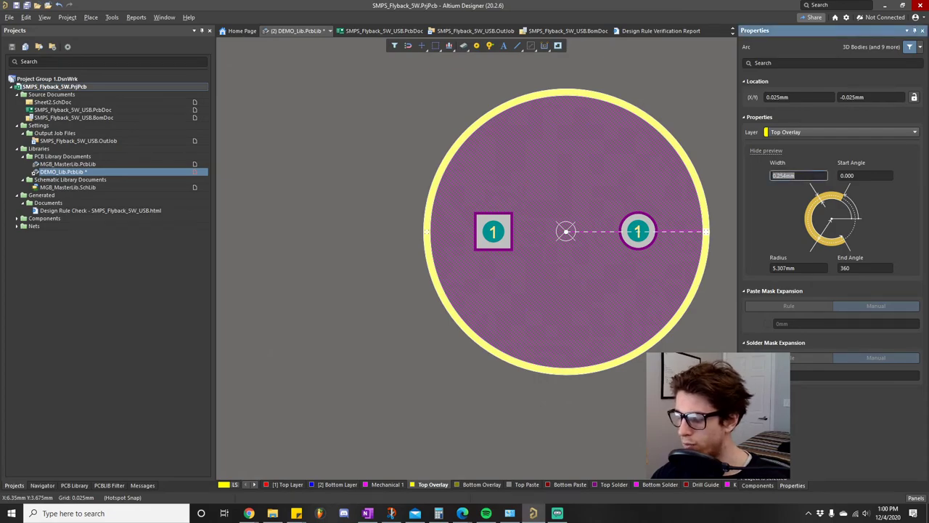
{"action": "key", "text": "Return"}
{"action": "key", "text": "ctrl+c"}
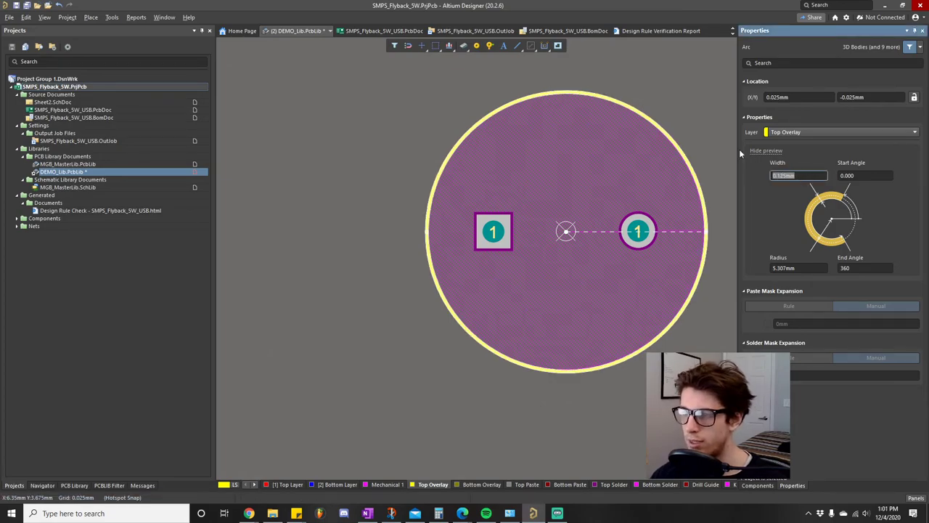
{"action": "left_click", "coordinate": [698, 125]}
{"action": "scroll", "coordinate": [698, 125], "scroll_direction": "up", "scroll_amount": 3, "text": "ctrl"}
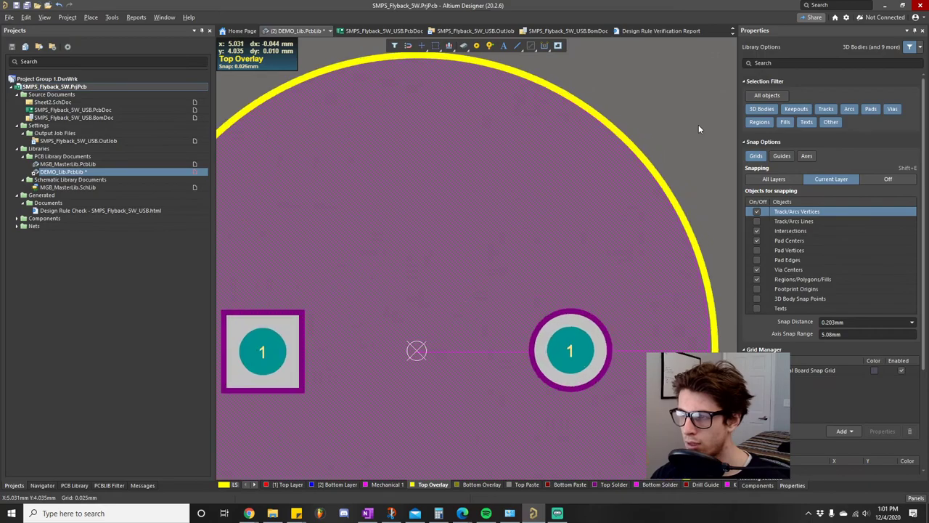
Adjust the silkscreen circle's start point near the round pad's side to a start angle of about 0.275, and deselect the circle
{"action": "right_click_drag", "start_coordinate": [614, 120], "coordinate": [616, 89]}
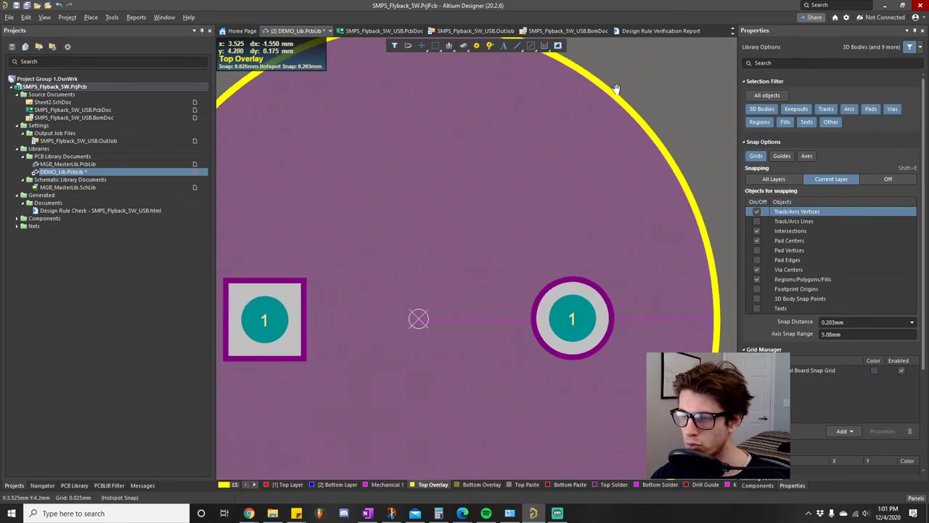
{"action": "left_click", "coordinate": [632, 110]}
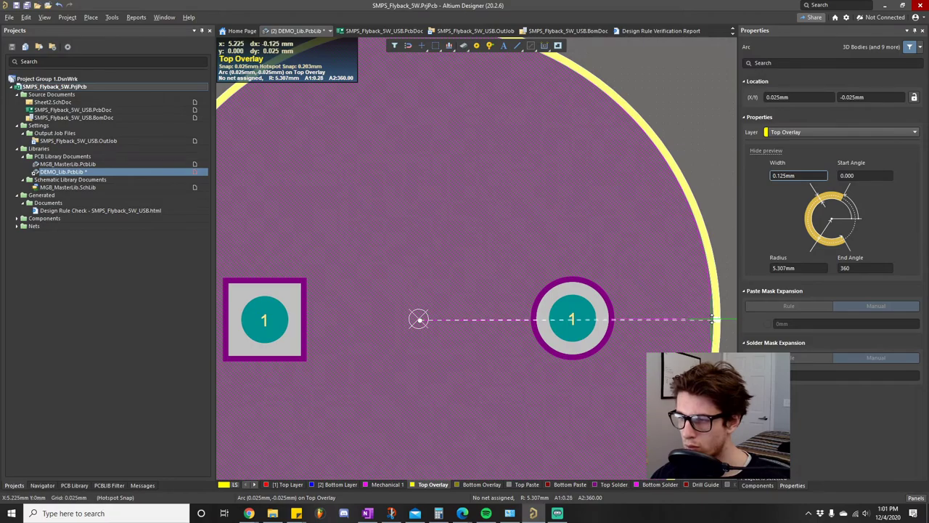
{"action": "left_click_drag", "start_coordinate": [711, 318], "coordinate": [715, 318]}
{"action": "left_click", "coordinate": [713, 158]}
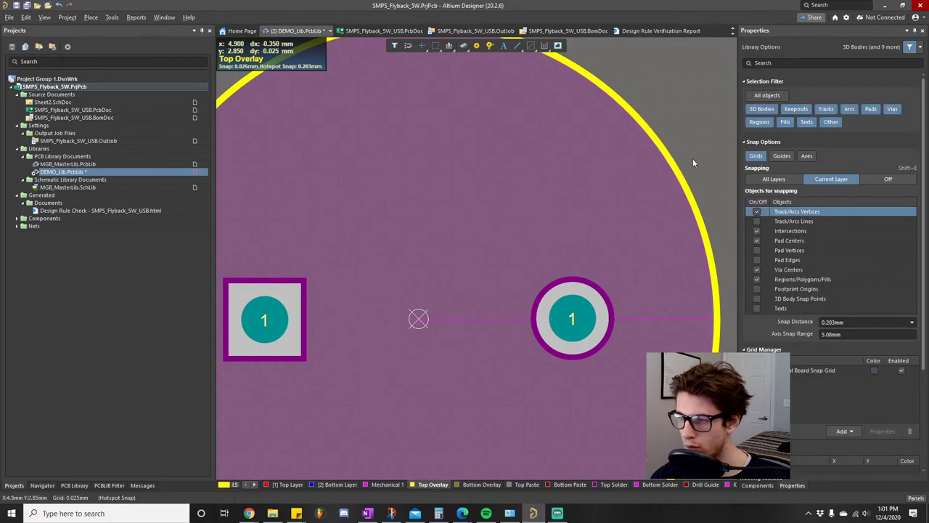
{"action": "right_click_drag", "start_coordinate": [693, 159], "coordinate": [646, 85]}
Move the silkscreen circle toward the reference point, placing its centre at about X 0 mm, Y -0.025 mm, and deselect it
{"action": "left_click", "coordinate": [652, 158]}
{"action": "scroll", "coordinate": [574, 214], "scroll_direction": "down", "scroll_amount": 3, "text": "ctrl"}
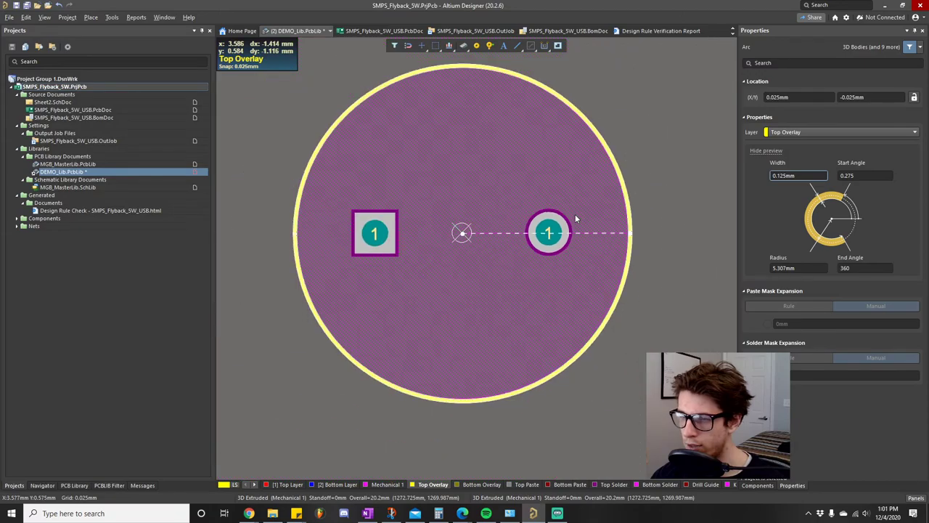
{"action": "scroll", "coordinate": [266, 204], "scroll_direction": "up", "scroll_amount": 3, "text": "ctrl"}
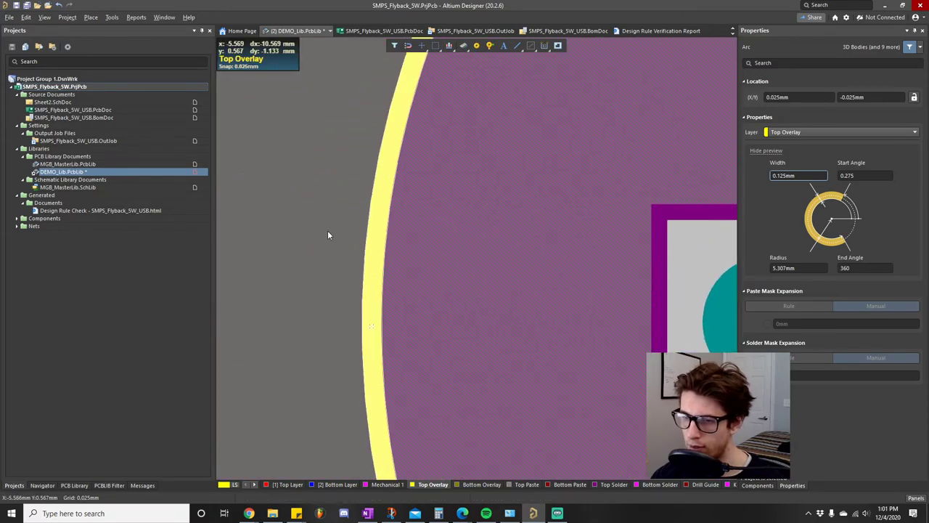
{"action": "scroll", "coordinate": [327, 233], "scroll_direction": "down", "scroll_amount": 5, "text": "ctrl"}
{"action": "left_click_drag", "start_coordinate": [432, 143], "coordinate": [434, 242]}
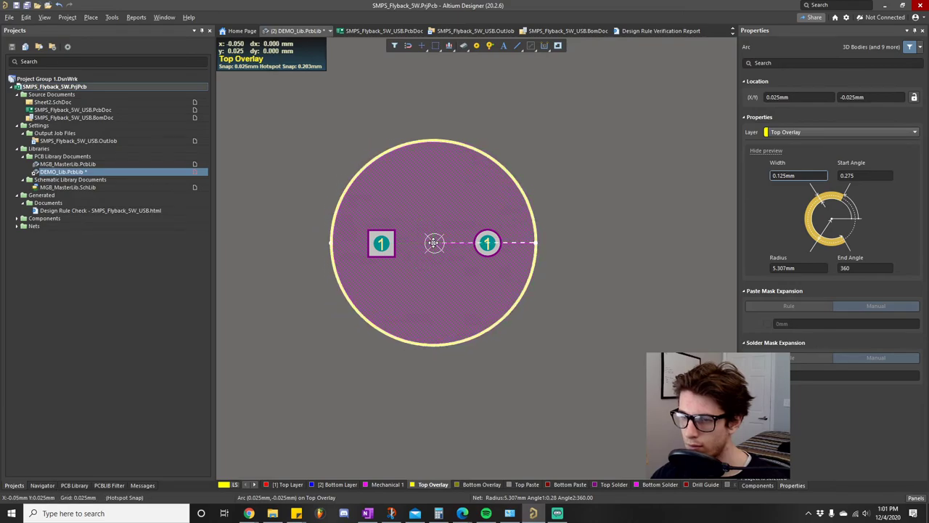
{"action": "scroll", "coordinate": [434, 241], "scroll_direction": "up", "scroll_amount": 3, "text": "ctrl"}
{"action": "left_click_drag", "start_coordinate": [435, 58], "coordinate": [437, 241]}
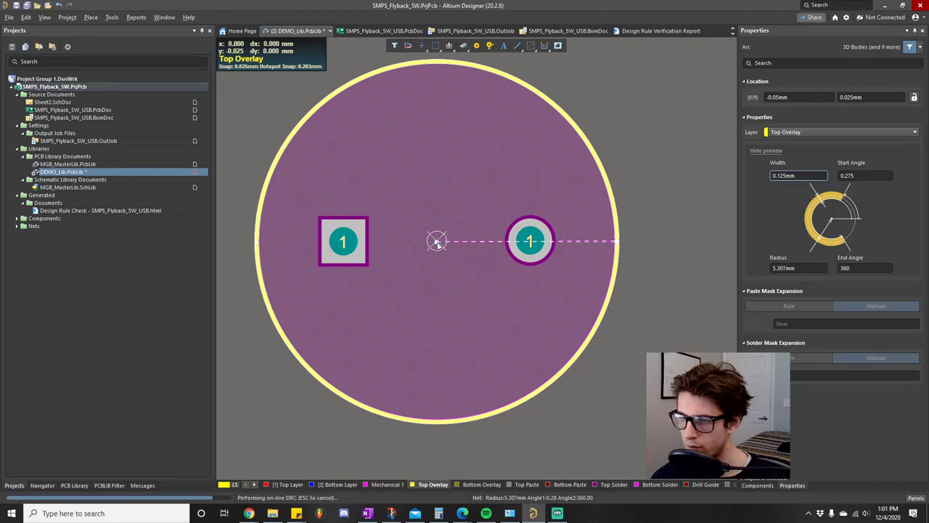
{"action": "left_click", "coordinate": [668, 246]}
Fine-tune the silkscreen circle around the body outline, placing its centre at about X -0.032 mm, Y -0.001 mm, and deselect it
{"action": "scroll", "coordinate": [546, 268], "scroll_direction": "up", "scroll_amount": 5, "text": "ctrl"}
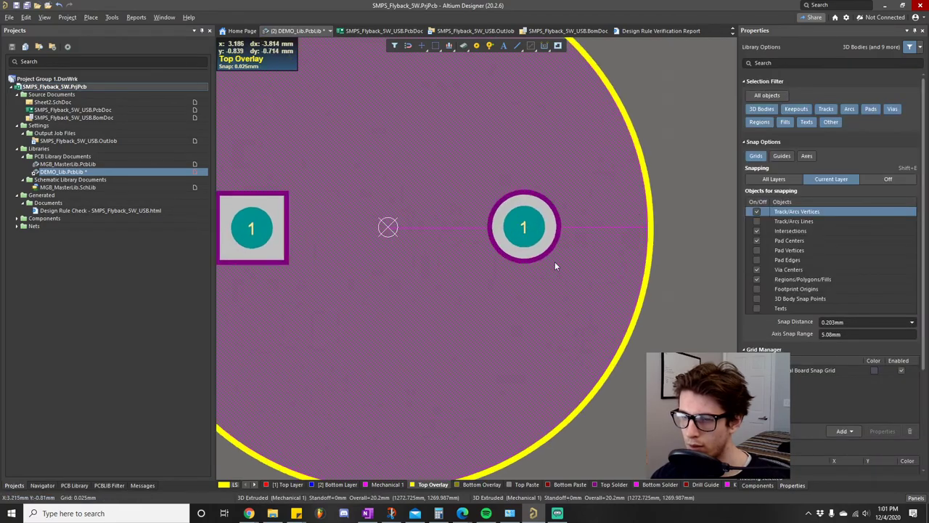
{"action": "scroll", "coordinate": [603, 260], "scroll_direction": "up", "scroll_amount": 2, "text": "ctrl"}
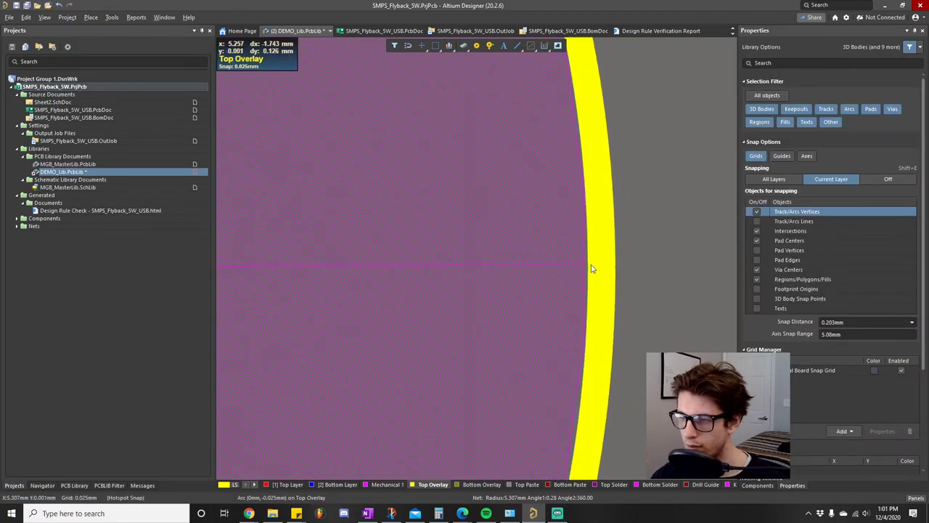
{"action": "left_click", "coordinate": [596, 264]}
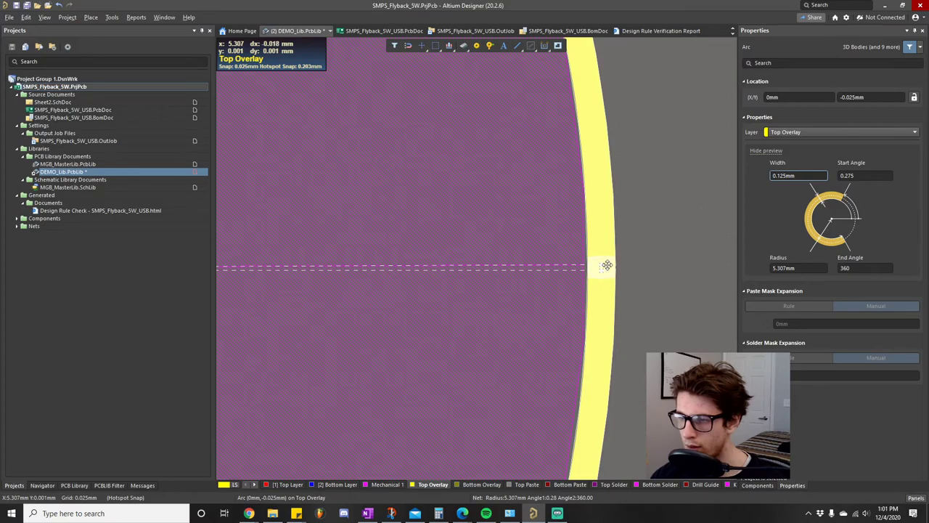
{"action": "scroll", "coordinate": [607, 266], "scroll_direction": "down", "scroll_amount": 5, "text": "ctrl"}
{"action": "scroll", "coordinate": [606, 265], "scroll_direction": "down", "scroll_amount": 2, "text": "ctrl"}
{"action": "scroll", "coordinate": [246, 254], "scroll_direction": "up", "scroll_amount": 6, "text": "ctrl"}
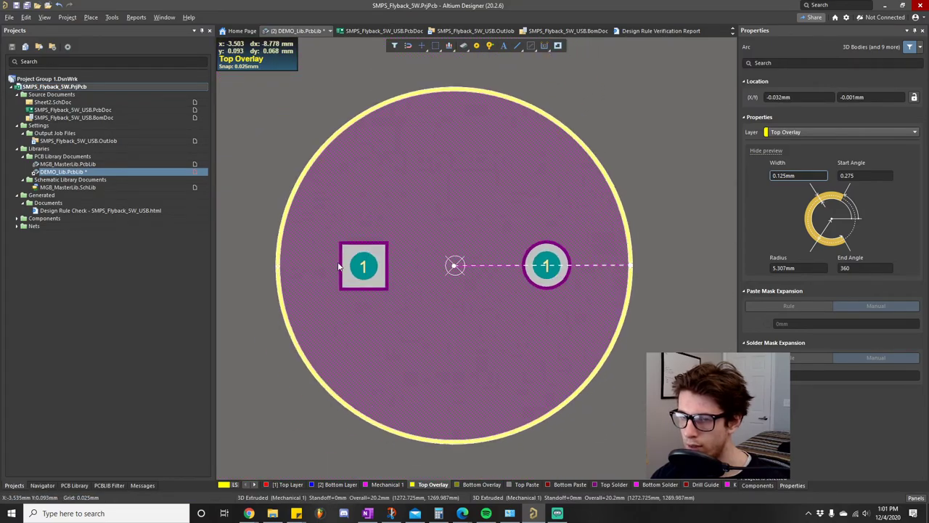
{"action": "scroll", "coordinate": [246, 250], "scroll_direction": "up", "scroll_amount": 2, "text": "ctrl"}
{"action": "left_click", "coordinate": [260, 246]}
{"action": "scroll", "coordinate": [261, 246], "scroll_direction": "down", "scroll_amount": 4, "text": "ctrl"}
{"action": "scroll", "coordinate": [260, 249], "scroll_direction": "down", "scroll_amount": 4, "text": "ctrl"}
Draw a vertical Top Overlay line about 1.25 mm long outside the circle, beside the square pad
{"action": "right_click_drag", "start_coordinate": [318, 377], "coordinate": [403, 399]}
{"action": "left_click", "coordinate": [90, 17]}
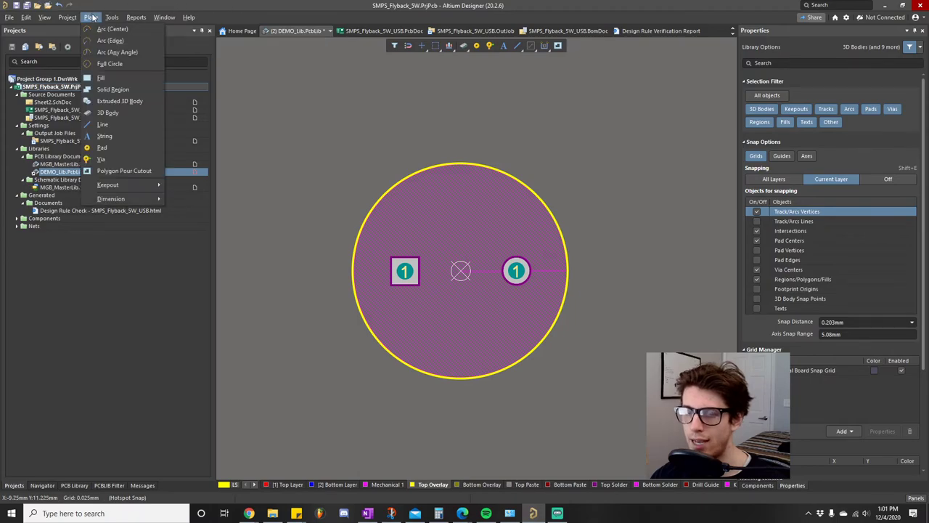
{"action": "left_click", "coordinate": [121, 124]}
{"action": "scroll", "coordinate": [369, 289], "scroll_direction": "up", "scroll_amount": 5, "text": "ctrl"}
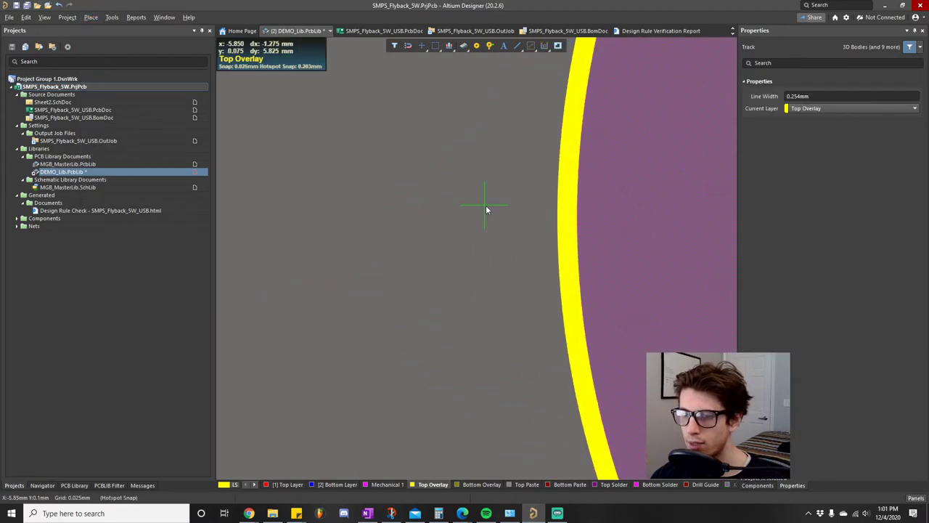
{"action": "left_click", "coordinate": [399, 156]}
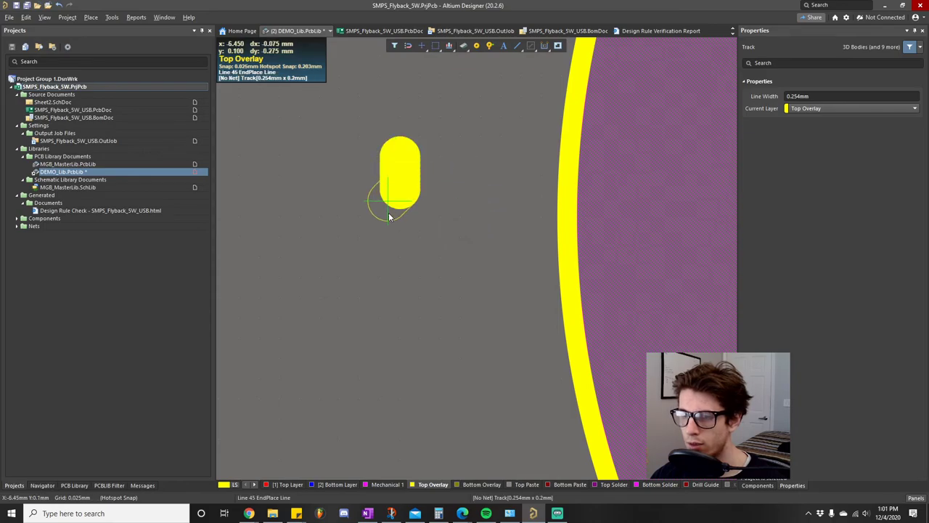
{"action": "left_click", "coordinate": [398, 367]}
{"action": "right_click", "coordinate": [318, 241]}
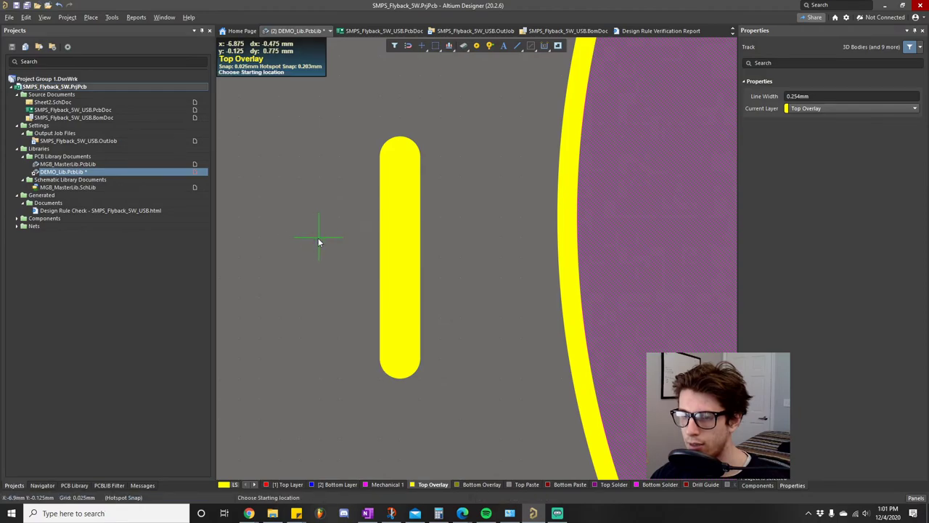
Try a horizontal Top Overlay line about 1.125 mm long across the vertical line outside the circle, and delete it
{"action": "left_click", "coordinate": [313, 251]}
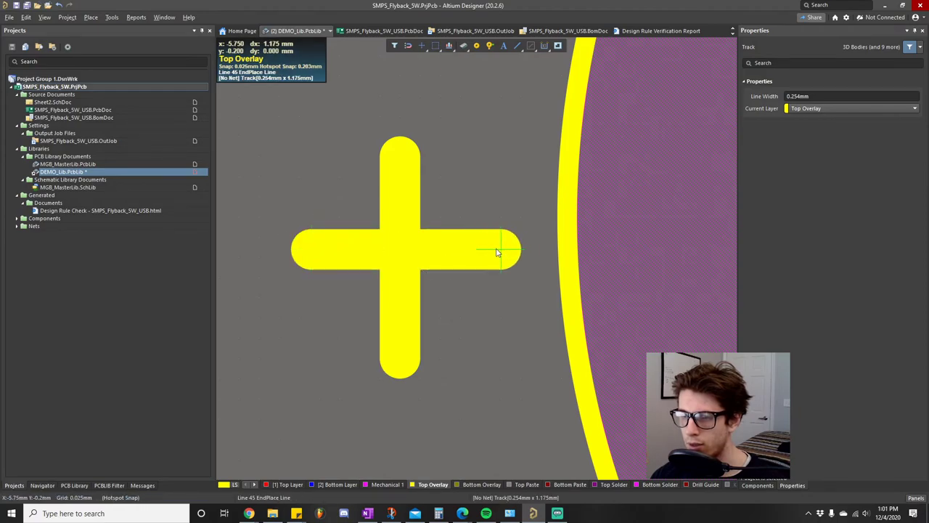
{"action": "left_click", "coordinate": [496, 252]}
{"action": "right_click", "coordinate": [476, 319]}
{"action": "right_click", "coordinate": [481, 340]}
{"action": "left_click", "coordinate": [466, 247]}
{"action": "key", "text": "Delete"}
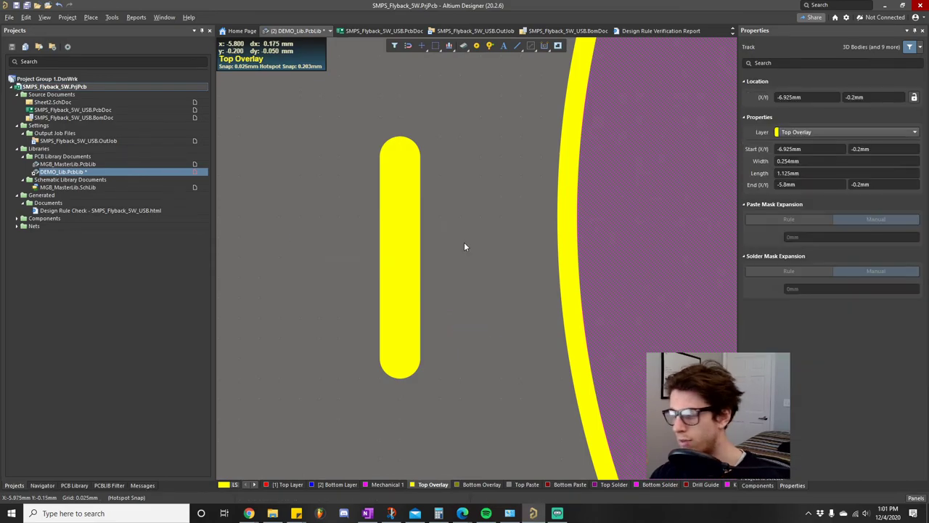
Set the vertical line's width to 0.125 mm and deselect the line
{"action": "left_click", "coordinate": [389, 249]}
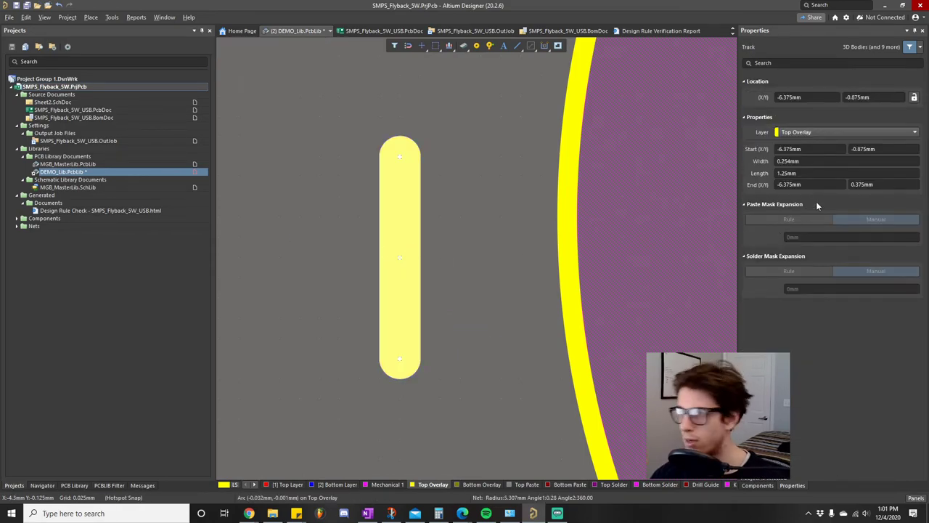
{"action": "left_click", "coordinate": [821, 162]}
{"action": "type", "text": ".125"}
{"action": "key", "text": "Return"}
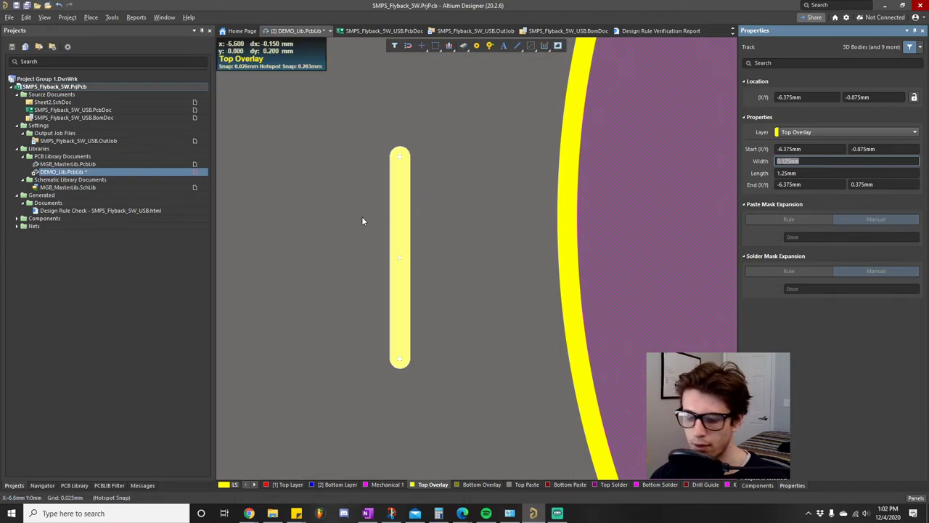
{"action": "left_click", "coordinate": [320, 239]}
Copy the vertical line and place the copy rotated 90 degrees across its middle to form a plus sign
{"action": "key", "text": "ctrl+v"}
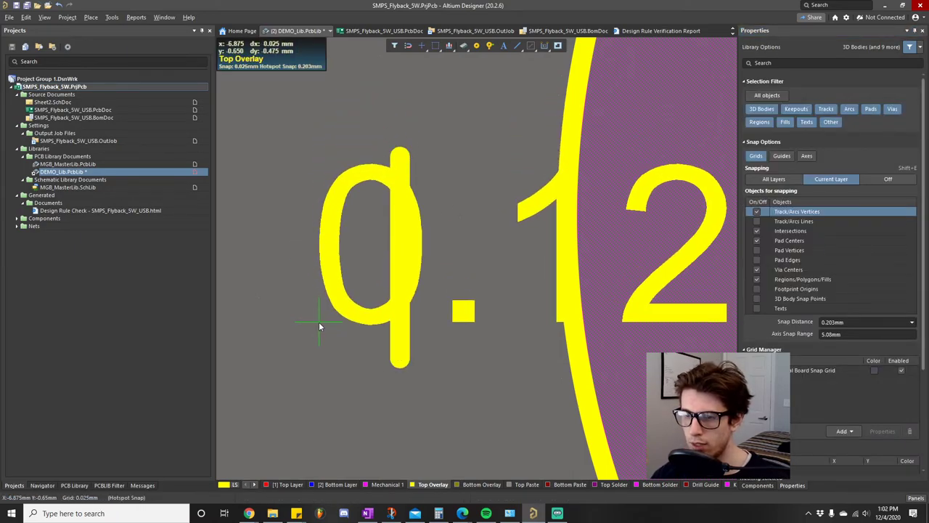
{"action": "key", "text": "Escape"}
{"action": "left_click", "coordinate": [401, 244]}
{"action": "key", "text": "ctrl+c"}
{"action": "left_click", "coordinate": [374, 245]}
{"action": "key", "text": "ctrl+v"}
{"action": "key", "text": "space"}
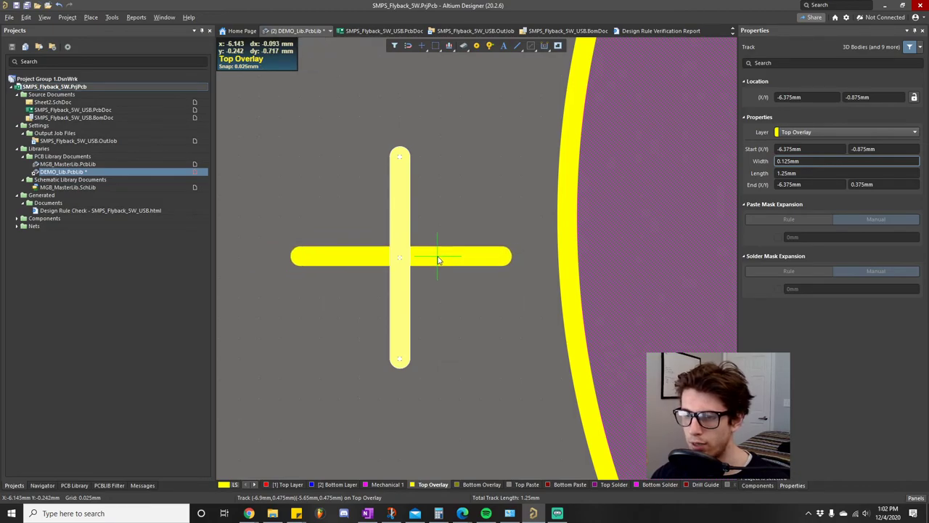
{"action": "left_click", "coordinate": [439, 260]}
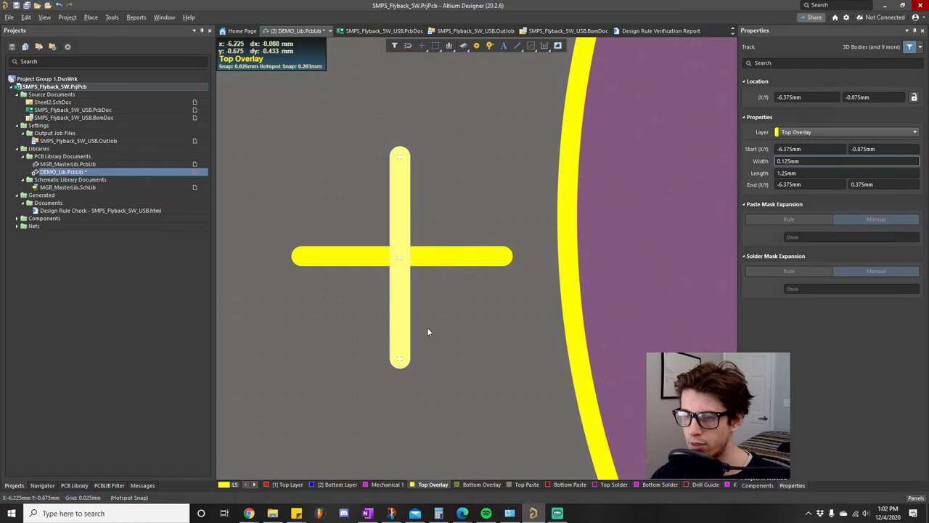
{"action": "left_click", "coordinate": [442, 330]}
Shorten the plus sign's vertical line from its upper end to about 0.633 mm and delete the horizontal line
{"action": "scroll", "coordinate": [444, 334], "scroll_direction": "down", "scroll_amount": 3, "text": "ctrl"}
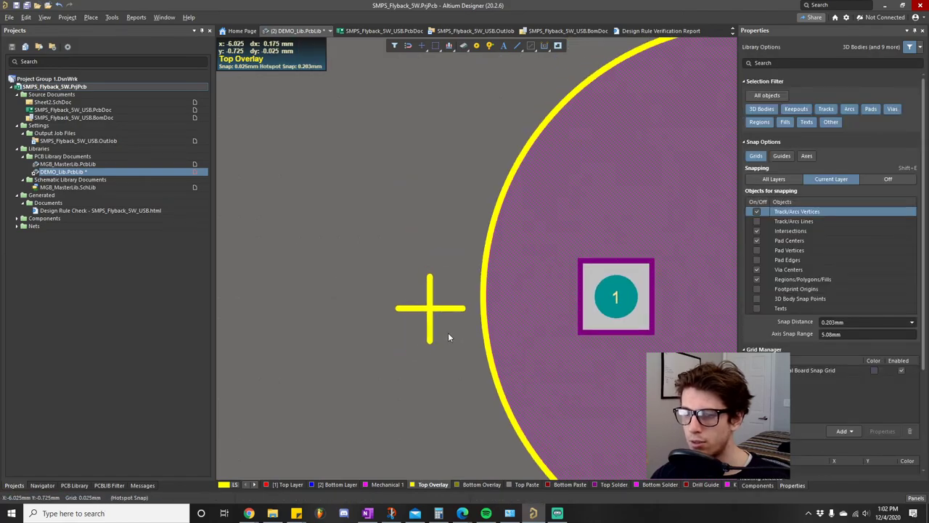
{"action": "scroll", "coordinate": [448, 334], "scroll_direction": "down", "scroll_amount": 2, "text": "ctrl"}
{"action": "scroll", "coordinate": [451, 336], "scroll_direction": "up", "scroll_amount": 3, "text": "ctrl"}
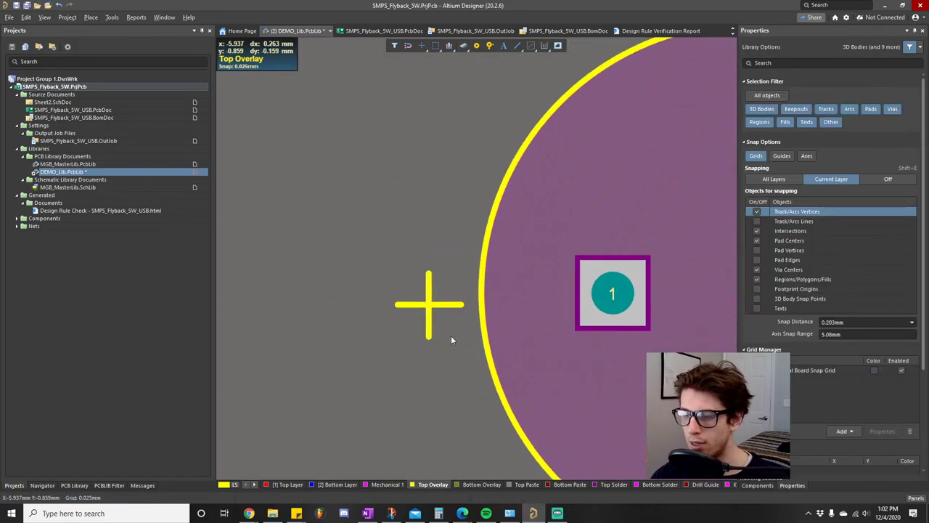
{"action": "left_click", "coordinate": [429, 278]}
{"action": "scroll", "coordinate": [429, 273], "scroll_direction": "up", "scroll_amount": 3, "text": "ctrl"}
{"action": "right_click_drag", "start_coordinate": [429, 270], "coordinate": [428, 173]}
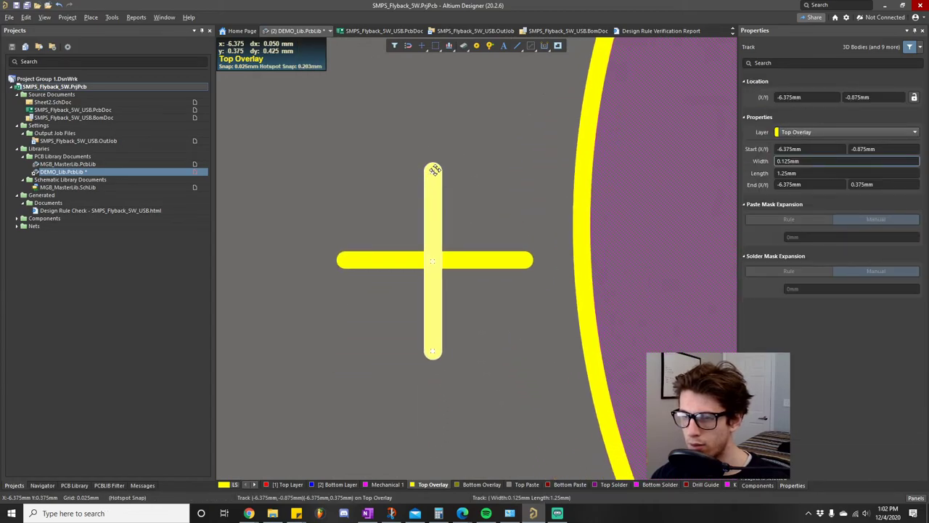
{"action": "left_click_drag", "start_coordinate": [432, 172], "coordinate": [431, 259]}
{"action": "left_click", "coordinate": [467, 259]}
{"action": "key", "text": "Delete"}
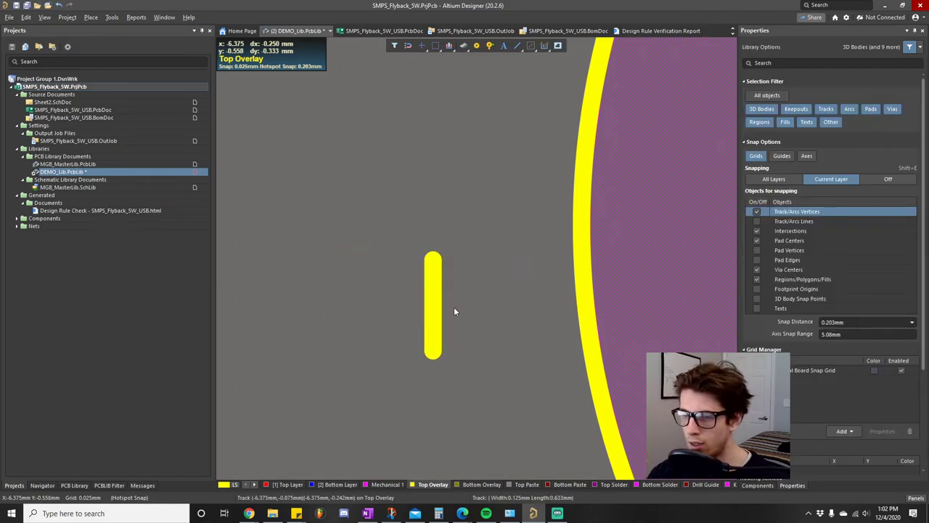
Copy the shortened vertical line and place the copy rotated 90 degrees across its middle as a smaller plus sign
{"action": "left_click", "coordinate": [427, 296]}
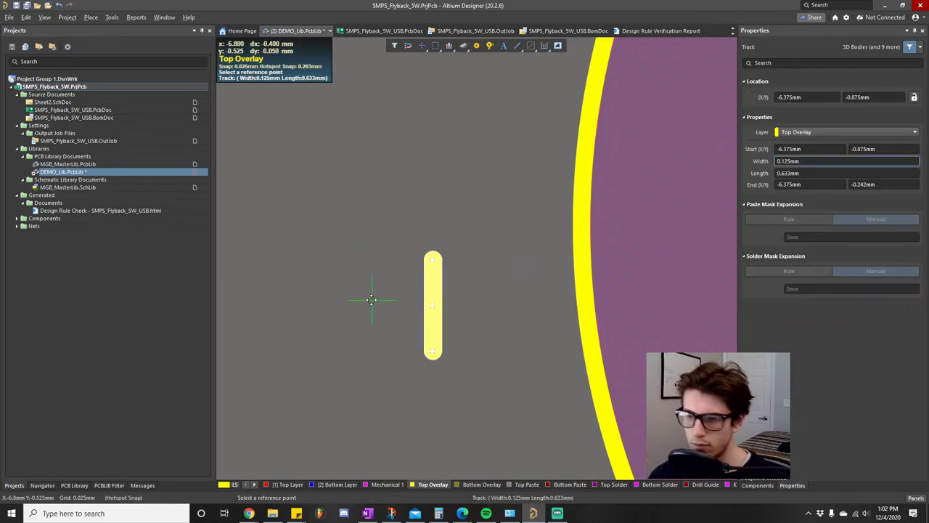
{"action": "key", "text": "ctrl+v"}
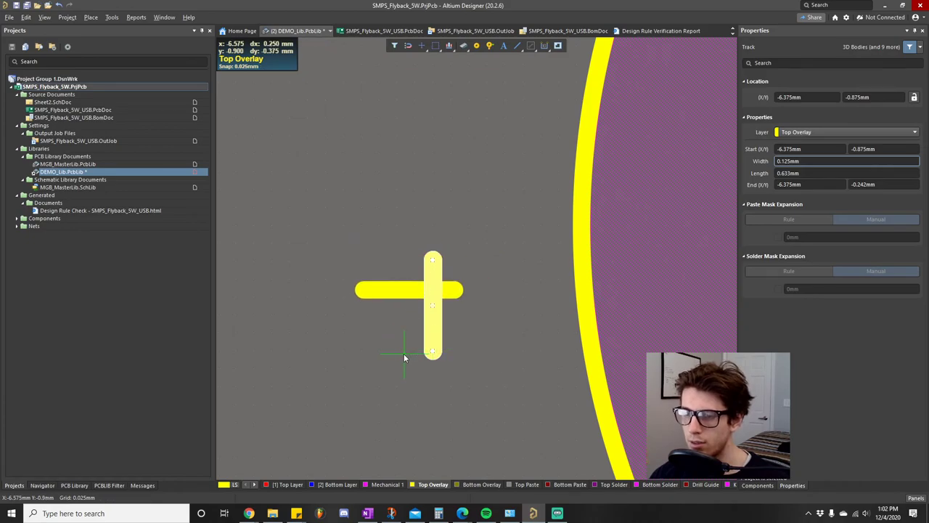
{"action": "scroll", "coordinate": [403, 354], "scroll_direction": "up", "scroll_amount": 3, "text": "ctrl"}
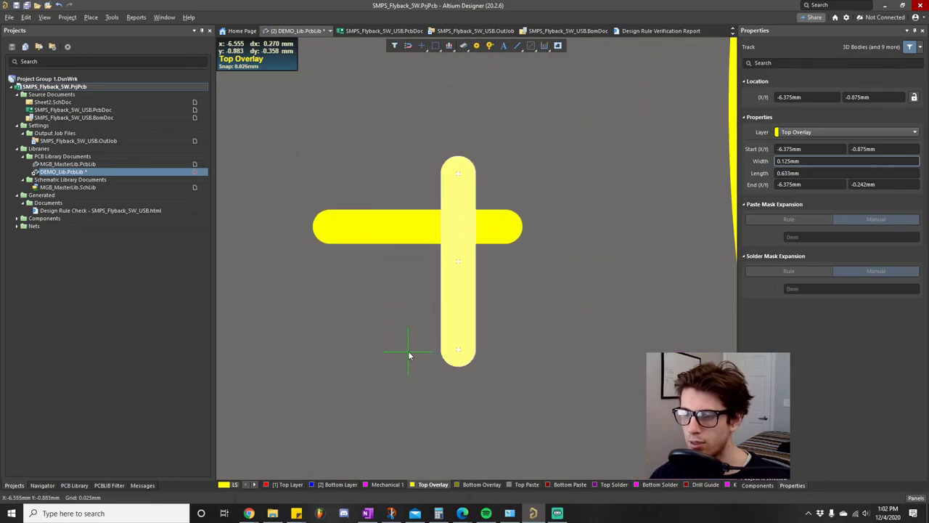
{"action": "left_click", "coordinate": [450, 382]}
{"action": "scroll", "coordinate": [348, 334], "scroll_direction": "down", "scroll_amount": 3, "text": "ctrl"}
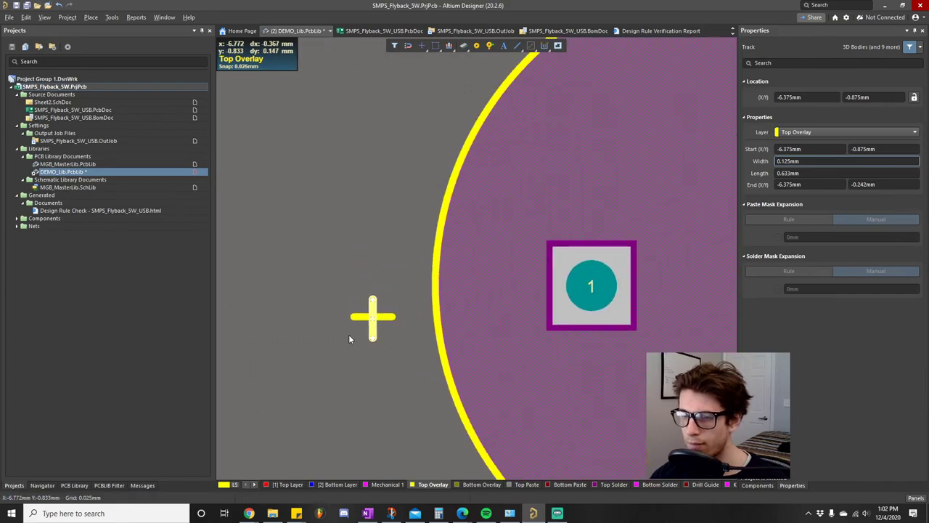
{"action": "left_click", "coordinate": [319, 304]}
Select both lines of the plus sign and move them up, about level with the square pad
{"action": "scroll", "coordinate": [319, 304], "scroll_direction": "down", "scroll_amount": 2, "text": "ctrl"}
{"action": "left_click_drag", "start_coordinate": [324, 288], "coordinate": [370, 344]}
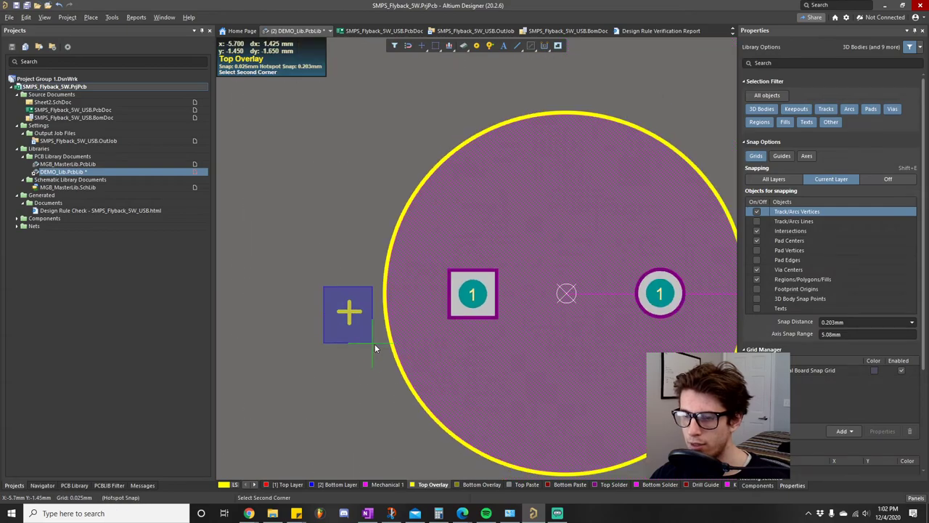
{"action": "left_click", "coordinate": [371, 346]}
{"action": "left_click_drag", "start_coordinate": [349, 311], "coordinate": [355, 287]}
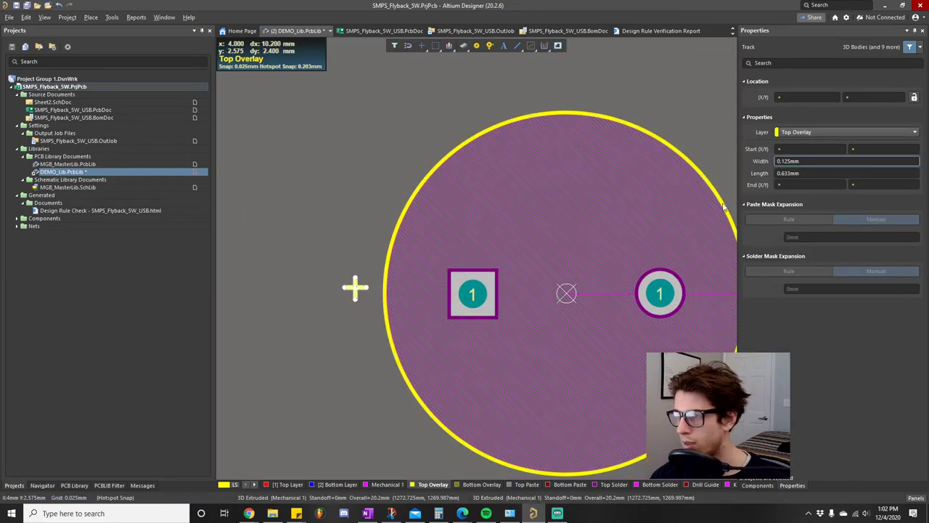
Set the Y location of both selected plus-sign lines to 0 mm
{"action": "left_click", "coordinate": [810, 97]}
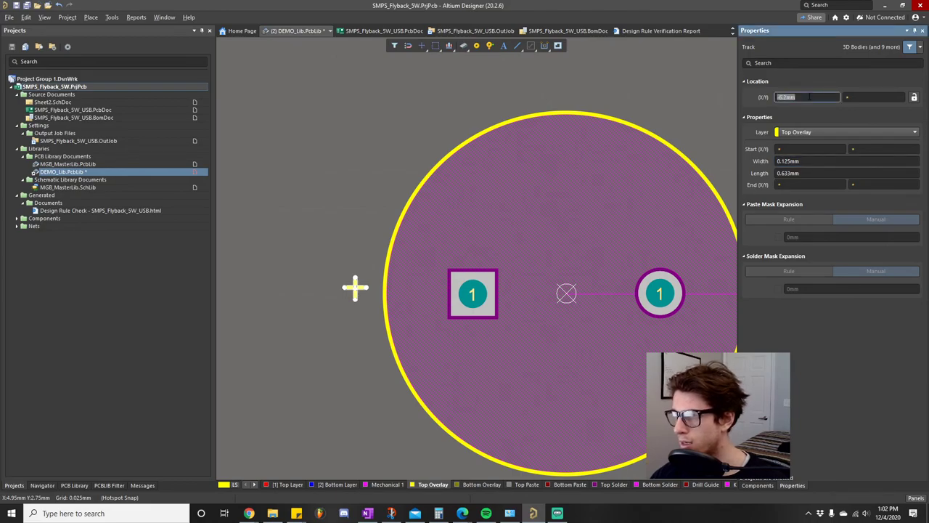
{"action": "left_click", "coordinate": [880, 97]}
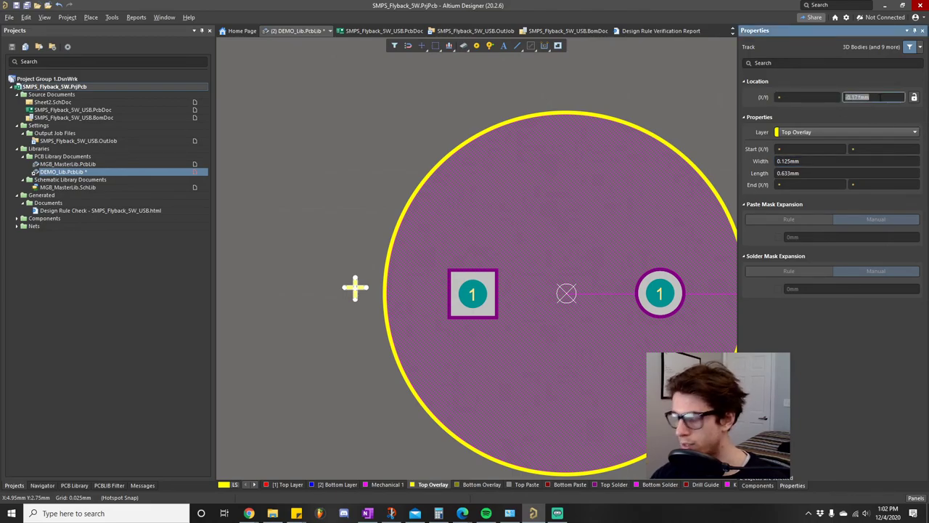
{"action": "key", "text": "Return"}
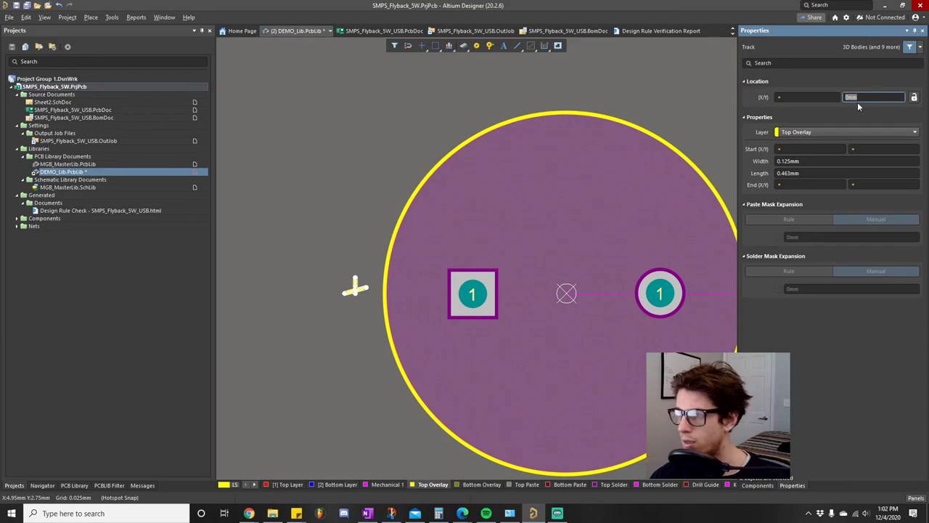
Try setting the end Y coordinate of both selected plus-sign lines to 0 mm, and undo that change
{"action": "left_click", "coordinate": [858, 186]}
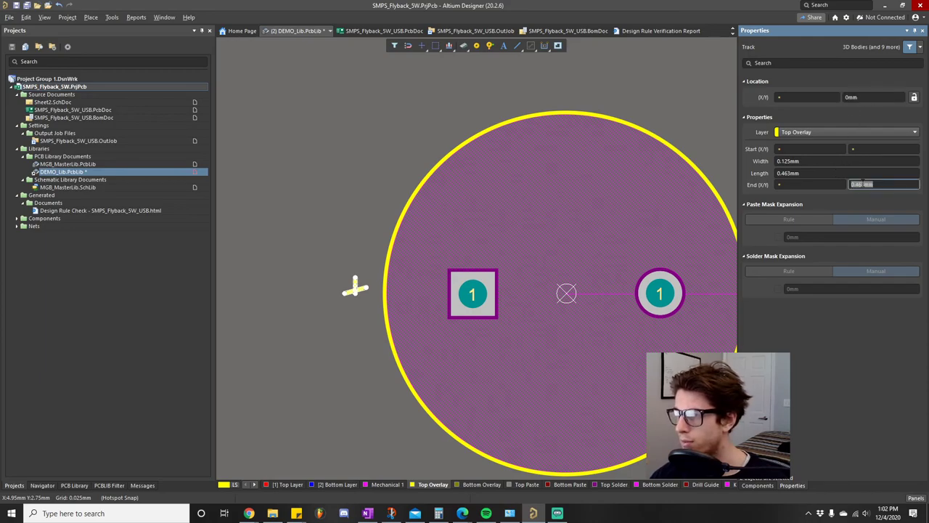
{"action": "type", "text": "0"}
{"action": "key", "text": "Return"}
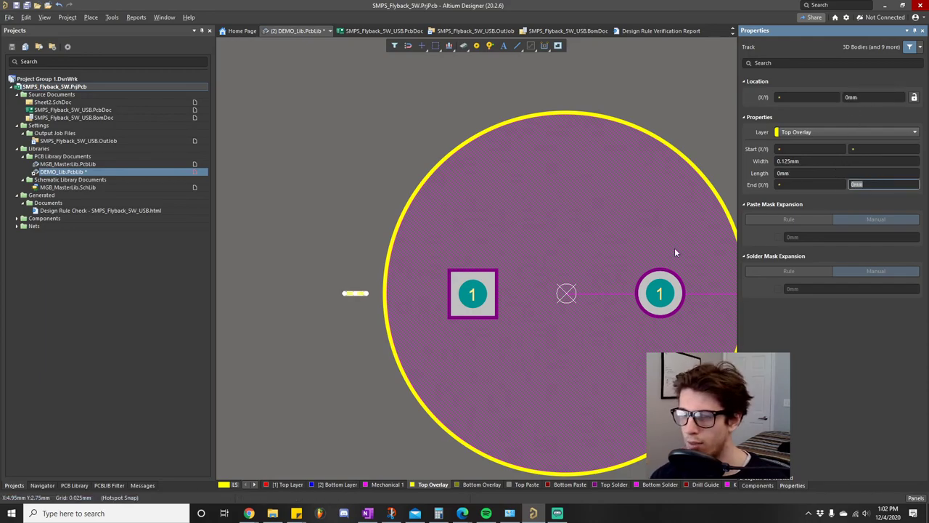
{"action": "left_click", "coordinate": [328, 327]}
{"action": "scroll", "coordinate": [349, 315], "scroll_direction": "up", "scroll_amount": 3, "text": "ctrl"}
{"action": "left_click_drag", "start_coordinate": [363, 253], "coordinate": [365, 252]}
{"action": "key", "text": "ctrl+z"}
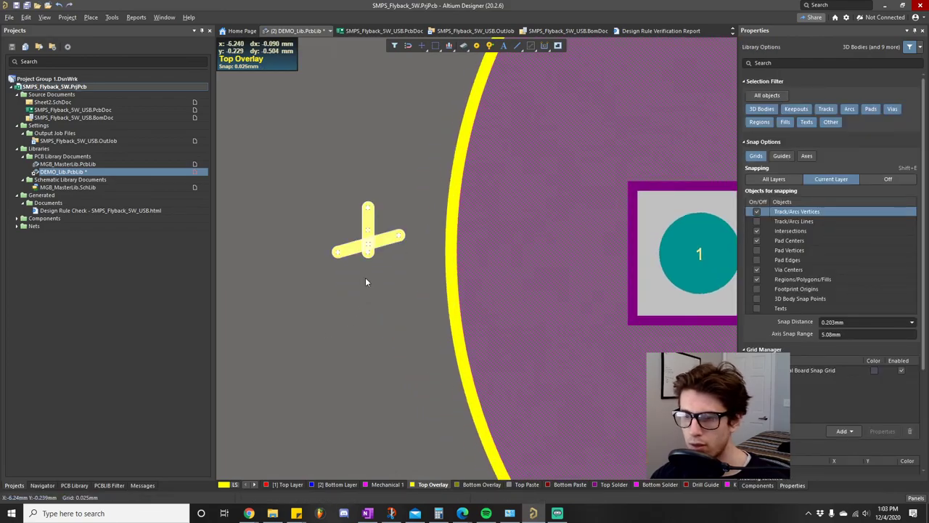
Level the plus sign's slanted line by setting only its end Y coordinate to 0 mm
{"action": "left_click", "coordinate": [355, 247]}
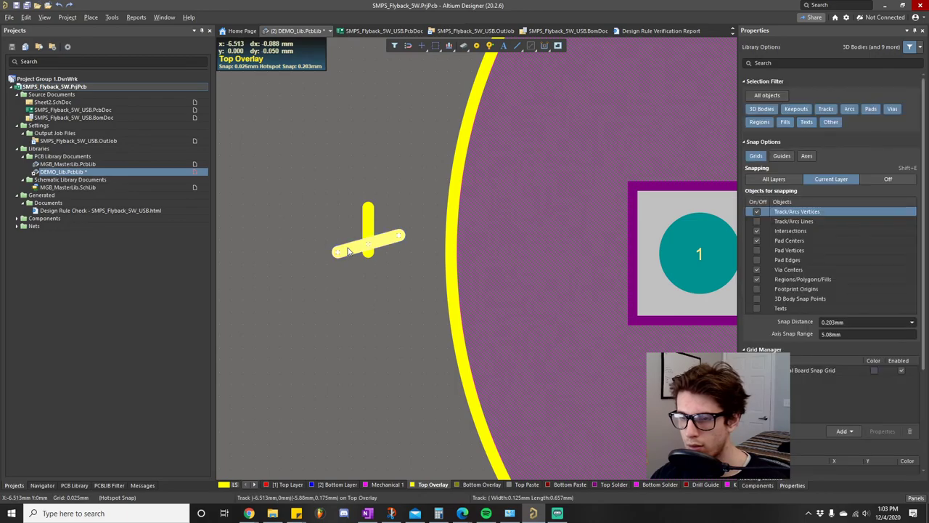
{"action": "left_click", "coordinate": [882, 184]}
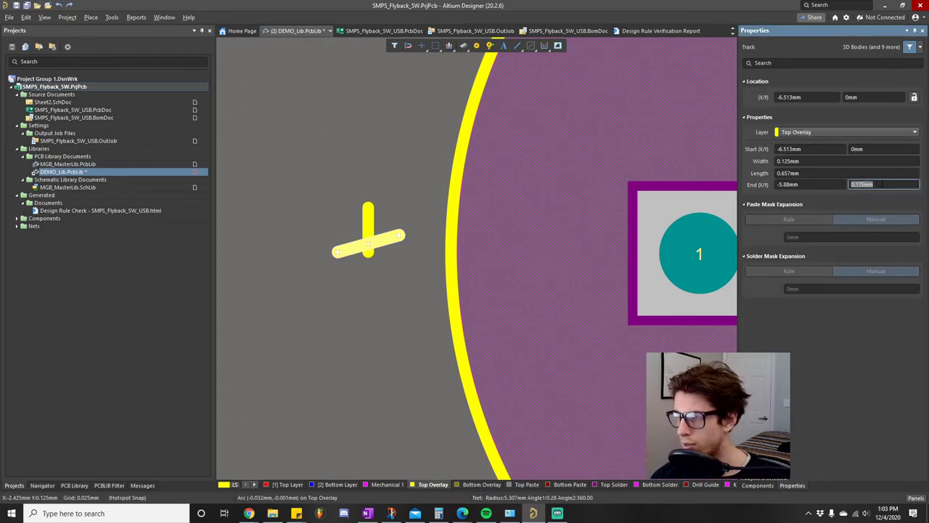
{"action": "type", "text": "0"}
{"action": "key", "text": "Return"}
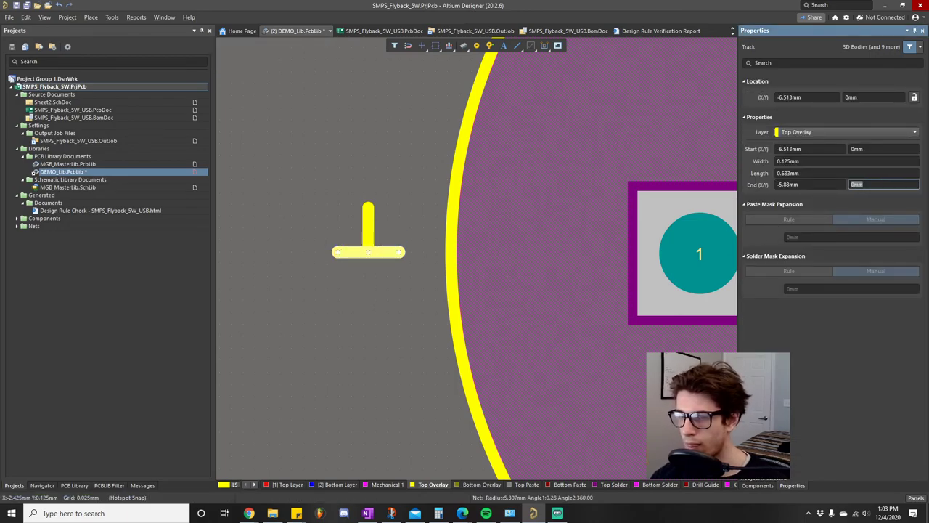
Move the vertical line's upper end below the horizontal line so that it is about 0.5 mm long
{"action": "left_click", "coordinate": [368, 226]}
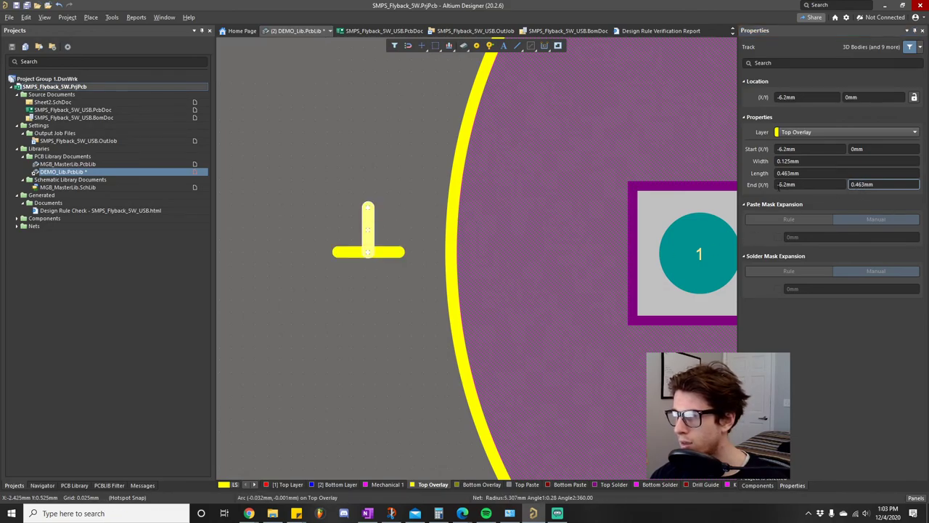
{"action": "left_click_drag", "start_coordinate": [367, 208], "coordinate": [365, 297]}
{"action": "scroll", "coordinate": [365, 297], "scroll_direction": "up", "scroll_amount": 1, "text": "ctrl"}
{"action": "scroll", "coordinate": [363, 299], "scroll_direction": "up", "scroll_amount": 1, "text": "ctrl"}
{"action": "right_click_drag", "start_coordinate": [459, 206], "coordinate": [475, 314]}
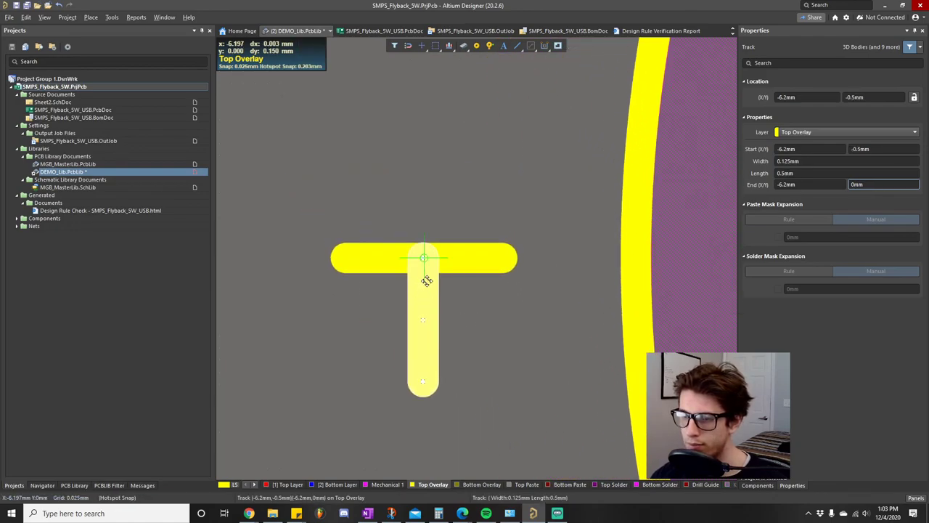
{"action": "left_click", "coordinate": [476, 322]}
Delete the vertical line and replace it with a copy of the horizontal line, rotated 90 degrees and centered across it
{"action": "left_click", "coordinate": [421, 305]}
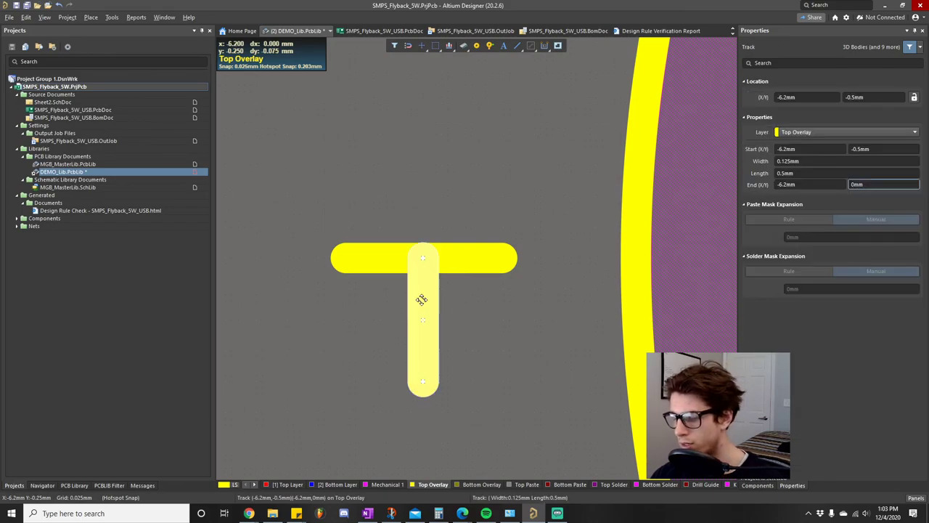
{"action": "key", "text": "Delete"}
{"action": "left_click", "coordinate": [467, 255]}
{"action": "key", "text": "ctrl+c"}
{"action": "left_click", "coordinate": [417, 353]}
{"action": "key", "text": "ctrl+v"}
{"action": "key", "text": "space"}
{"action": "left_click", "coordinate": [539, 287]}
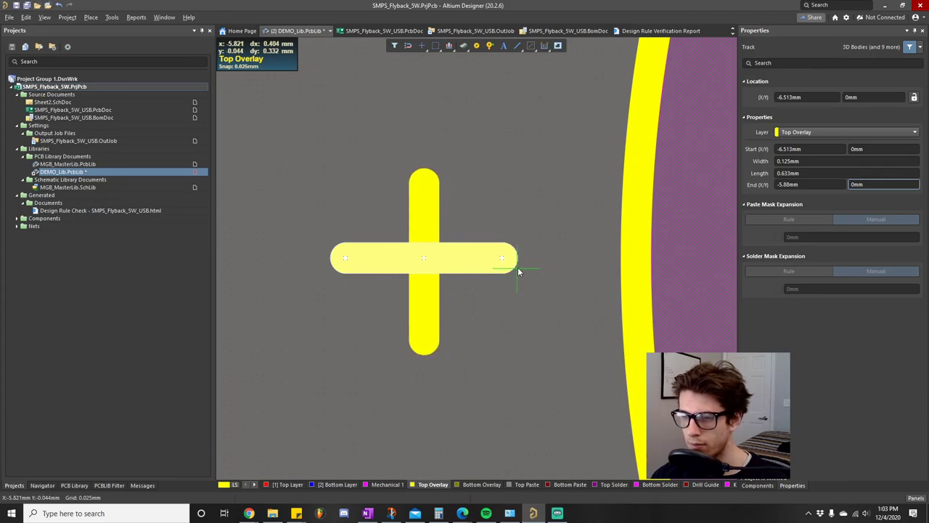
{"action": "left_click", "coordinate": [506, 323]}
Inspect the capacitor body and plus mark from several angles in 3D layout mode and return to 2D layout mode
{"action": "scroll", "coordinate": [505, 358], "scroll_direction": "down", "scroll_amount": 3, "text": "ctrl"}
{"action": "scroll", "coordinate": [506, 358], "scroll_direction": "down", "scroll_amount": 5, "text": "ctrl"}
{"action": "right_click_drag", "start_coordinate": [490, 381], "coordinate": [392, 325]}
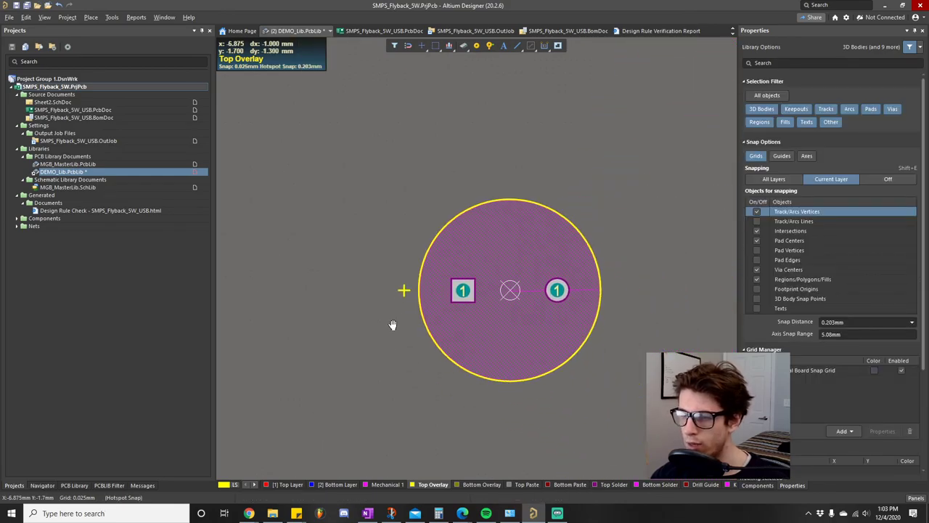
{"action": "left_click", "coordinate": [45, 17]}
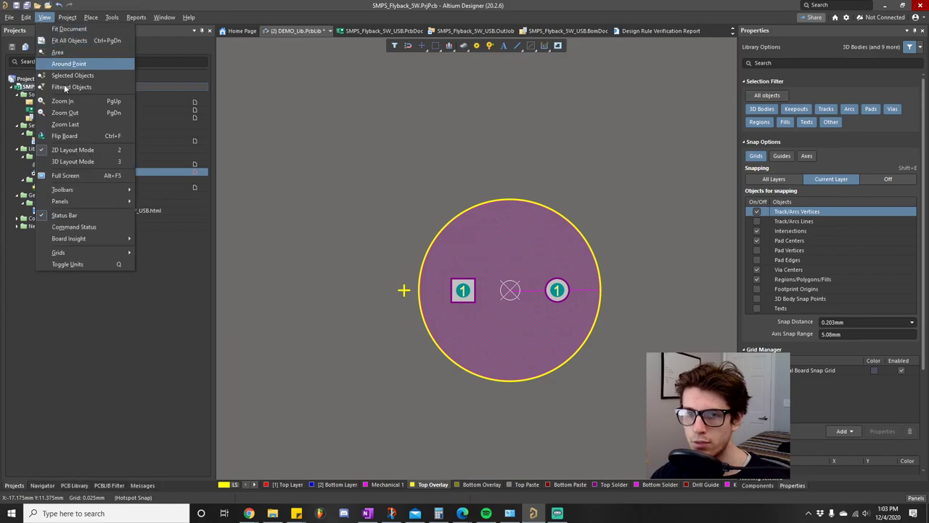
{"action": "left_click", "coordinate": [72, 161]}
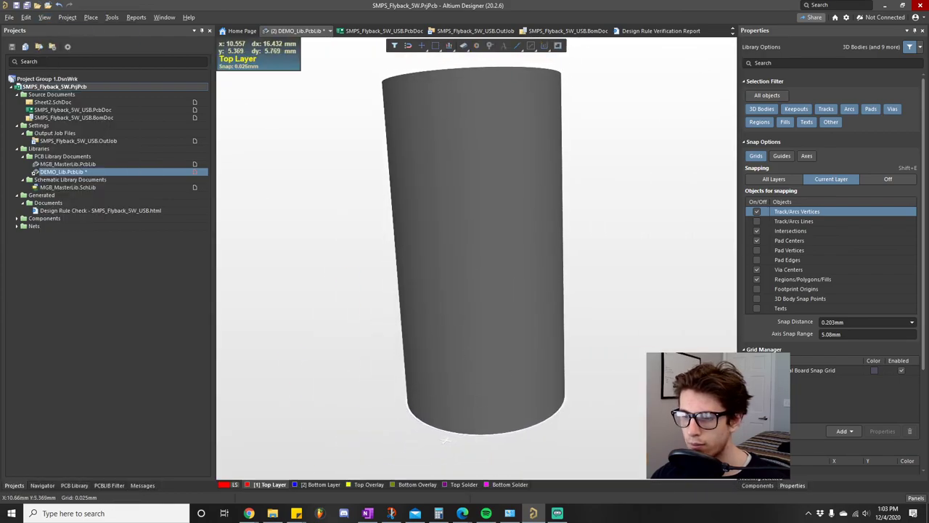
{"action": "scroll", "coordinate": [473, 304], "scroll_direction": "down", "scroll_amount": 2, "text": "ctrl"}
{"action": "right_click_drag", "start_coordinate": [472, 292], "coordinate": [487, 425], "text": "shift"}
{"action": "scroll", "coordinate": [428, 410], "scroll_direction": "up", "scroll_amount": 6, "text": "ctrl"}
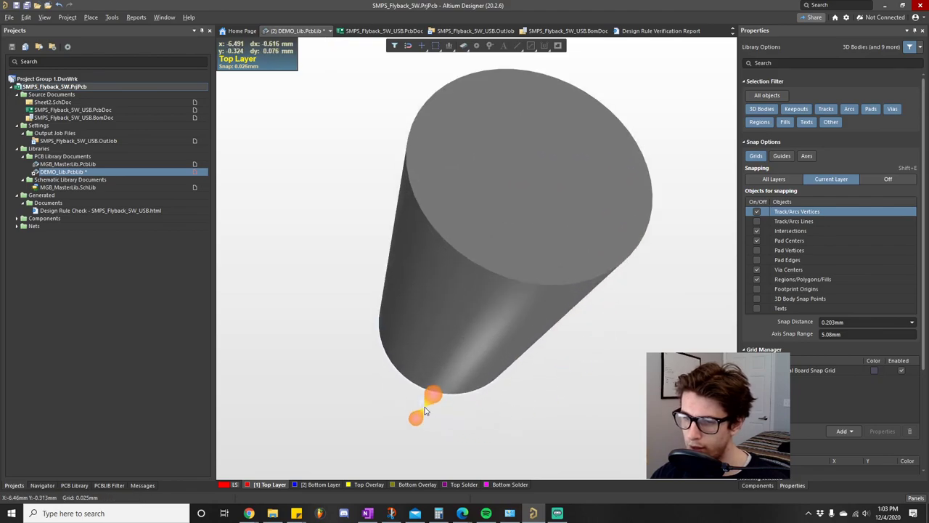
{"action": "scroll", "coordinate": [467, 358], "scroll_direction": "down", "scroll_amount": 6, "text": "ctrl"}
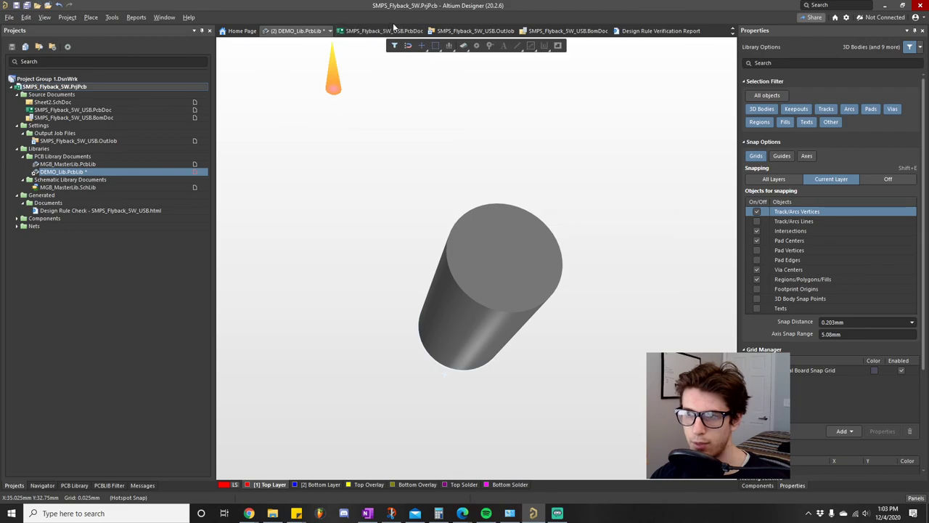
{"action": "left_click", "coordinate": [42, 18]}
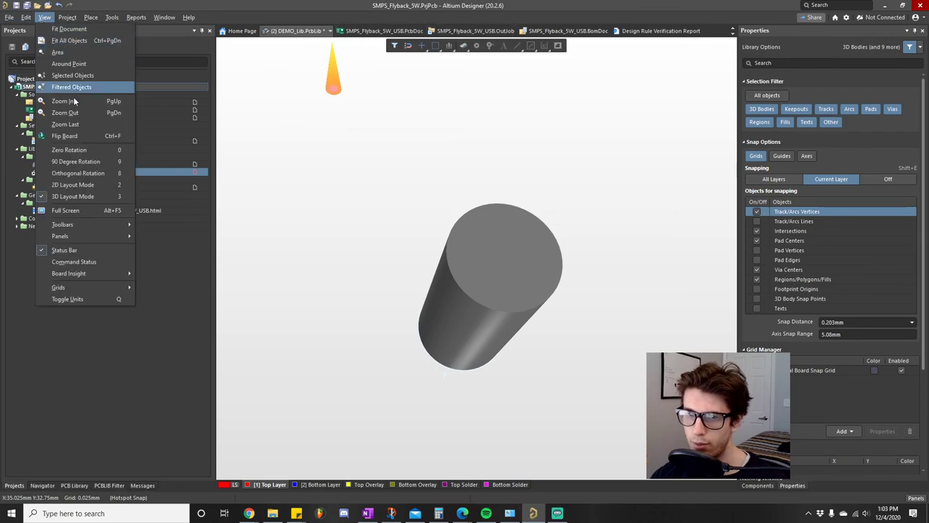
{"action": "left_click", "coordinate": [108, 185]}
{"action": "scroll", "coordinate": [517, 256], "scroll_direction": "up", "scroll_amount": 1, "text": "ctrl"}
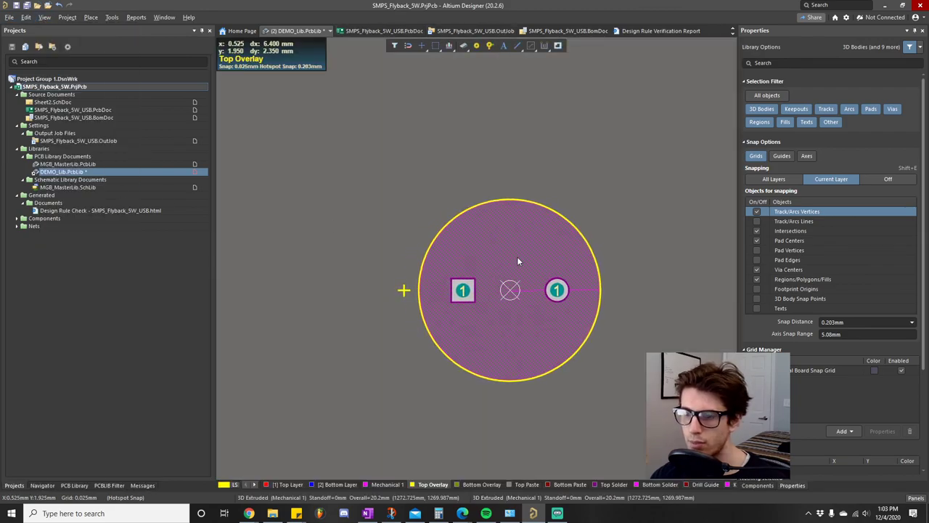
{"action": "right_click_drag", "start_coordinate": [616, 182], "coordinate": [553, 154]}
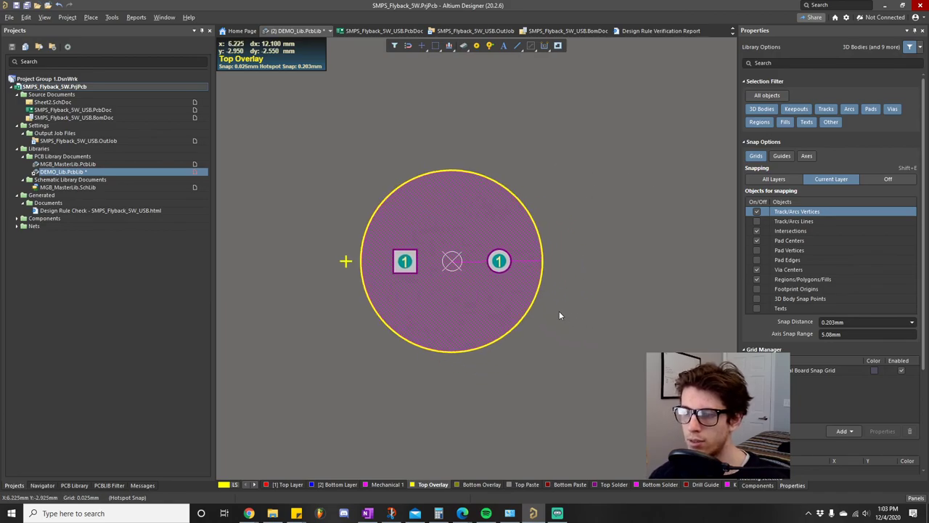
{"action": "scroll", "coordinate": [500, 268], "scroll_direction": "up", "scroll_amount": 5, "text": "ctrl"}
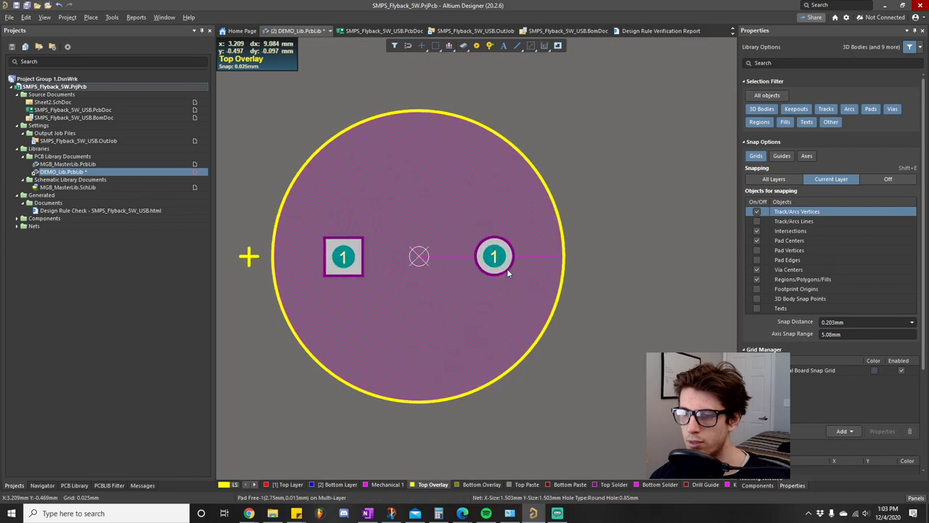
{"action": "scroll", "coordinate": [439, 245], "scroll_direction": "down", "scroll_amount": 4, "text": "ctrl"}
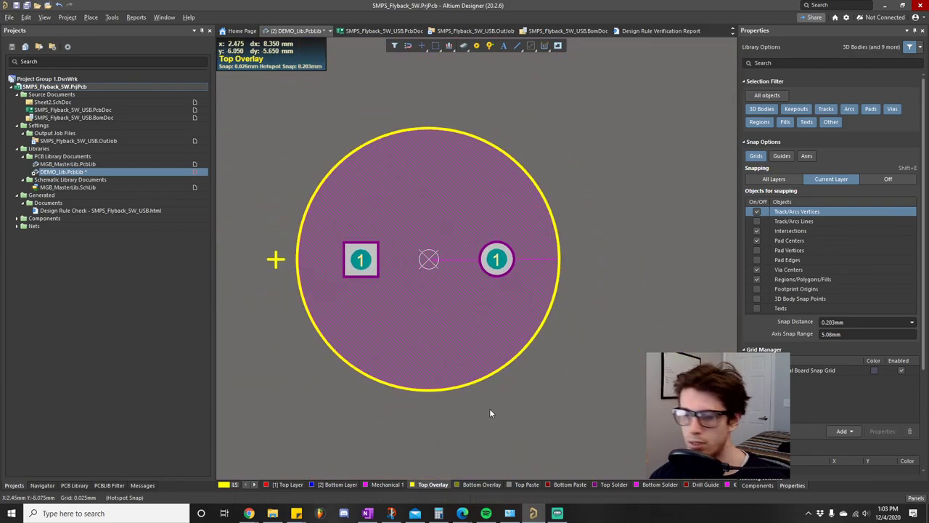
{"action": "right_click_drag", "start_coordinate": [410, 282], "coordinate": [438, 299]}
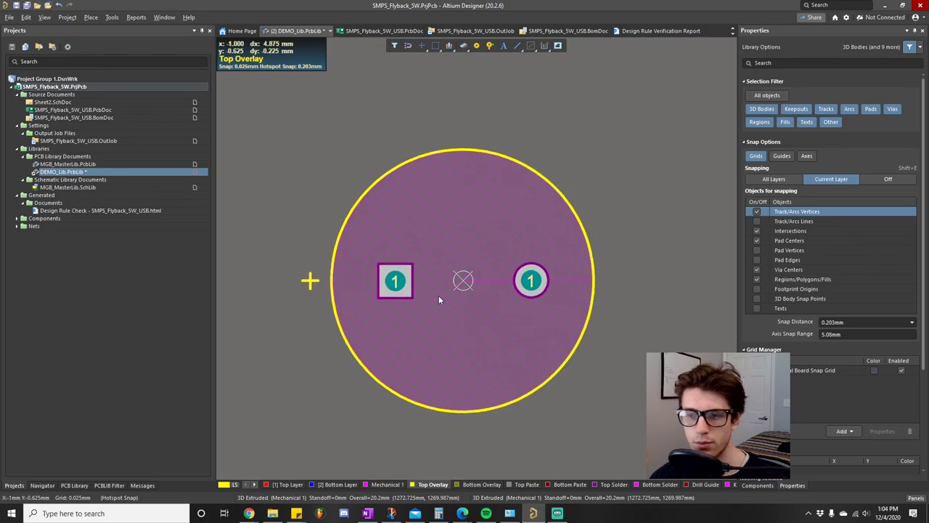